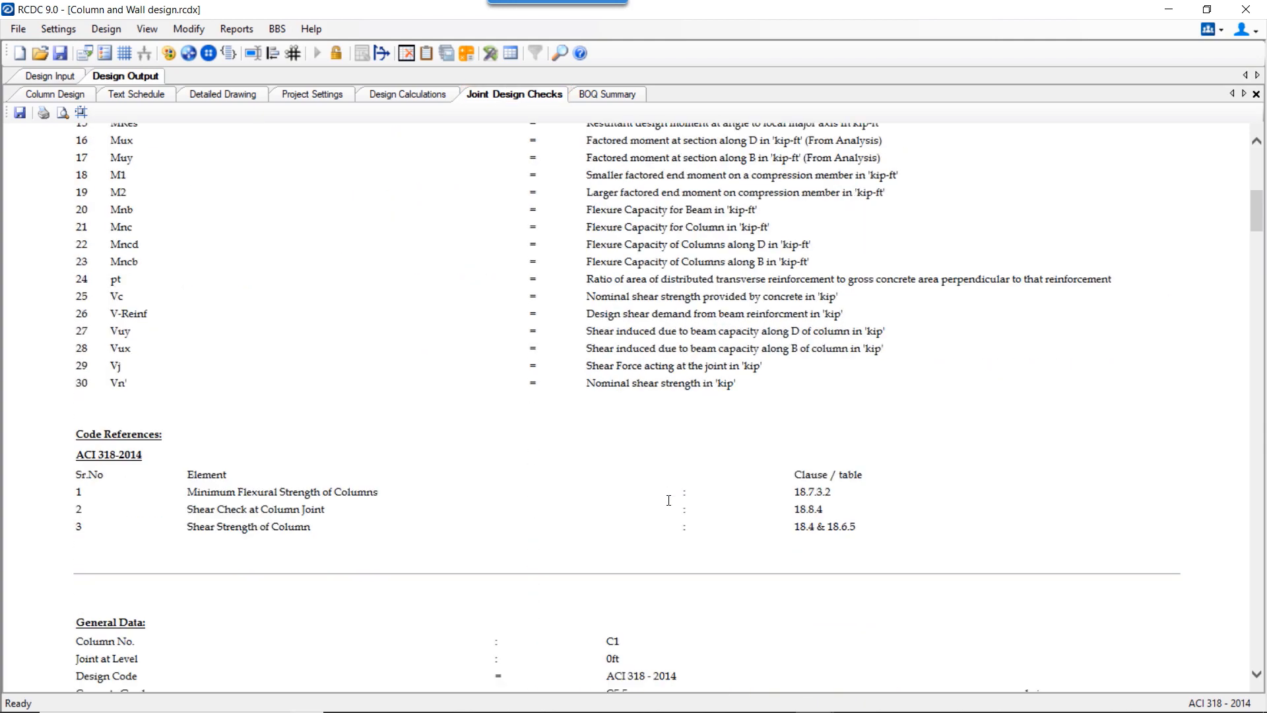
Step: Review the column shear strength checks in the joint design report and open the BOQ summary
scroll(670, 505, "down", 15)
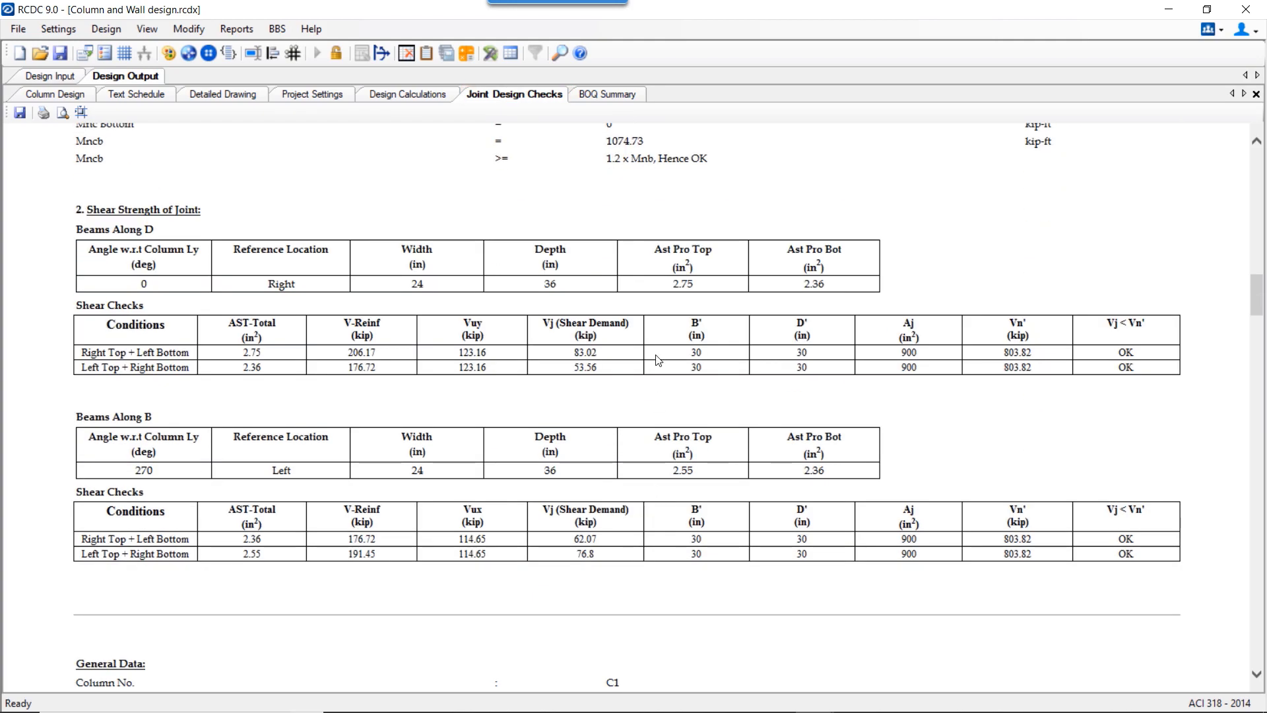
left_click(616, 95)
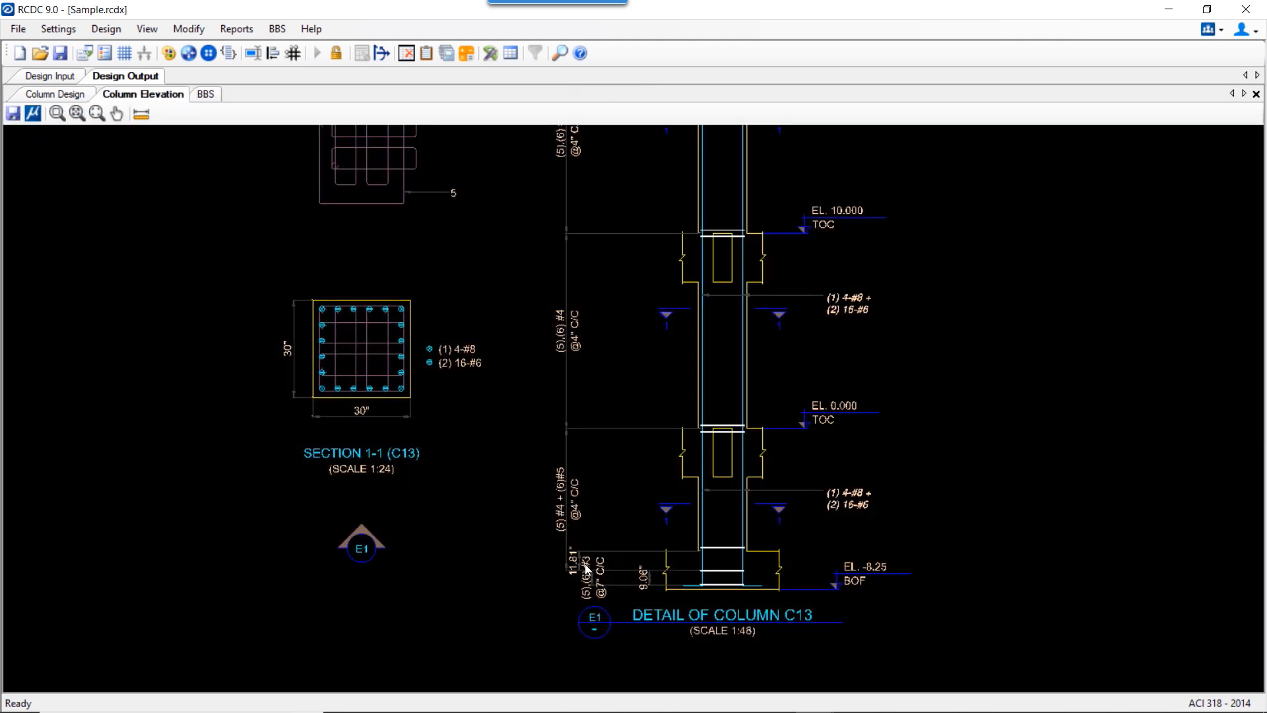
Step: Examine the elevation of column C13 and its bar bending schedule drawing with section details
scroll(691, 262, "up", 3)
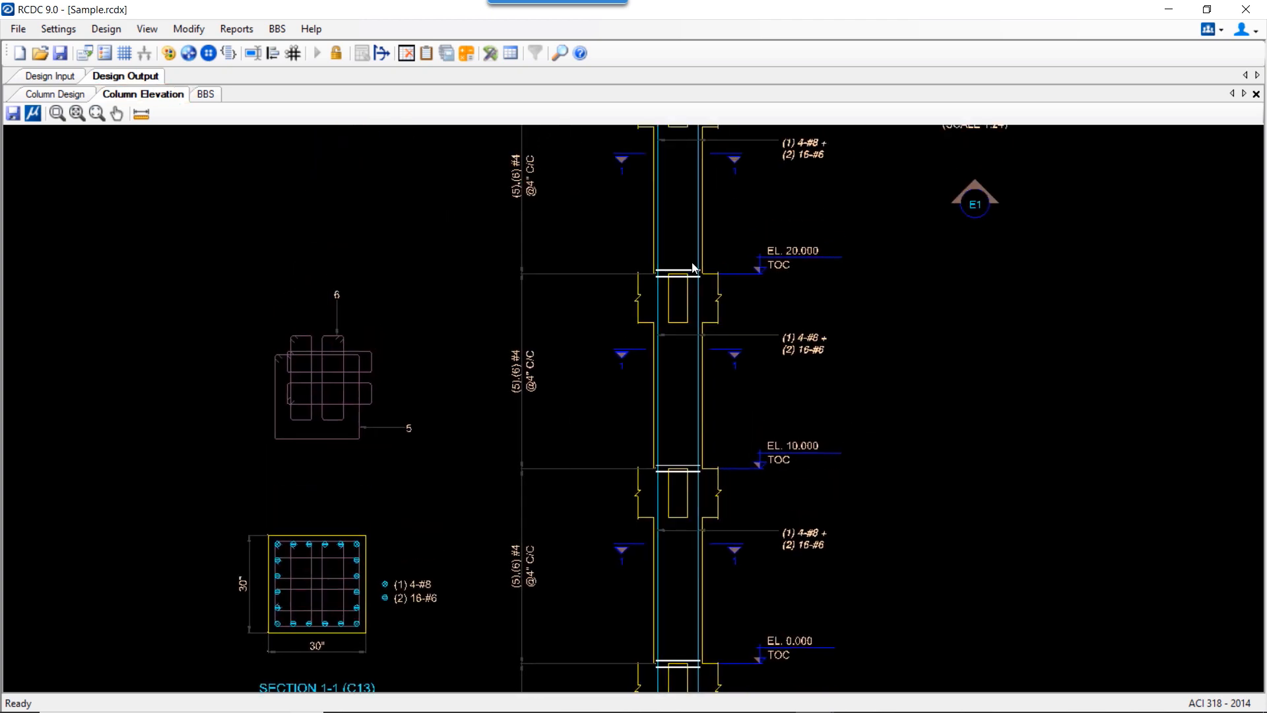
scroll(692, 263, "up", 4)
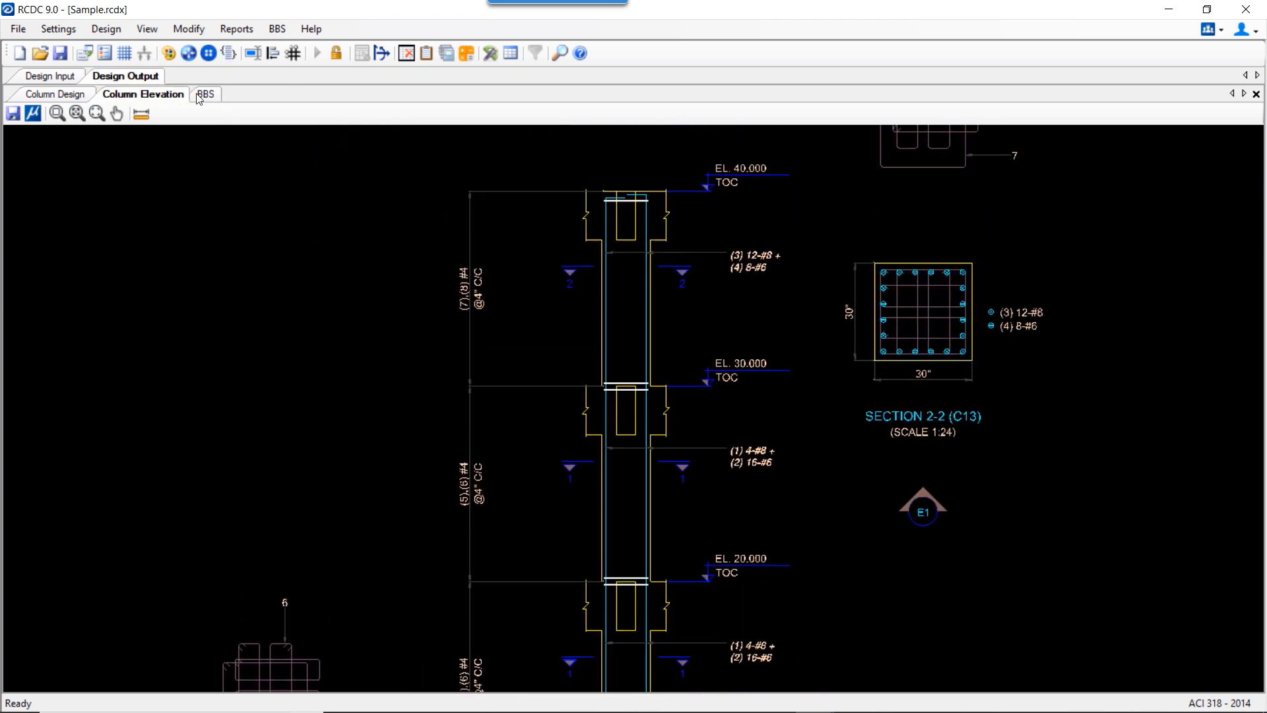
left_click(204, 94)
scroll(326, 614, "up", 3)
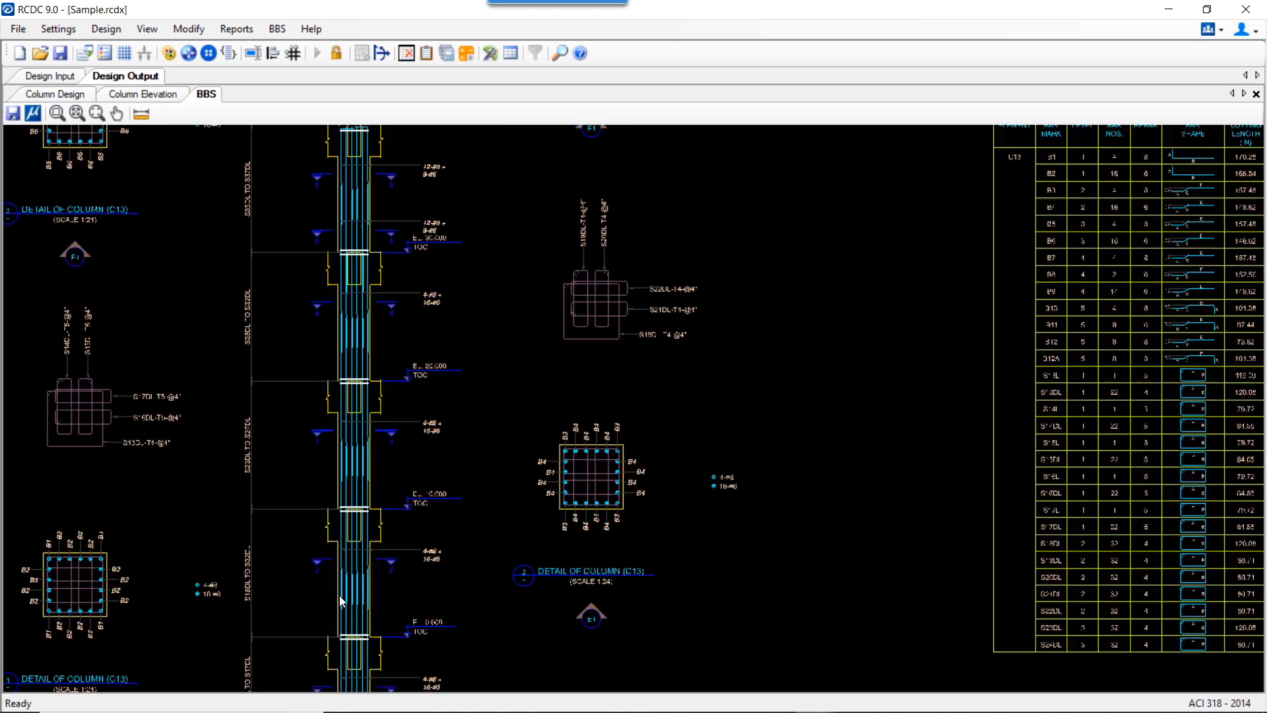
scroll(340, 595, "up", 5)
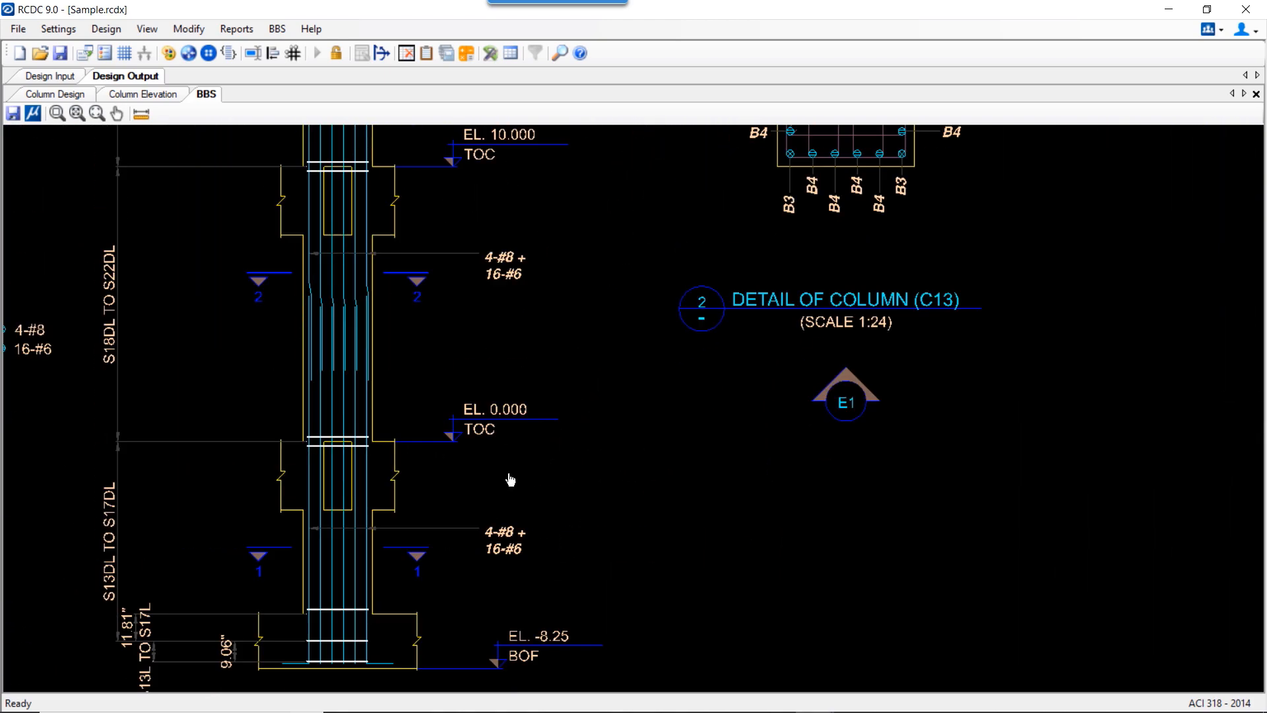
scroll(510, 479, "down", 6)
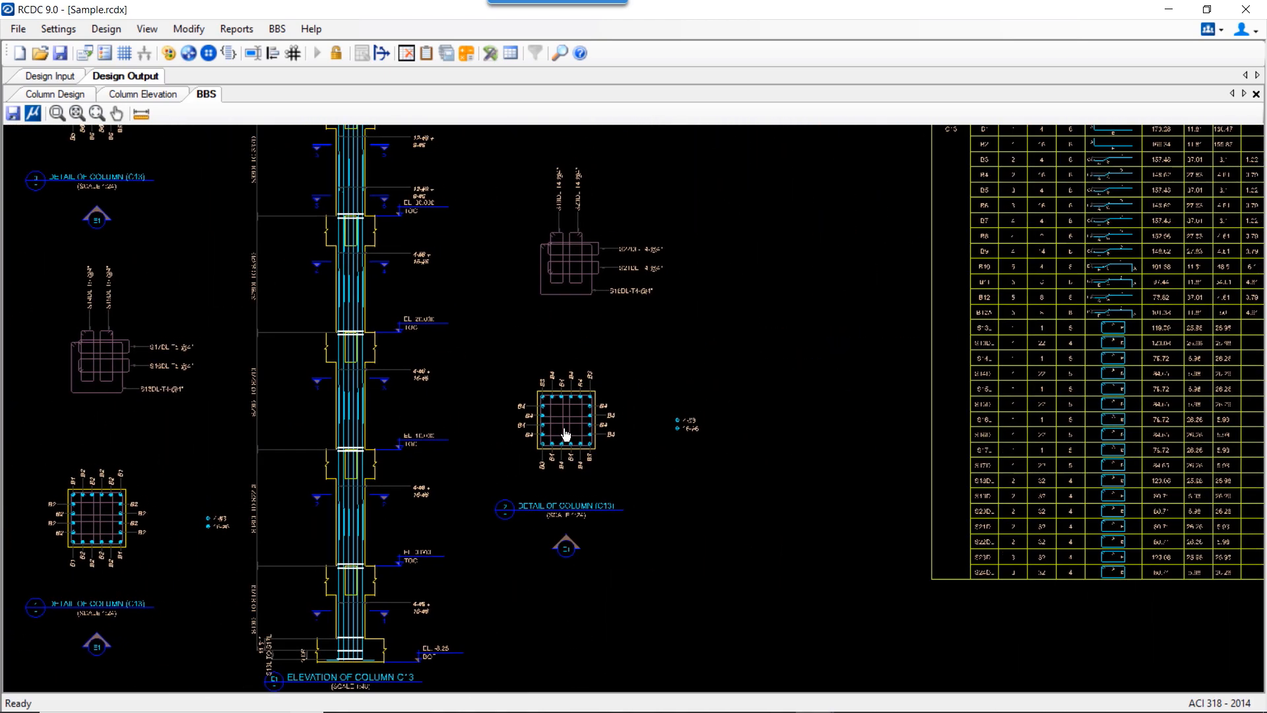
mouse_move(565, 432)
middle_mouse_down()
mouse_move(526, 443)
mouse_move(680, 429)
middle_mouse_up()
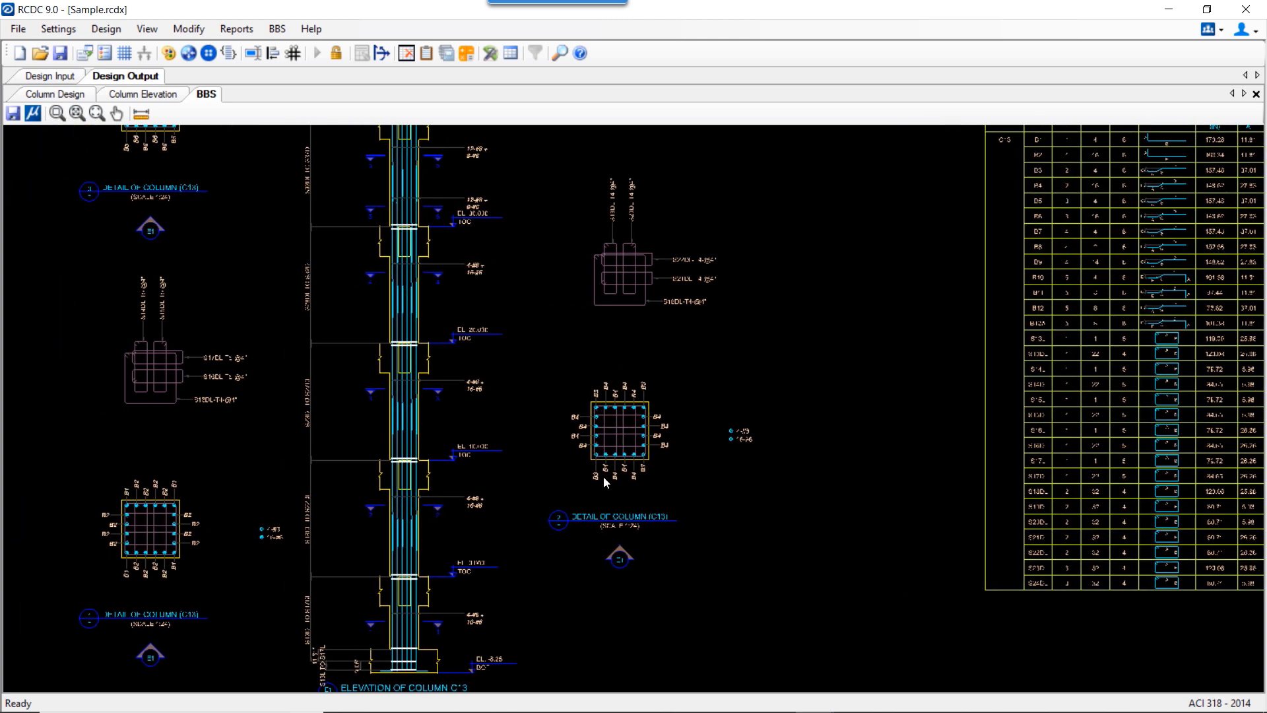
middle_click_drag(602, 479, 621, 386)
scroll(464, 498, "up", 2)
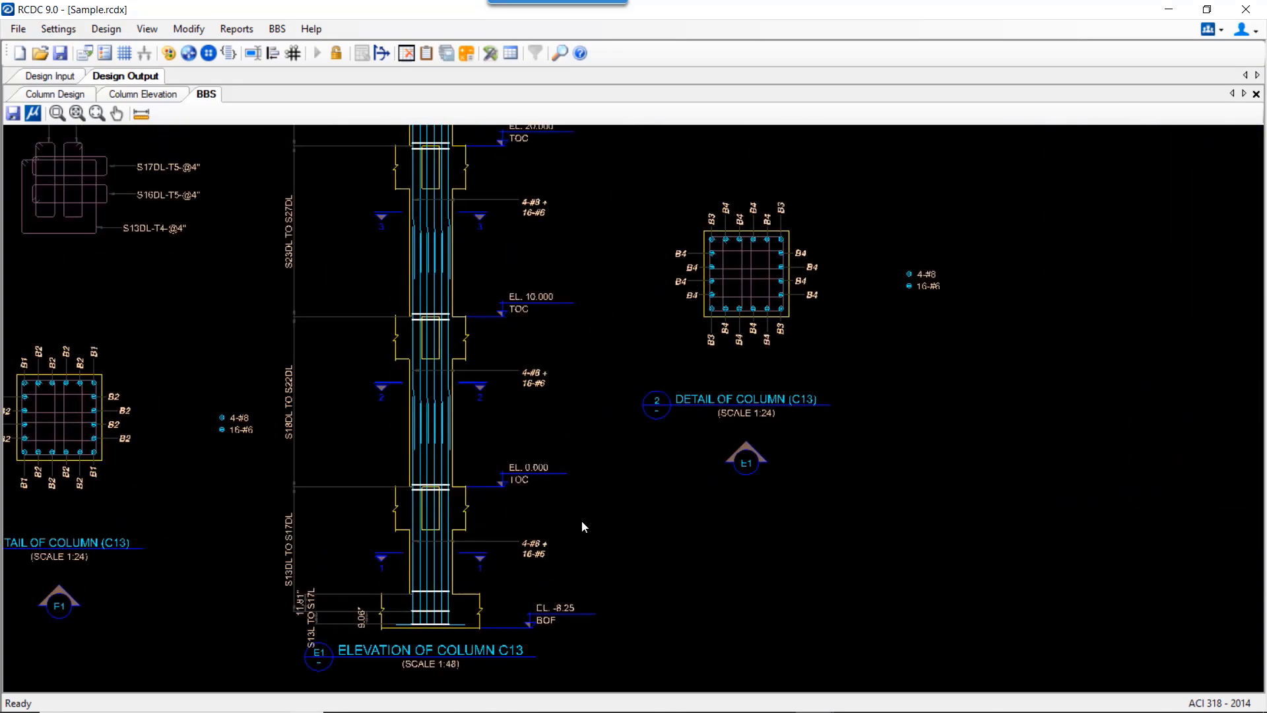
middle_click_drag(582, 526, 654, 525)
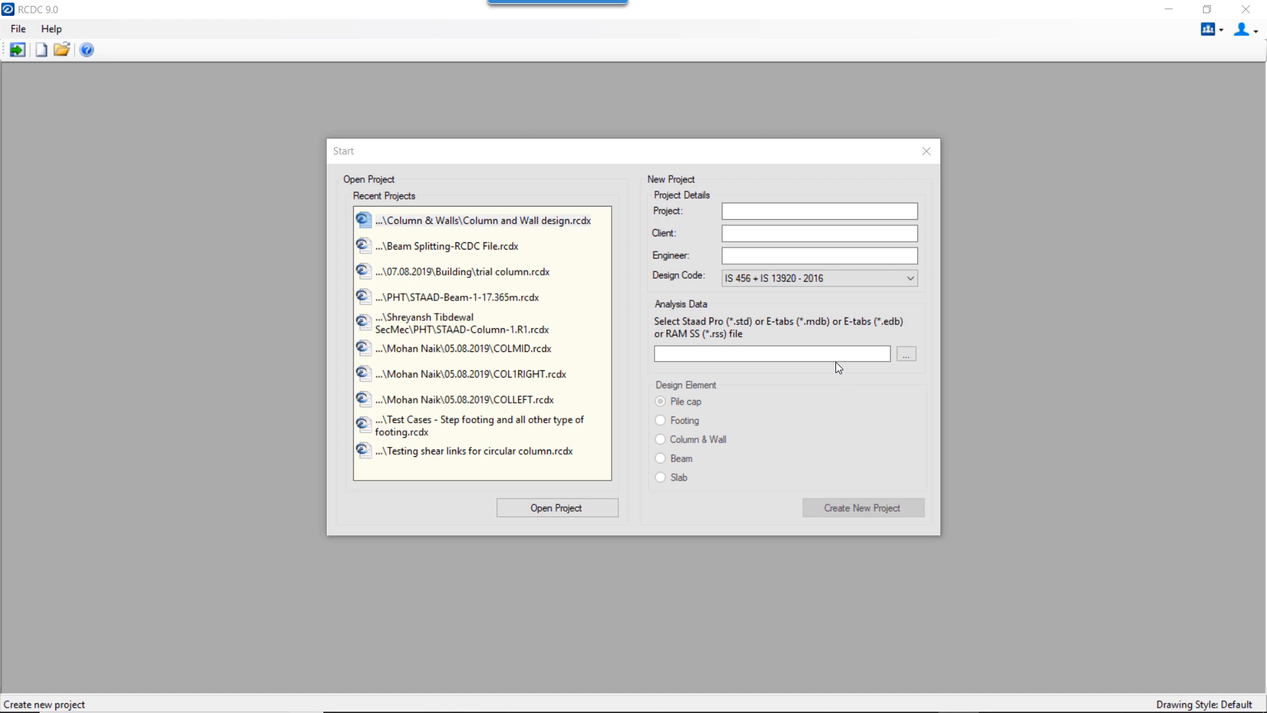
Step: Name the new project Column Wall Design, enter the client's name and Bentley as engineer, and set the design code to ACI 318 - 2014
left_click(786, 215)
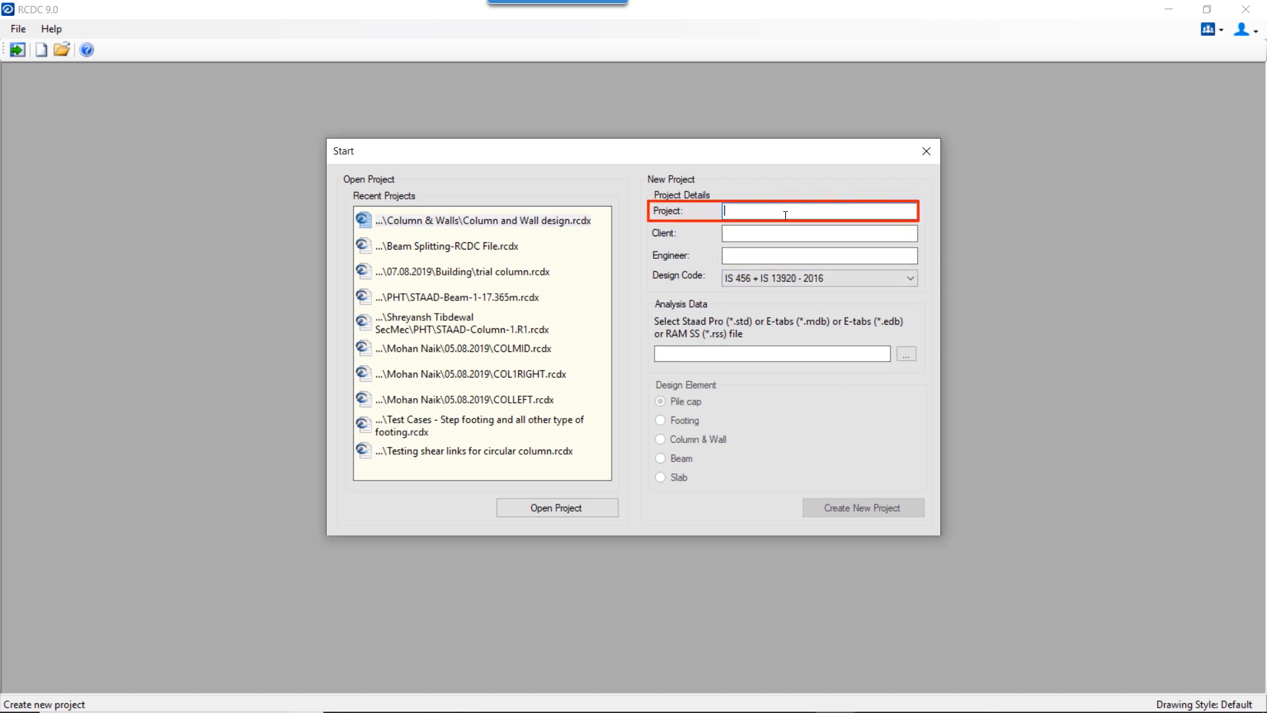
type("Col")
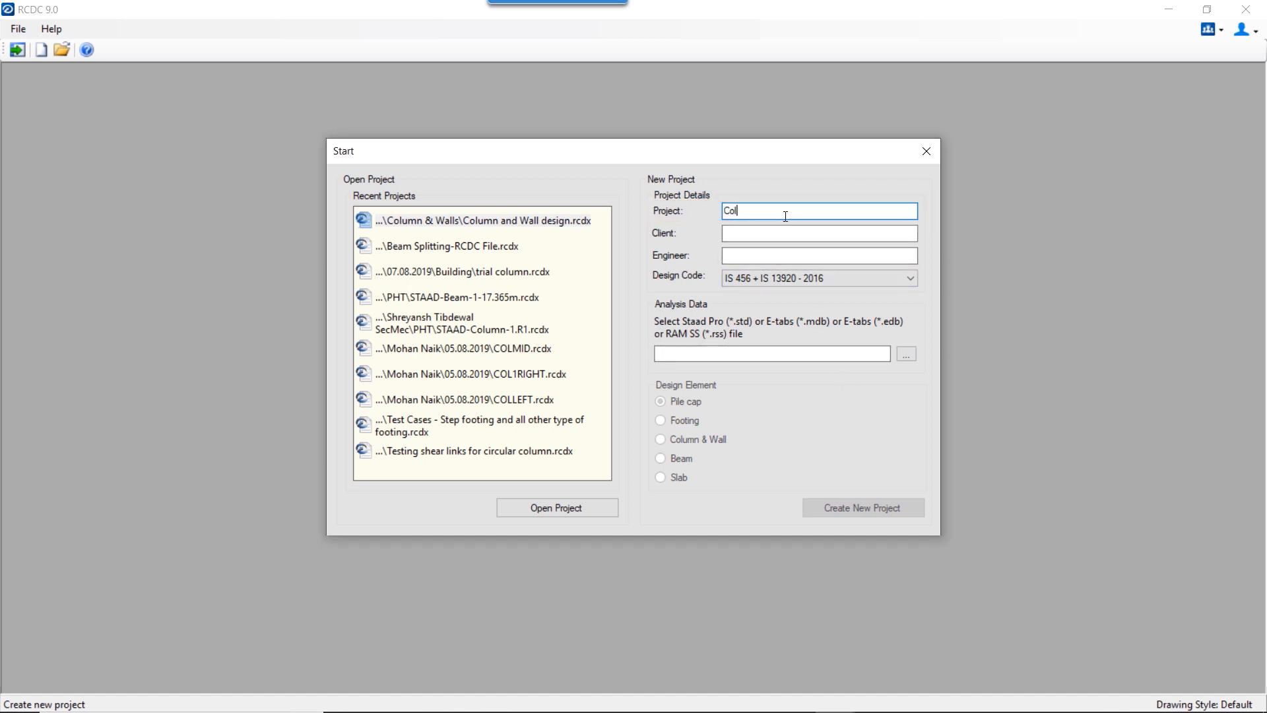
type("umn Wall Design")
key("Tab")
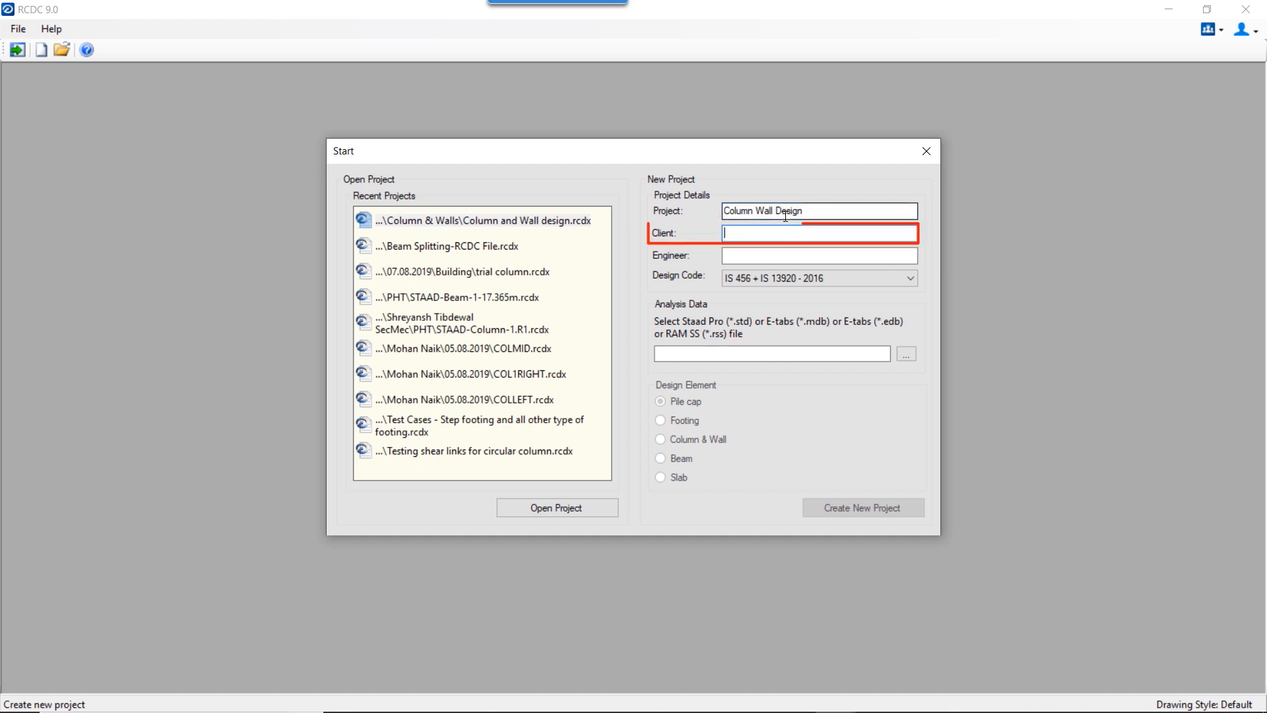
type("Nidhi")
key("Tab")
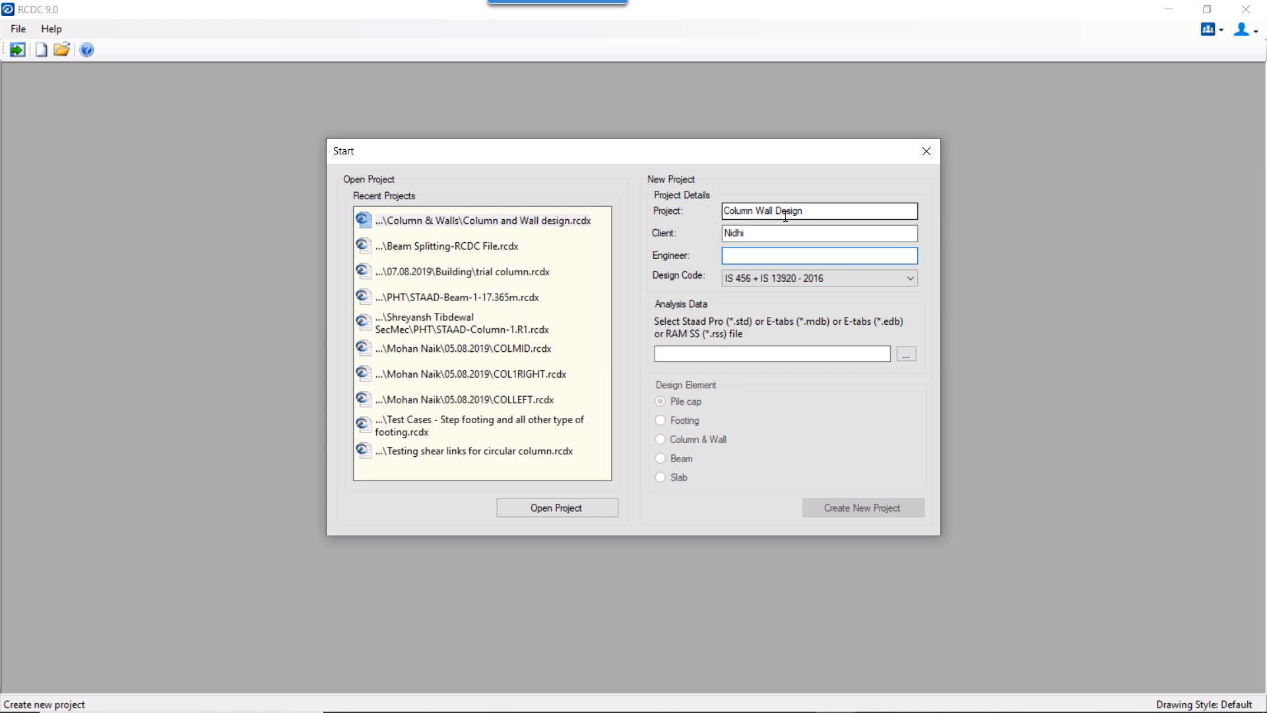
type("Bentley")
left_click(865, 277)
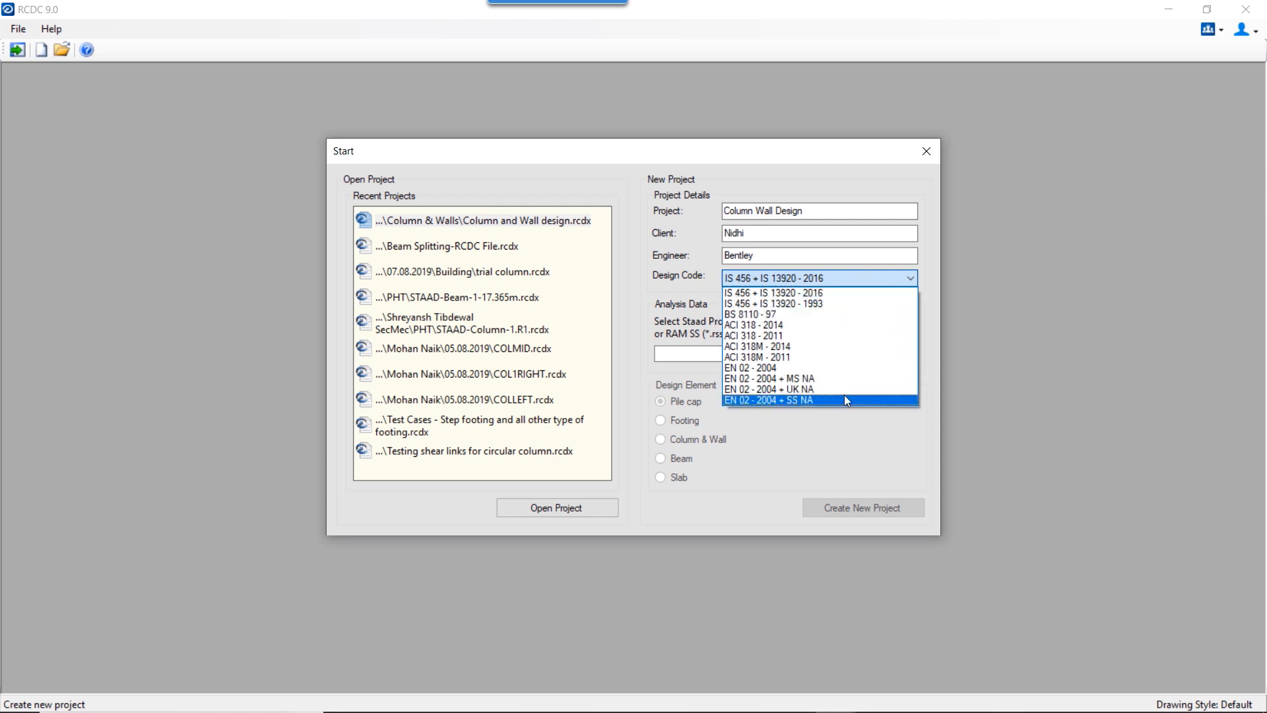
left_click(839, 326)
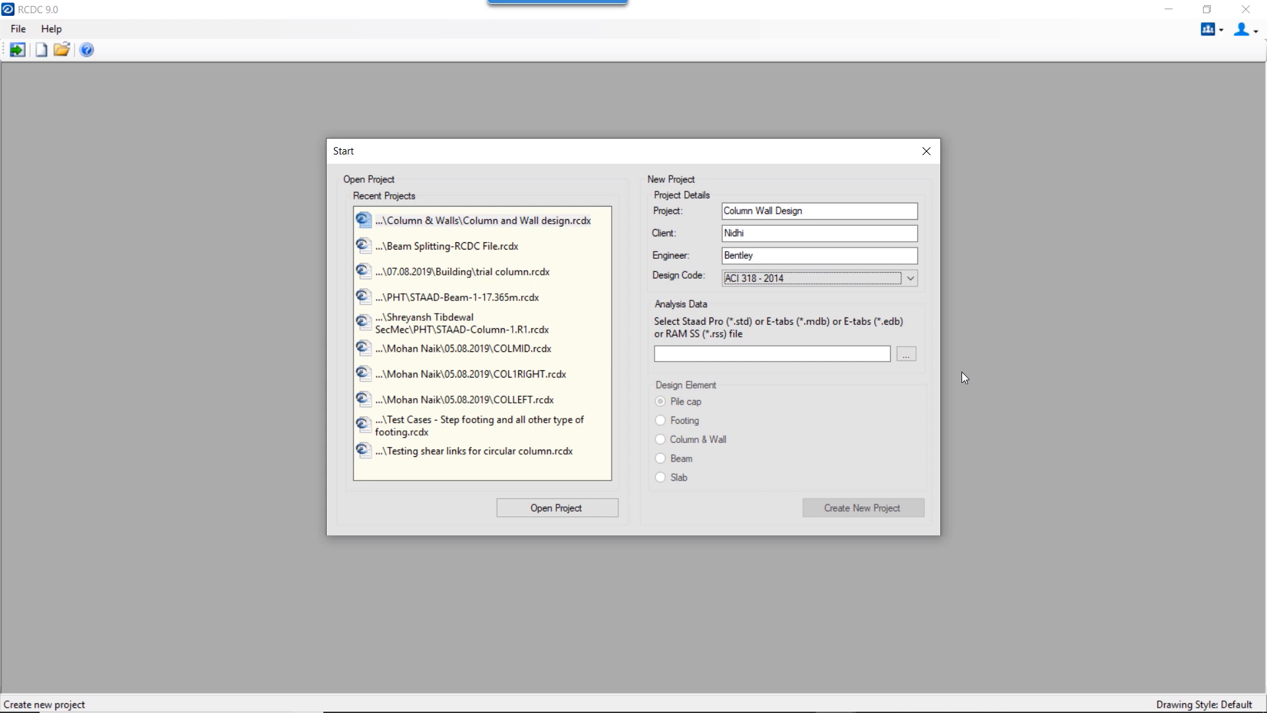
Step: Load the STAAD file Demo Model in English Unit.STD as the project's analysis data
left_click(905, 354)
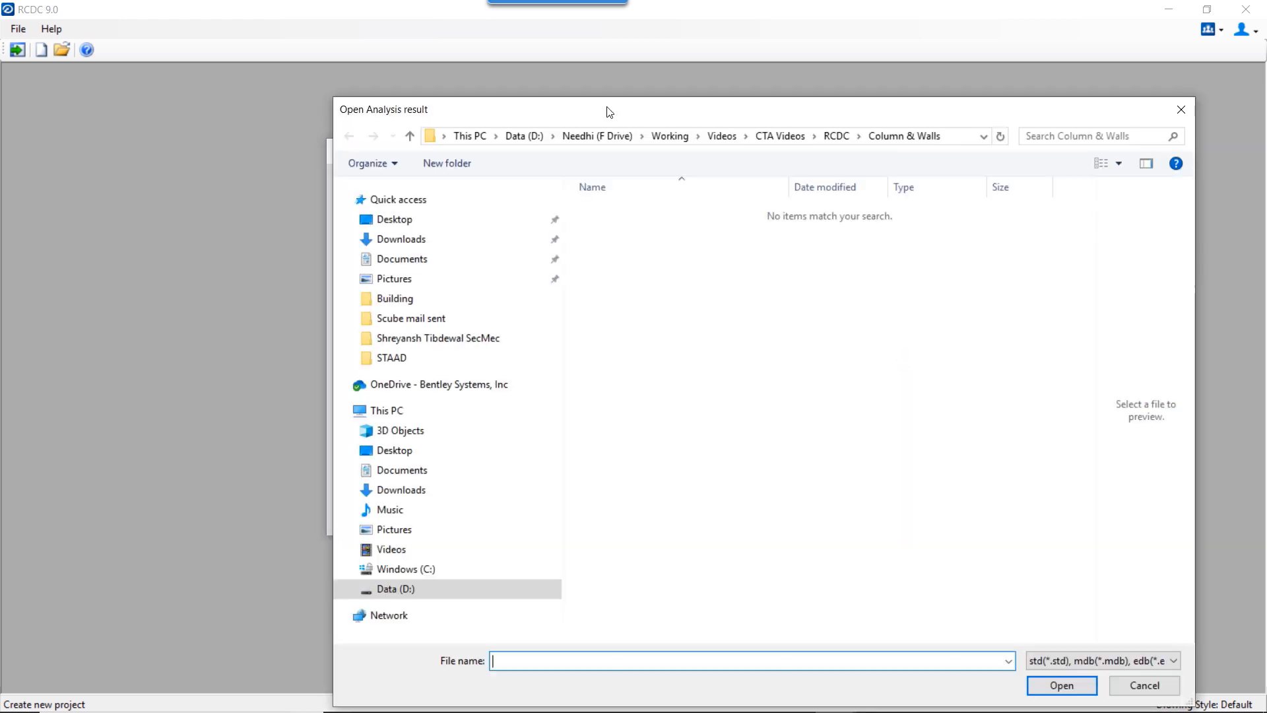
left_click_drag(607, 112, 509, 65)
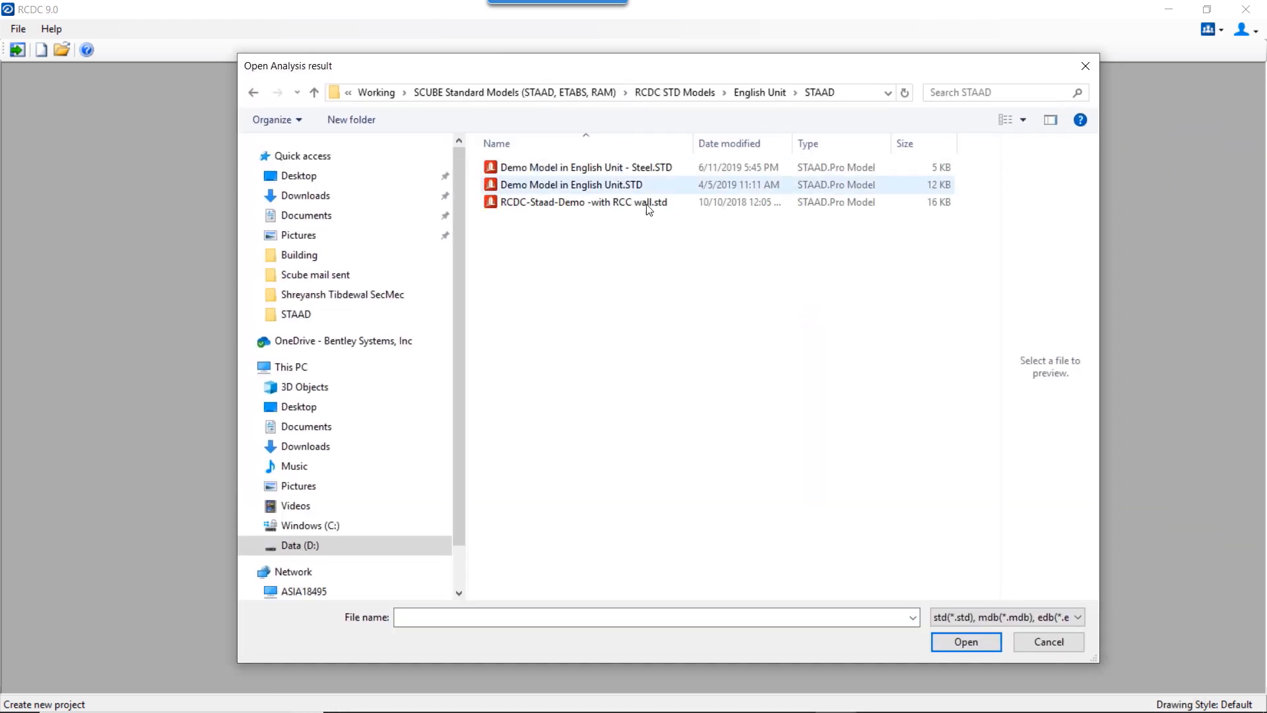
left_click(612, 170)
left_click(621, 184)
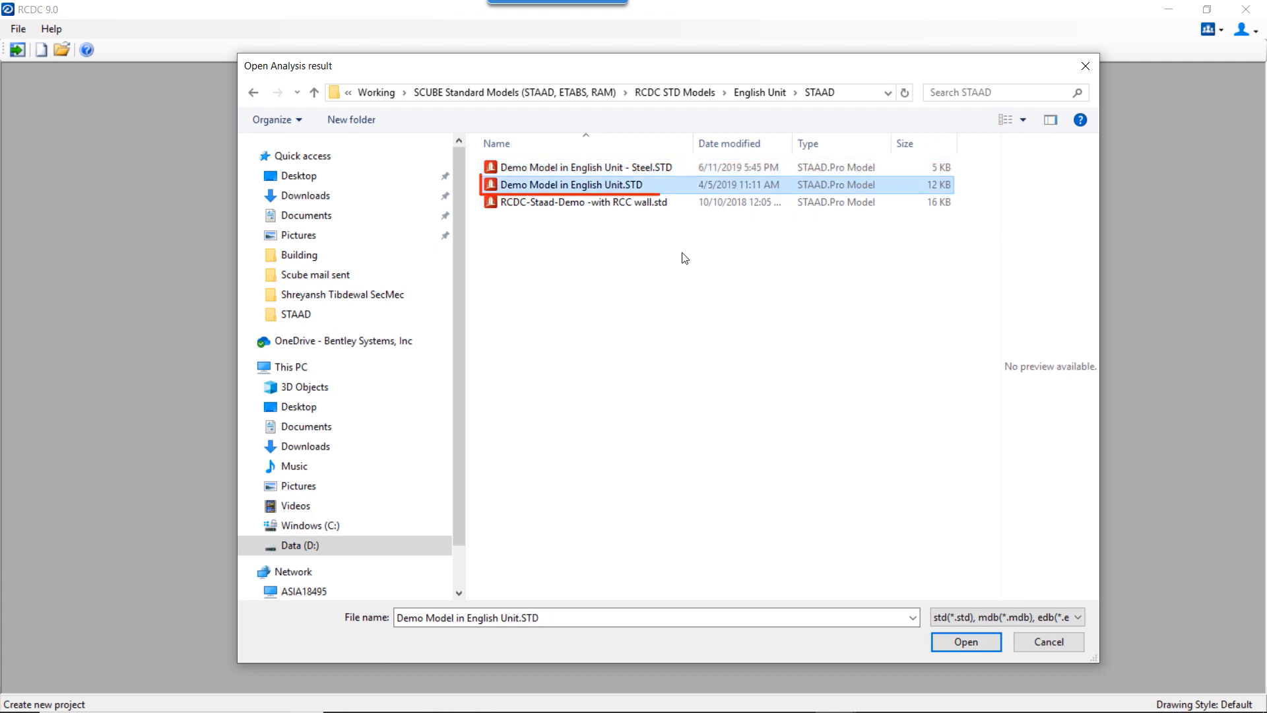
left_click(965, 642)
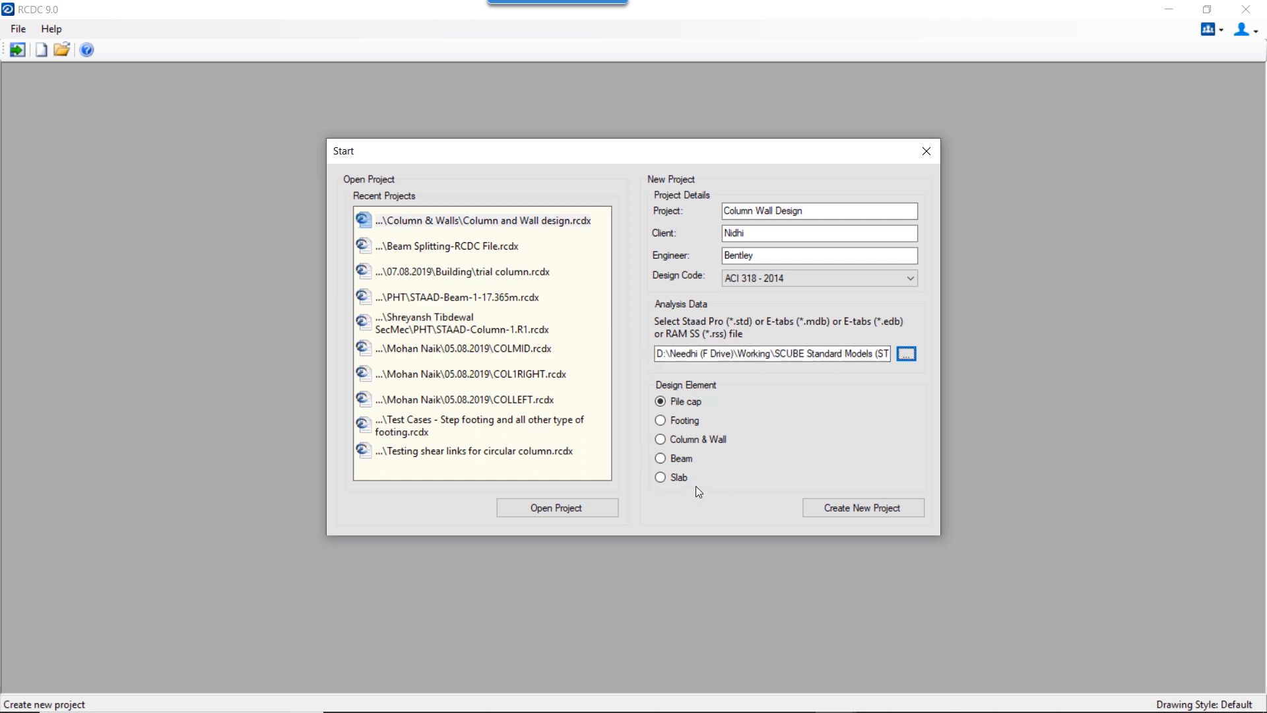
Step: Create the new project with Column & Wall as the design element, without associating it with a registered project
left_click(660, 439)
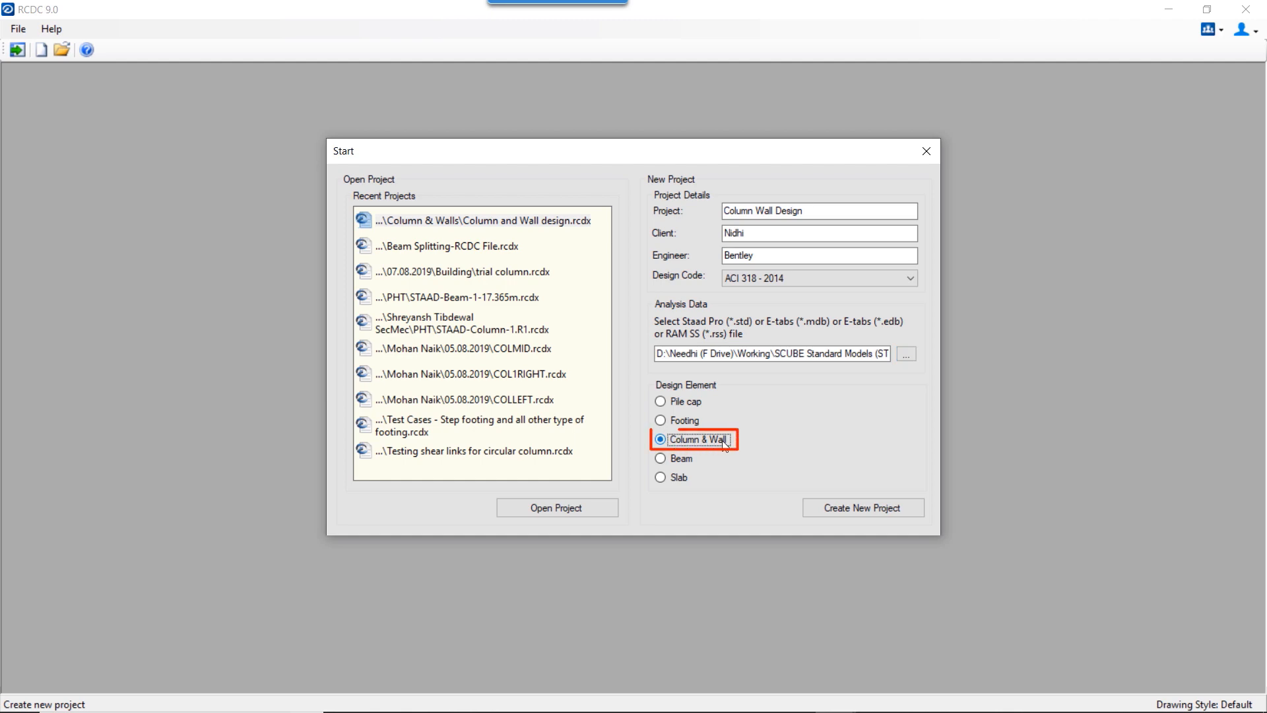
left_click(867, 510)
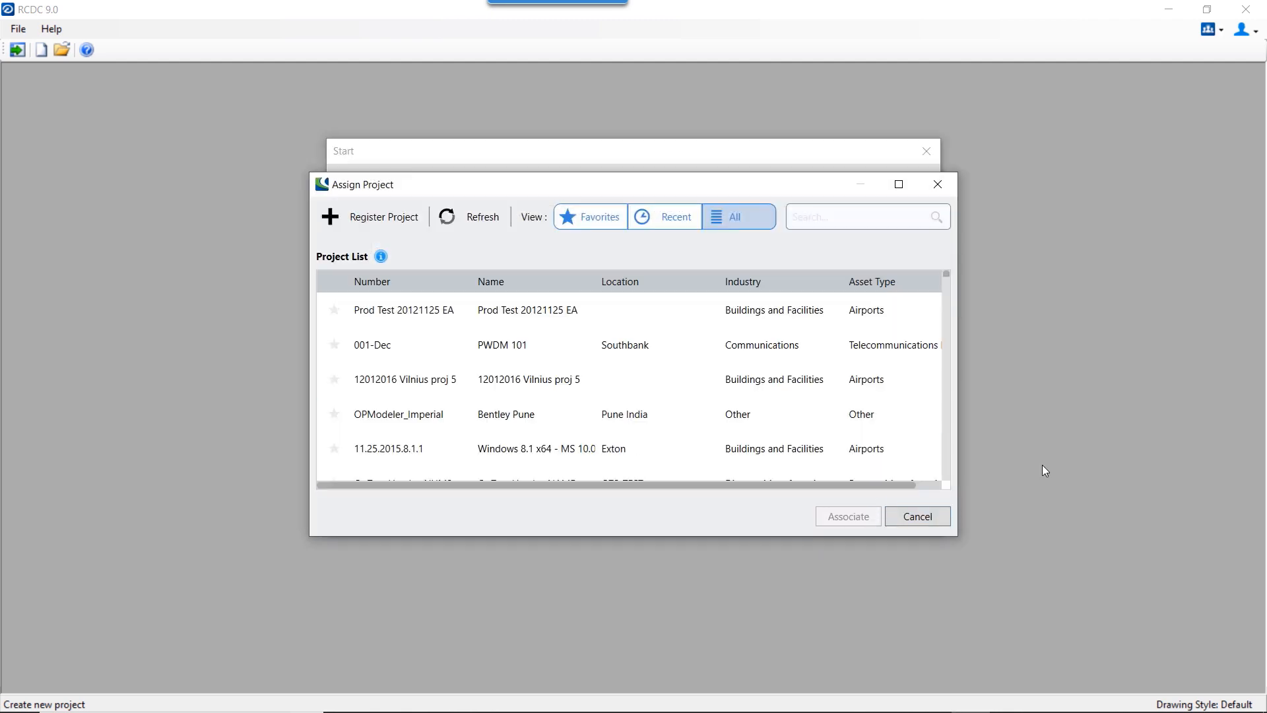
left_click(917, 516)
left_click(745, 426)
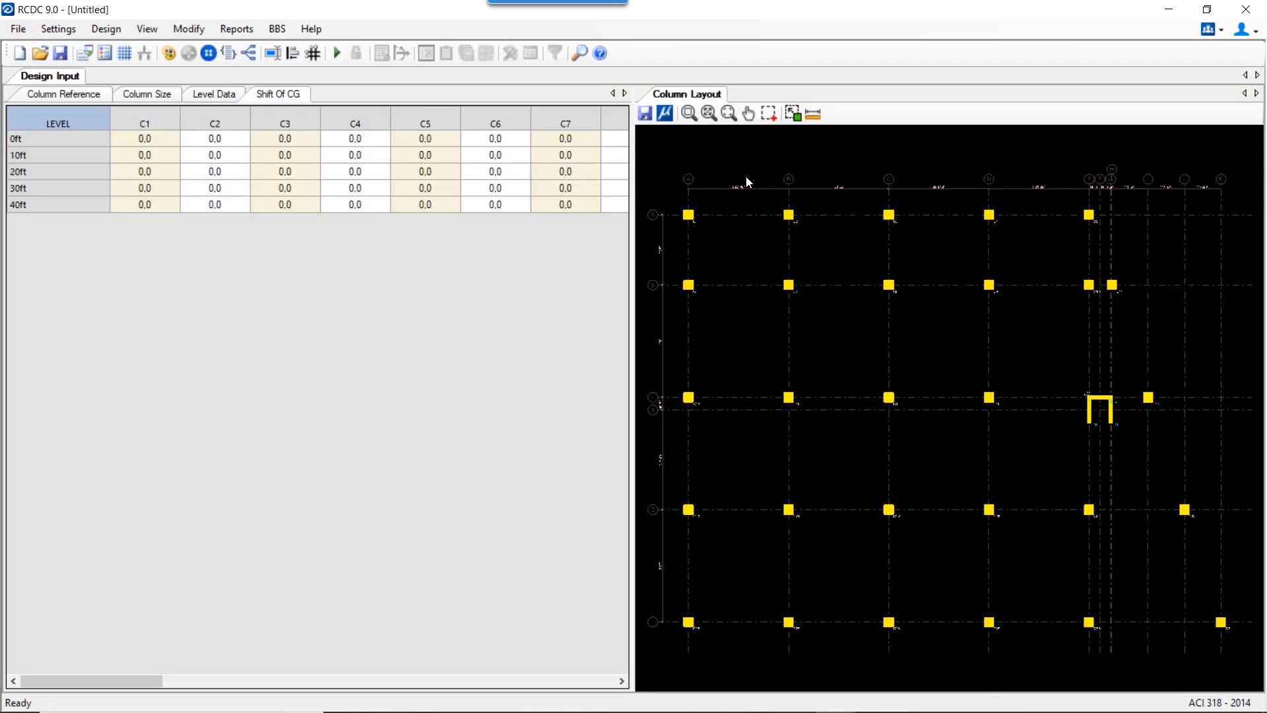
Step: Look through the column reference, column size, level data and shift of CG tables
left_click(100, 93)
left_click(148, 96)
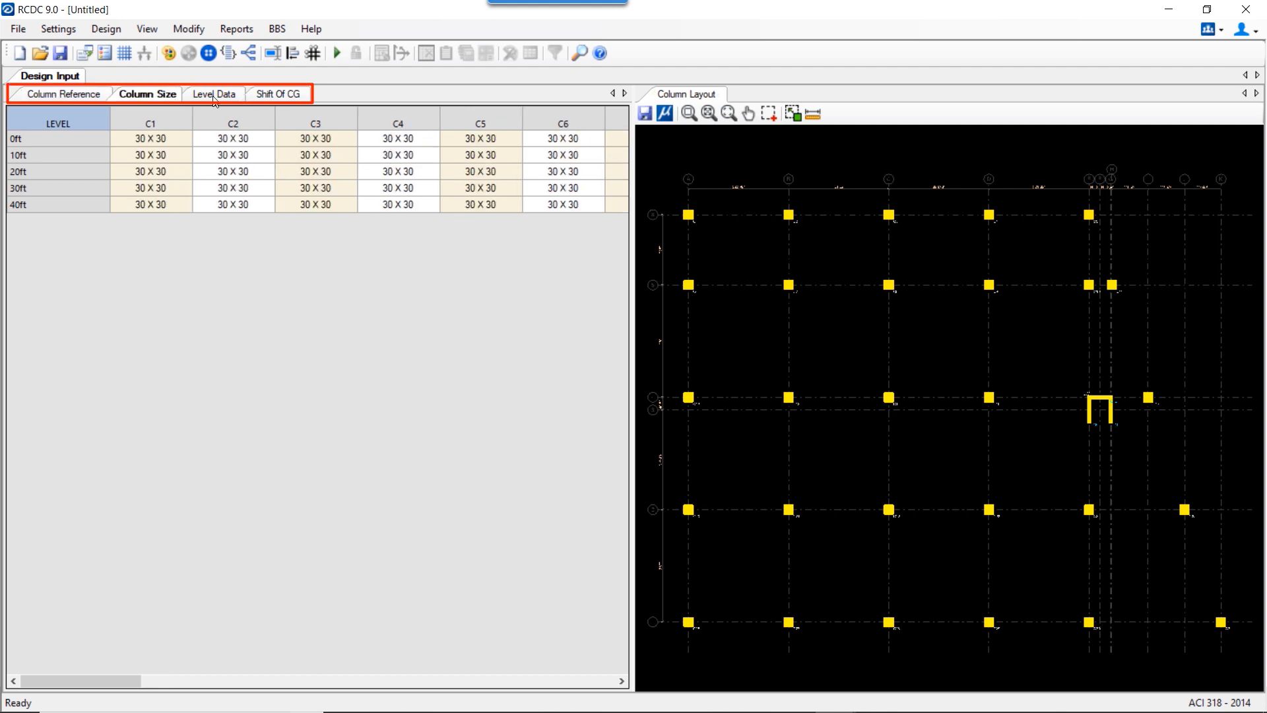
left_click(214, 97)
left_click(277, 94)
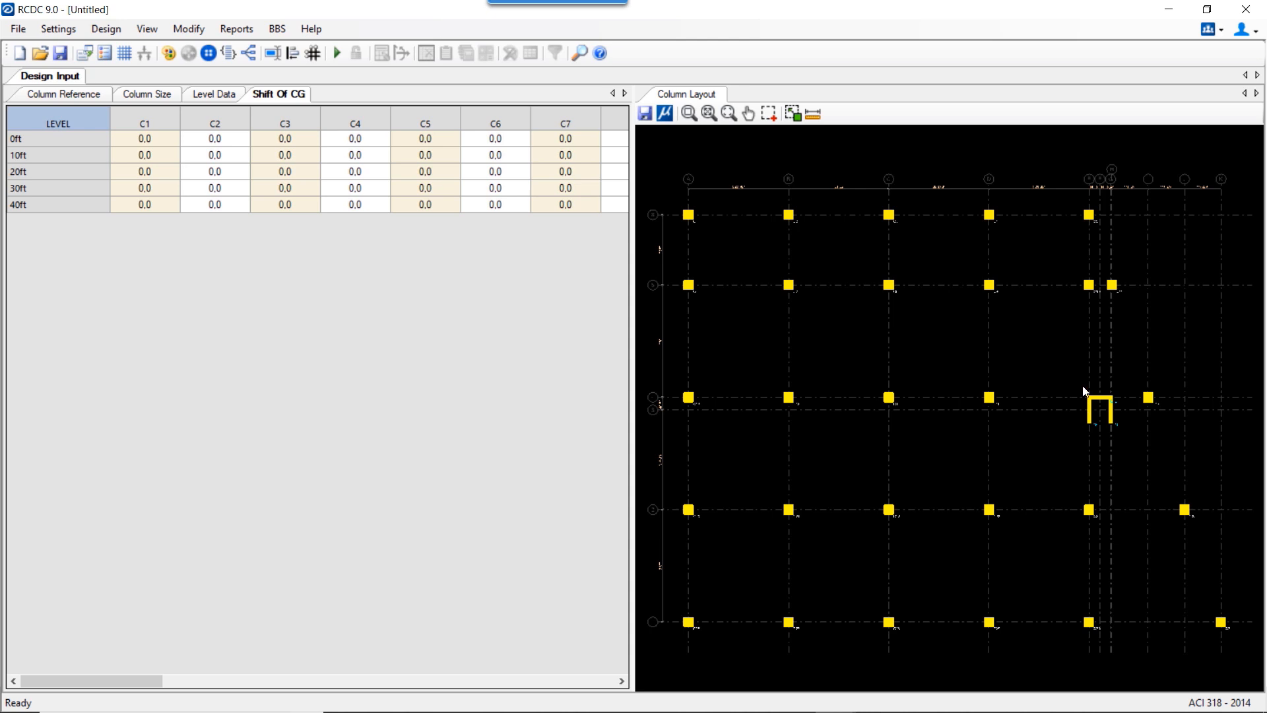
Step: Examine column C1's member references and sizes at all levels, highlighting the column in the layout
left_click(77, 94)
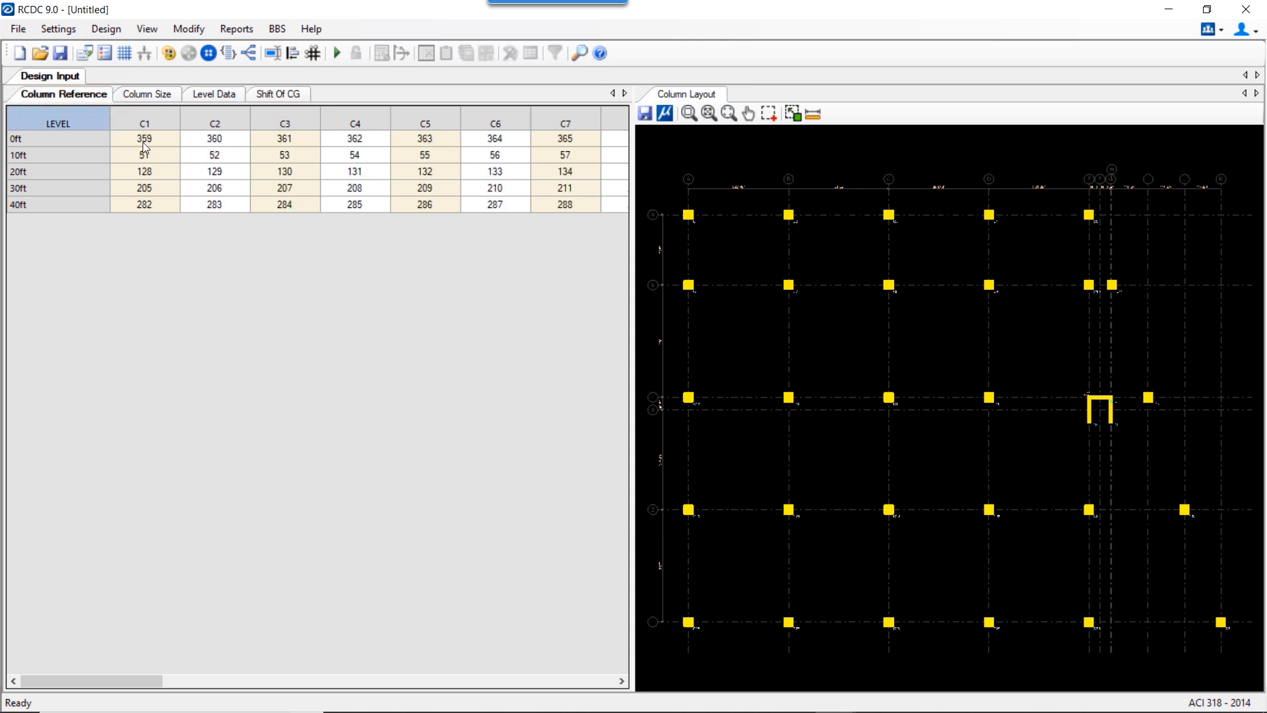
left_click_drag(141, 142, 151, 214)
scroll(690, 218, "up", 5)
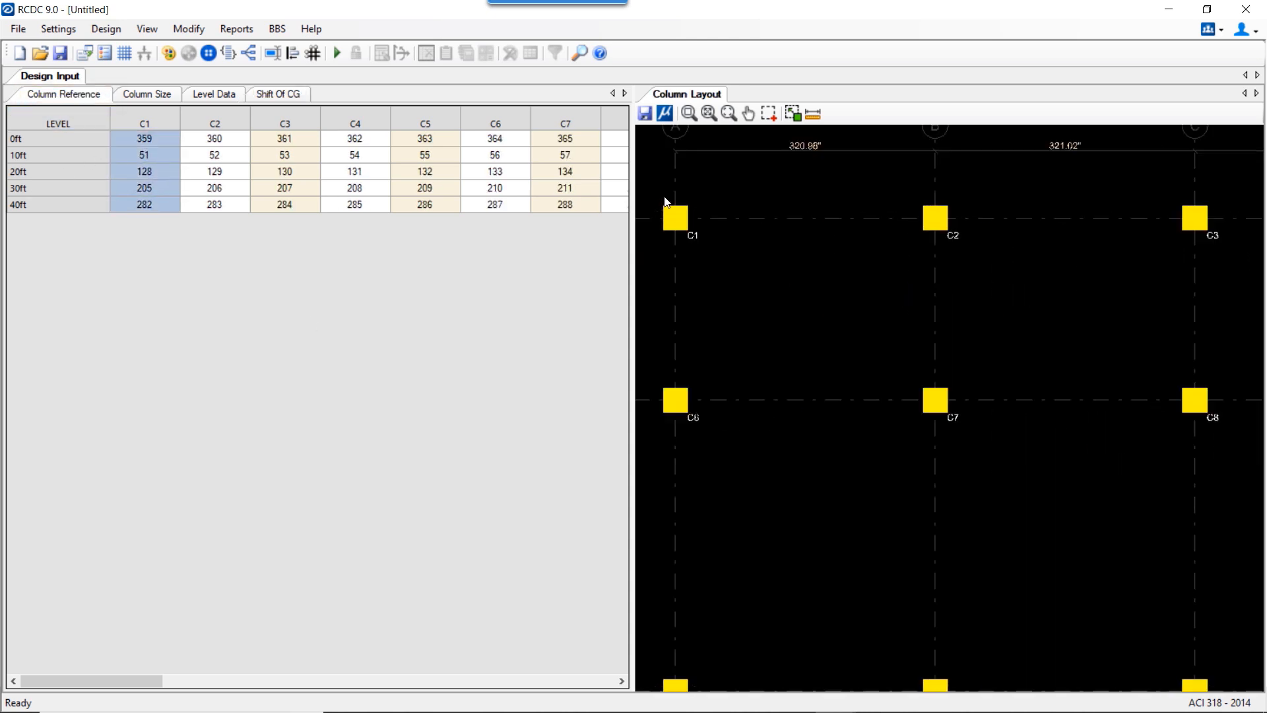
left_click(685, 213)
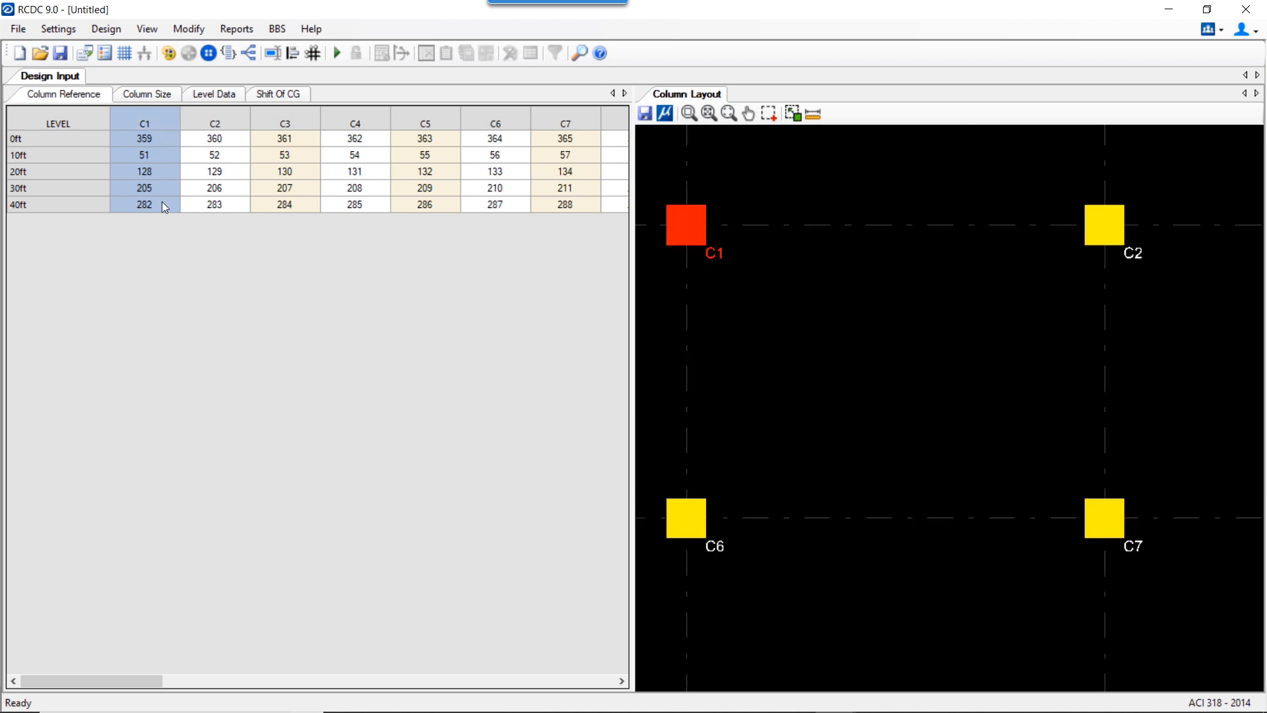
left_click(162, 95)
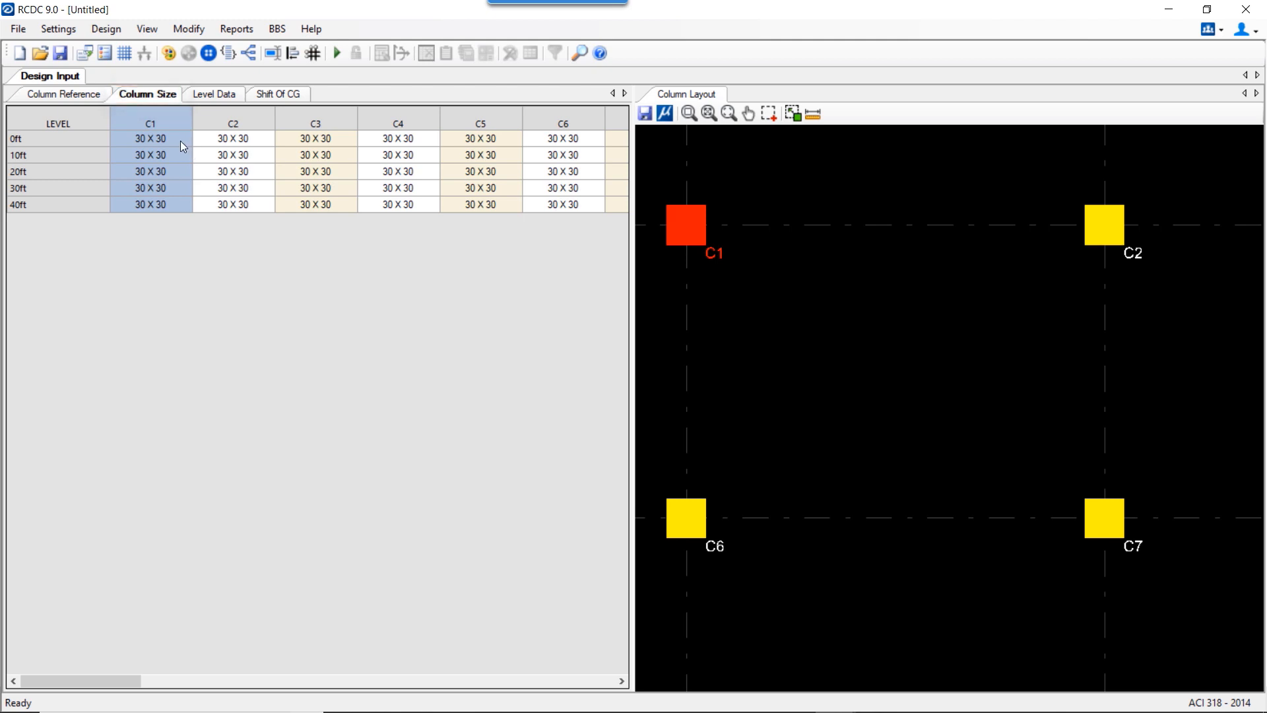
scroll(735, 249, "down", 1)
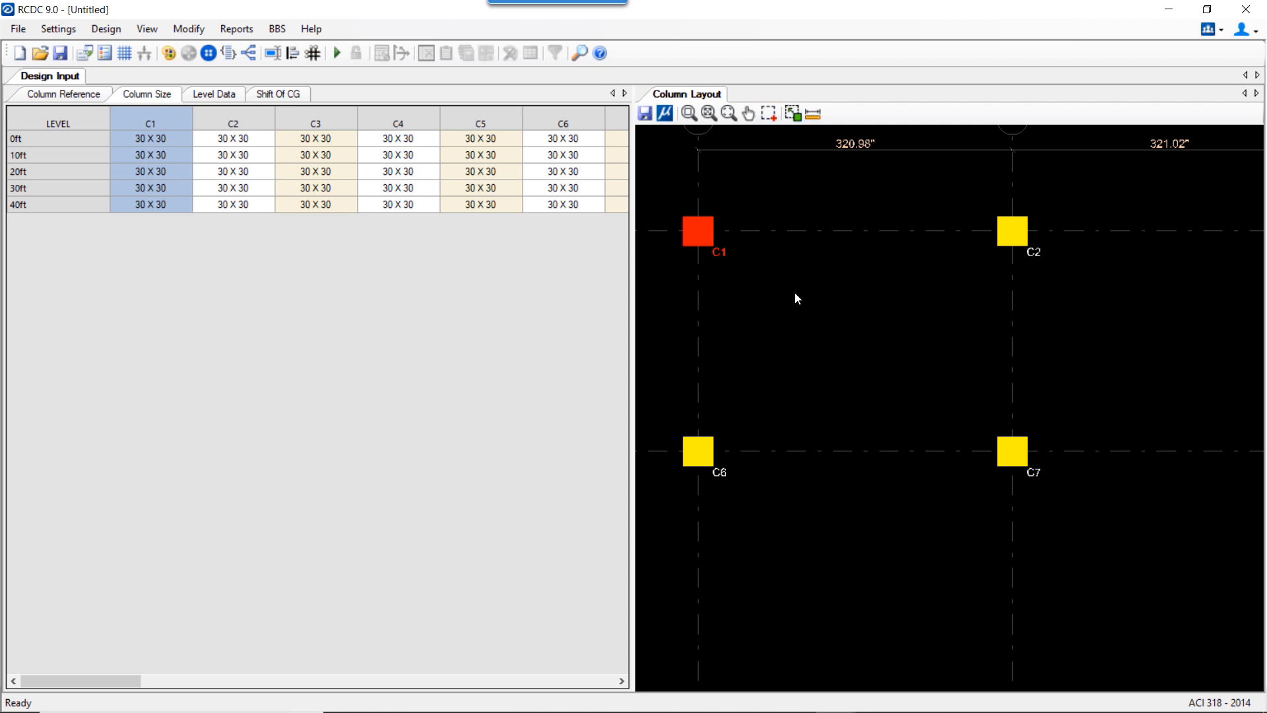
middle_click_drag(768, 377, 779, 267)
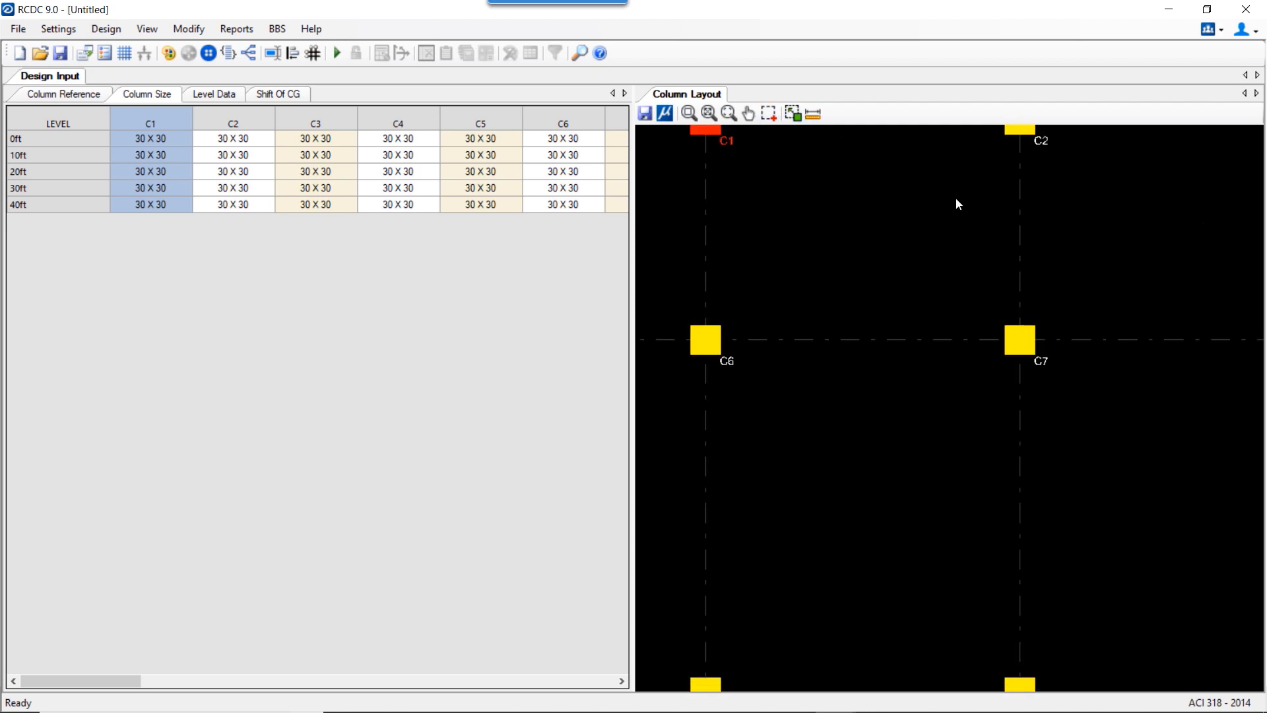
middle_click_drag(954, 206, 906, 275)
Step: Open the section designer for column C2 from the layout by selecting the SD shape
left_click(973, 198)
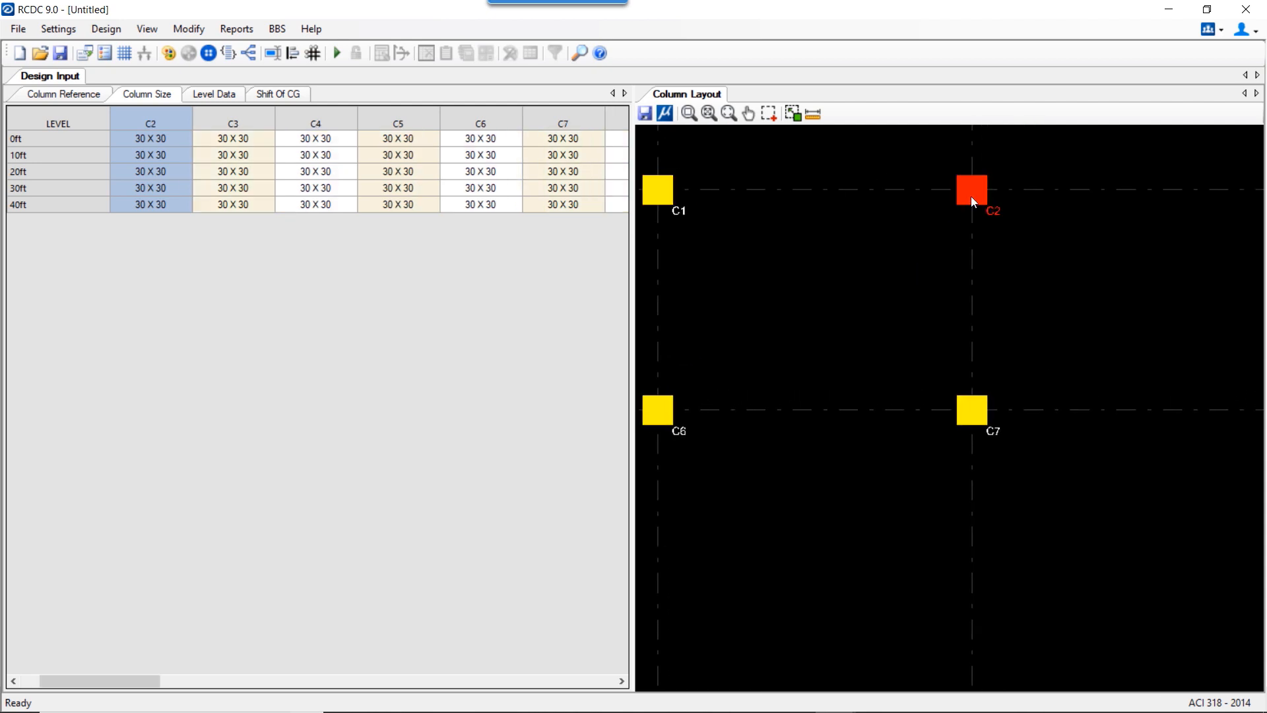
right_click(971, 196)
left_click(1127, 232)
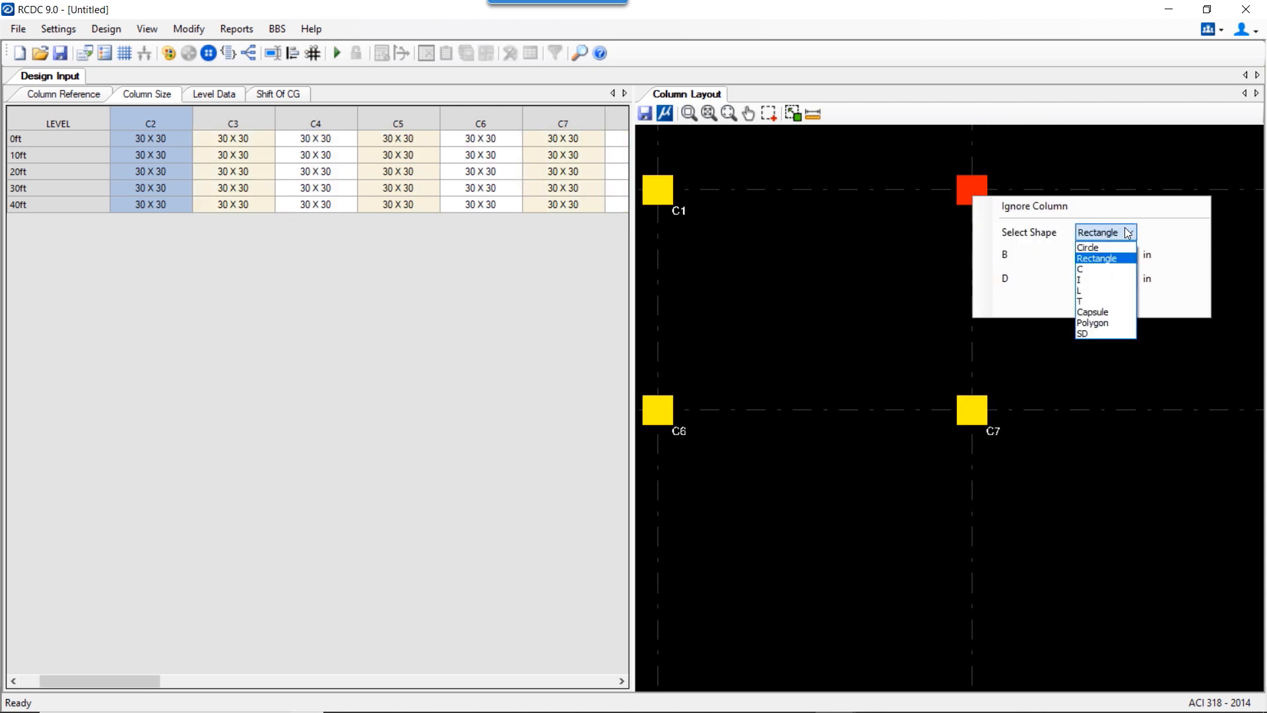
left_click(1101, 336)
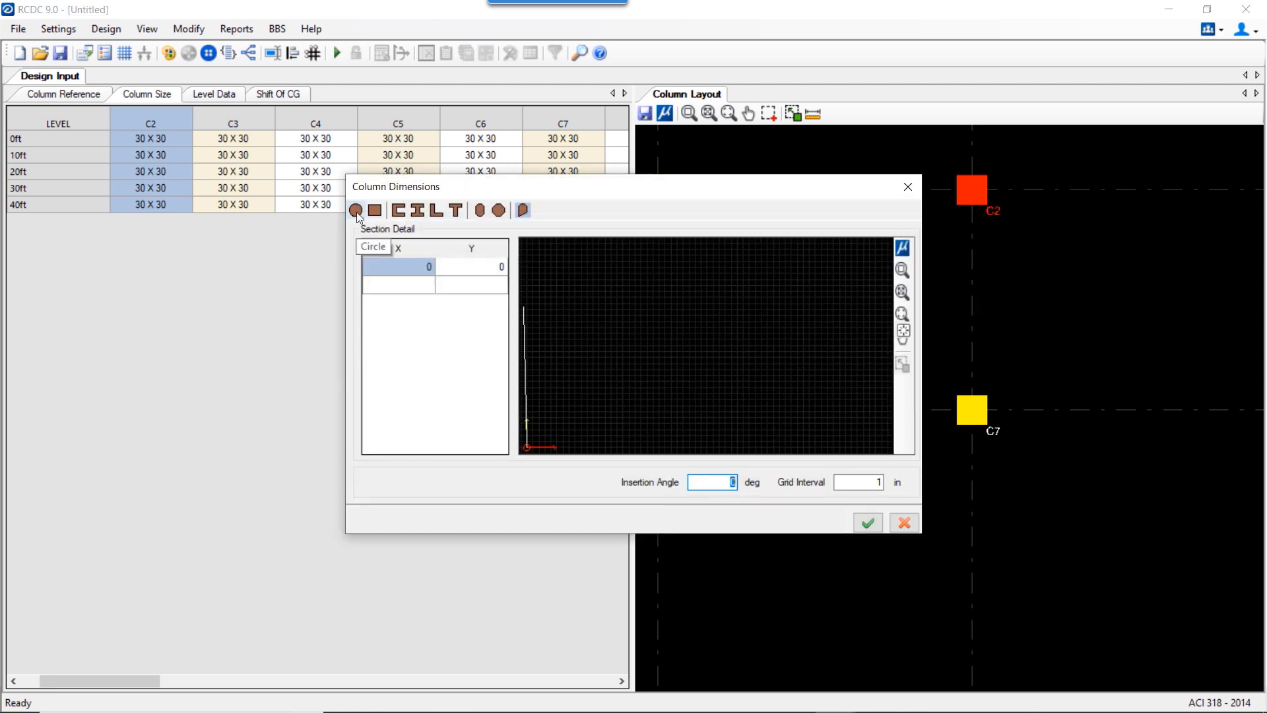
Step: Examine the dimension inputs of each available section shape, from circle and rectangle through C, I, L, T, capsule and polygon to free shape
left_click(356, 211)
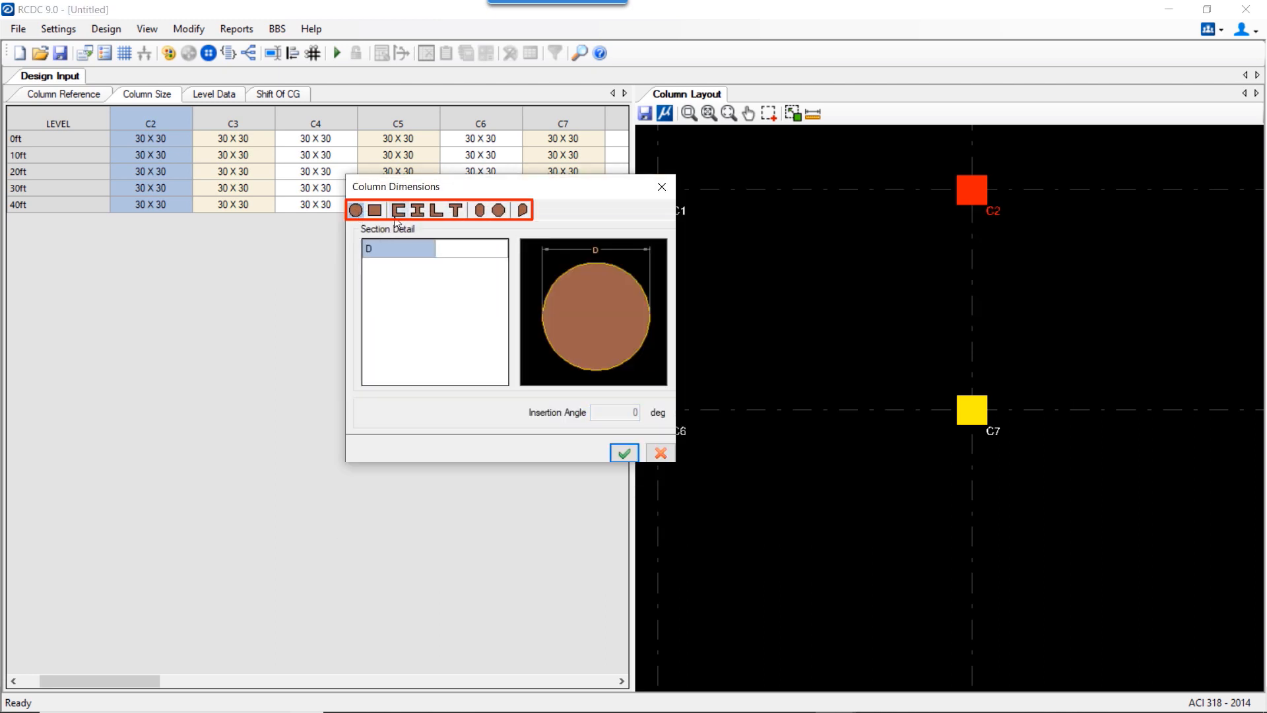
left_click(375, 211)
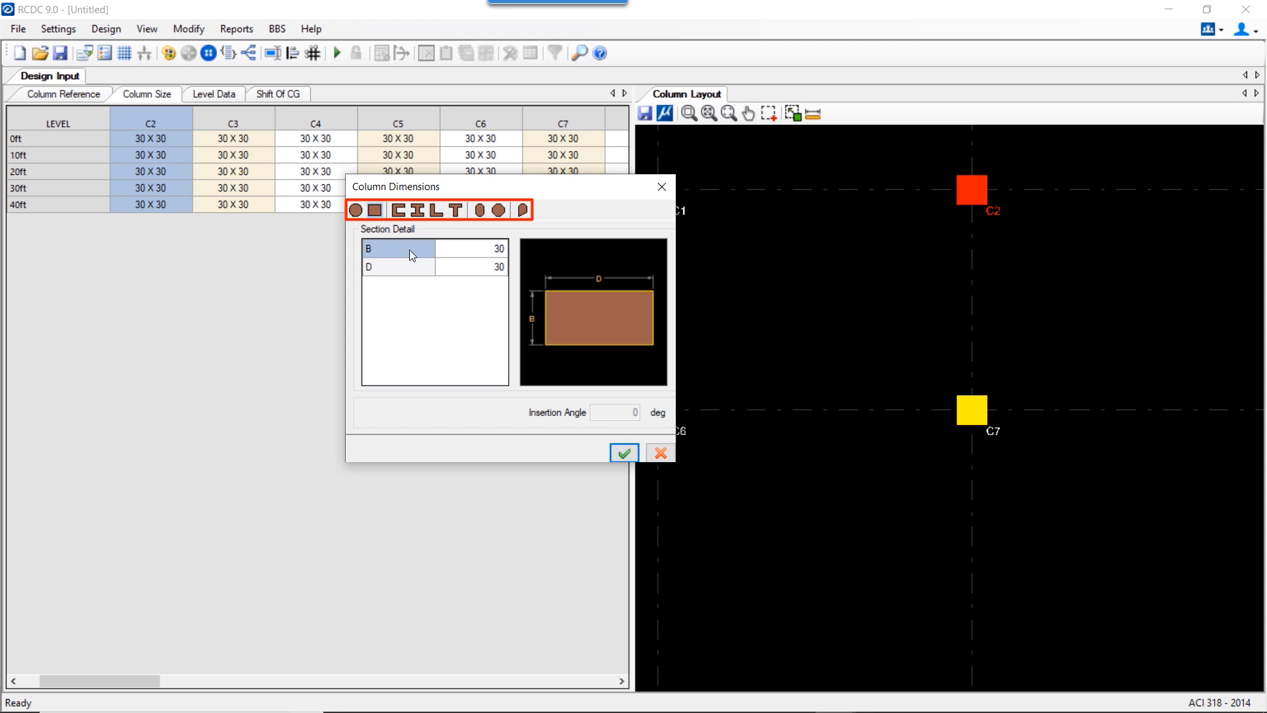
left_click(398, 210)
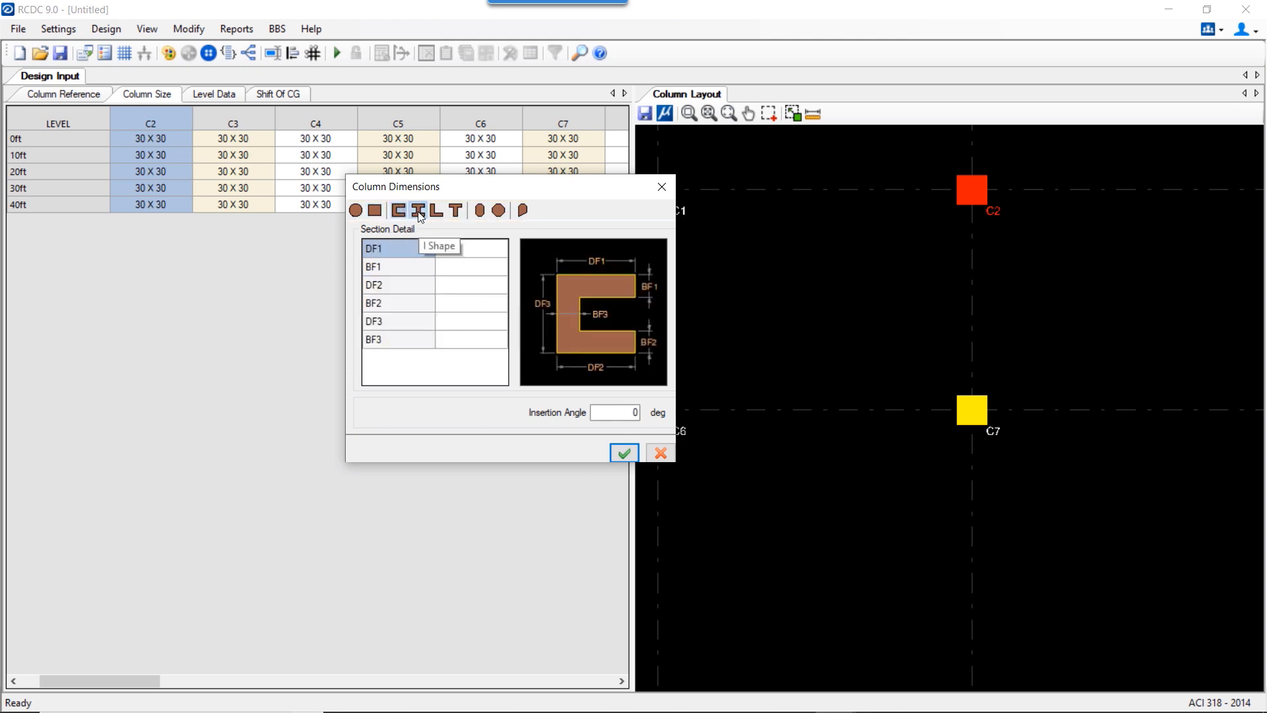
left_click(418, 211)
left_click(436, 211)
left_click(457, 211)
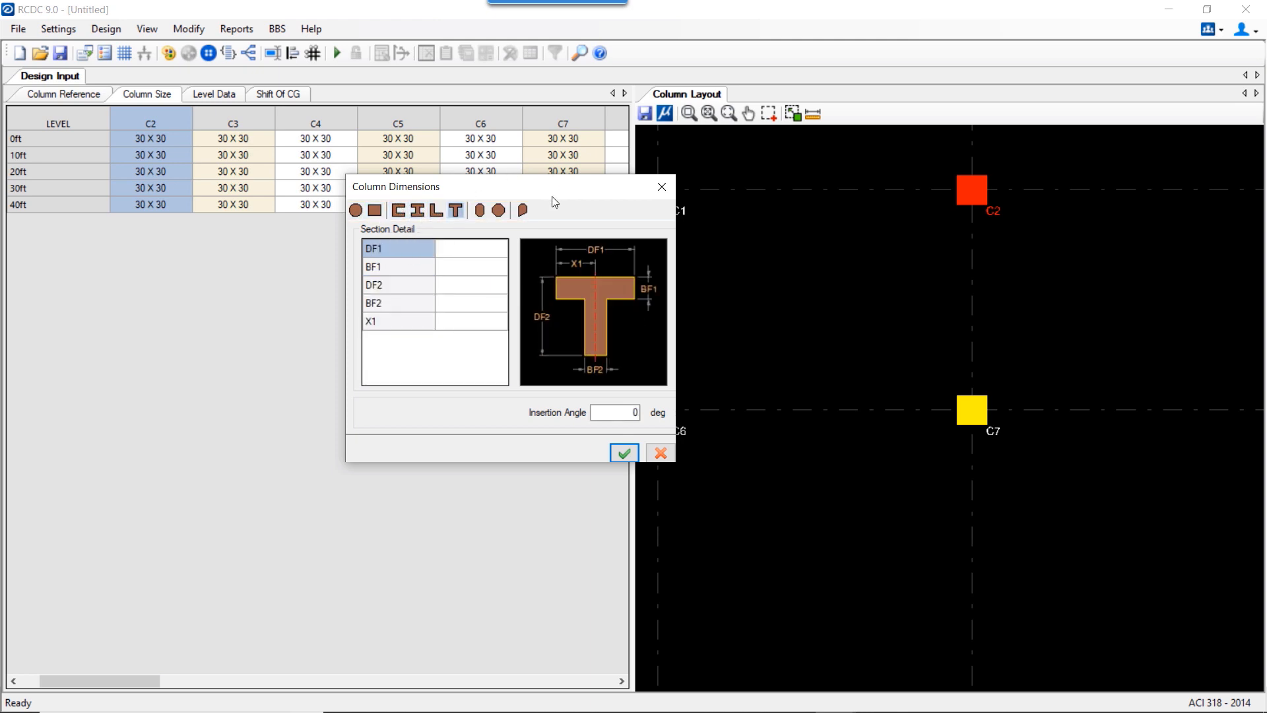
left_click(480, 211)
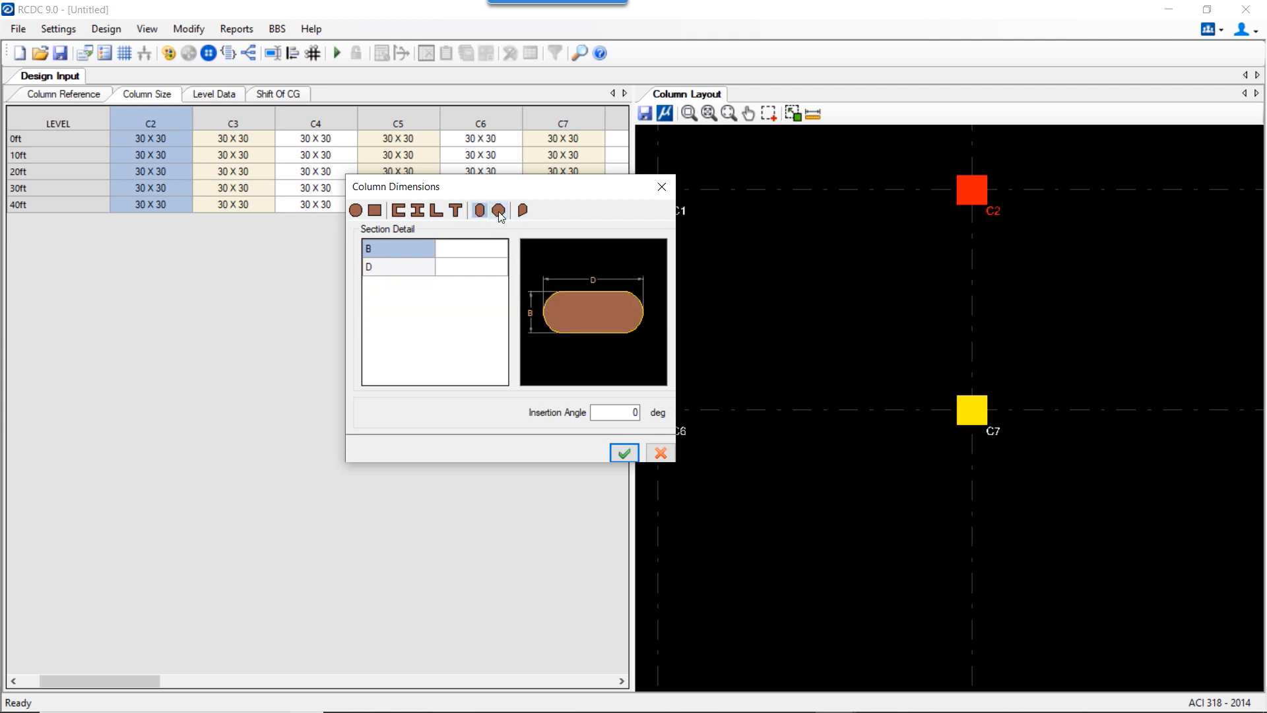
left_click(499, 210)
left_click(523, 211)
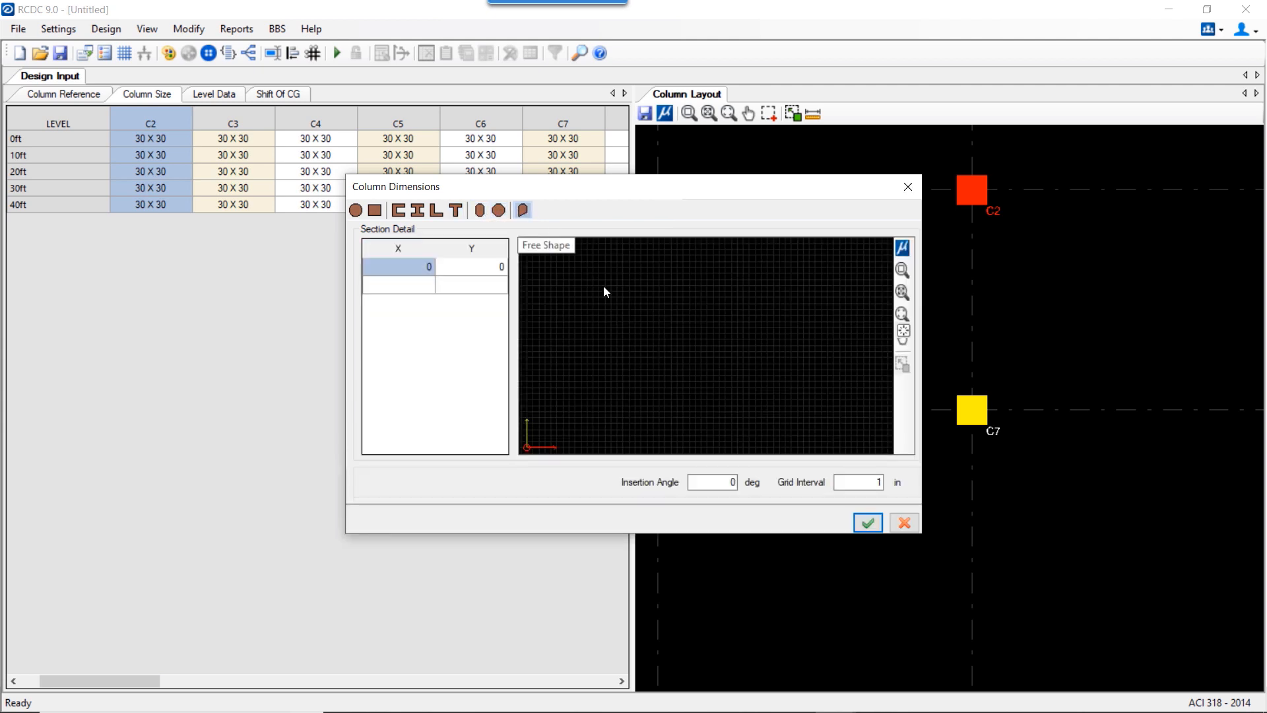
Step: Sketch a free-shape section for column C2 from the origin through the points (48, 4), (48, 22) and (18, 26)
left_click(822, 423)
left_click(822, 315)
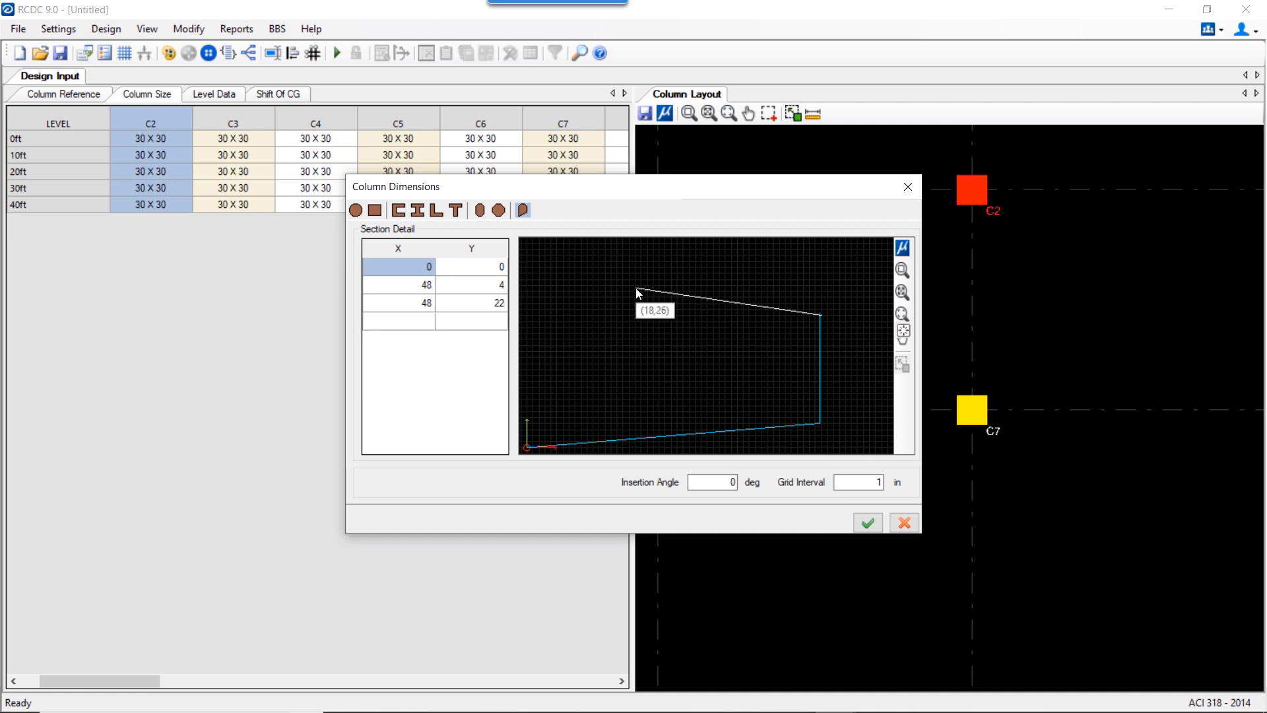
left_click(635, 289)
right_click(636, 290)
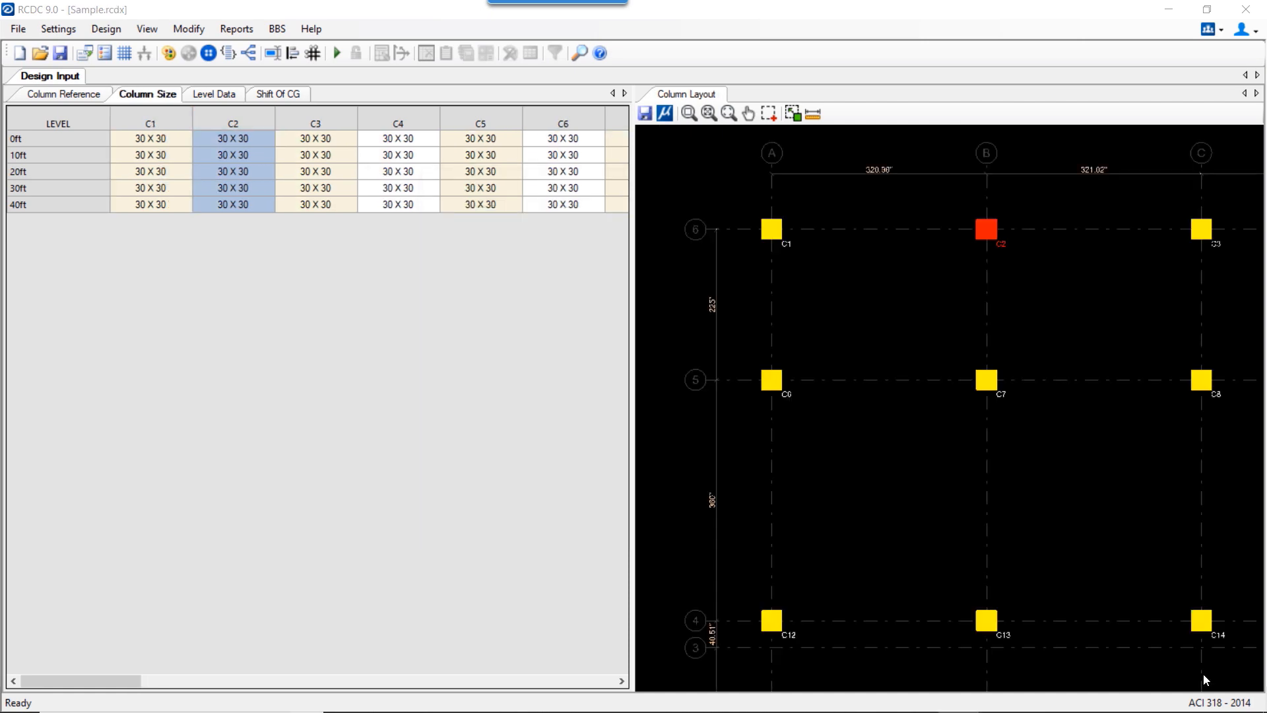
Step: Change column C2 to a circular section with a diameter of 35 in and check its sizes at all levels
scroll(991, 209, "up", 1)
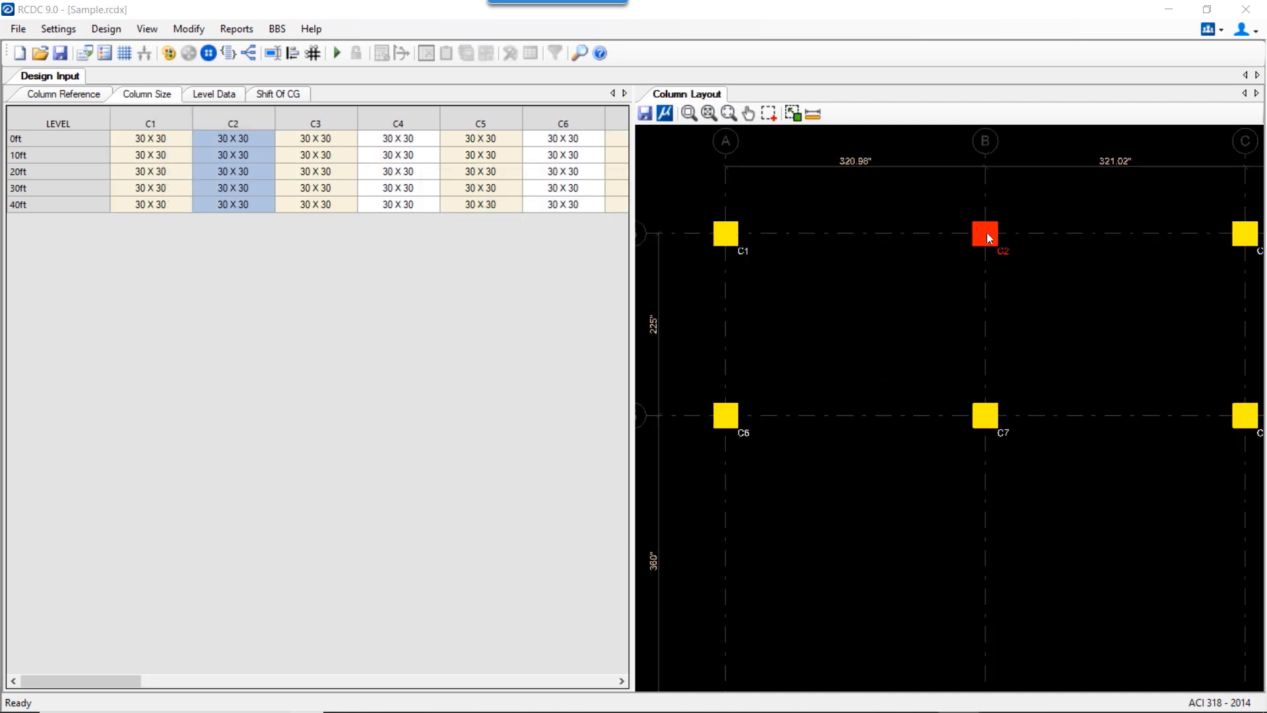
left_click(988, 236)
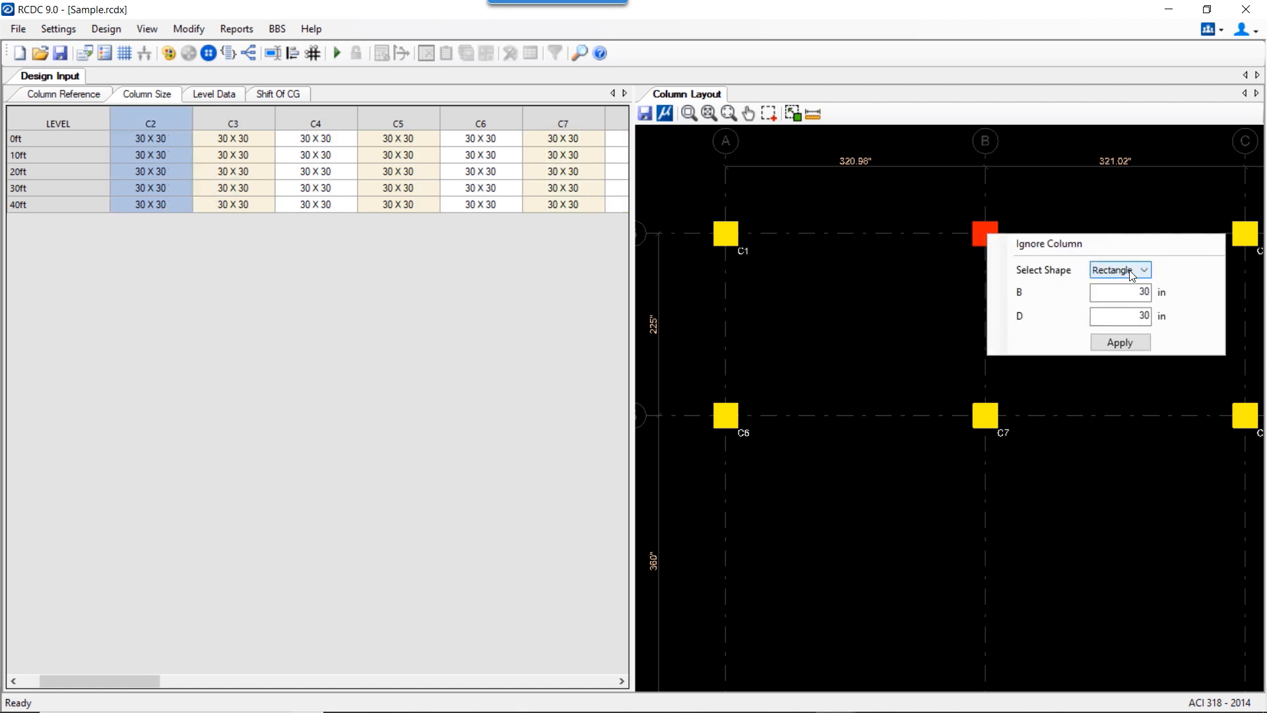
left_click(1130, 271)
left_click(1103, 283)
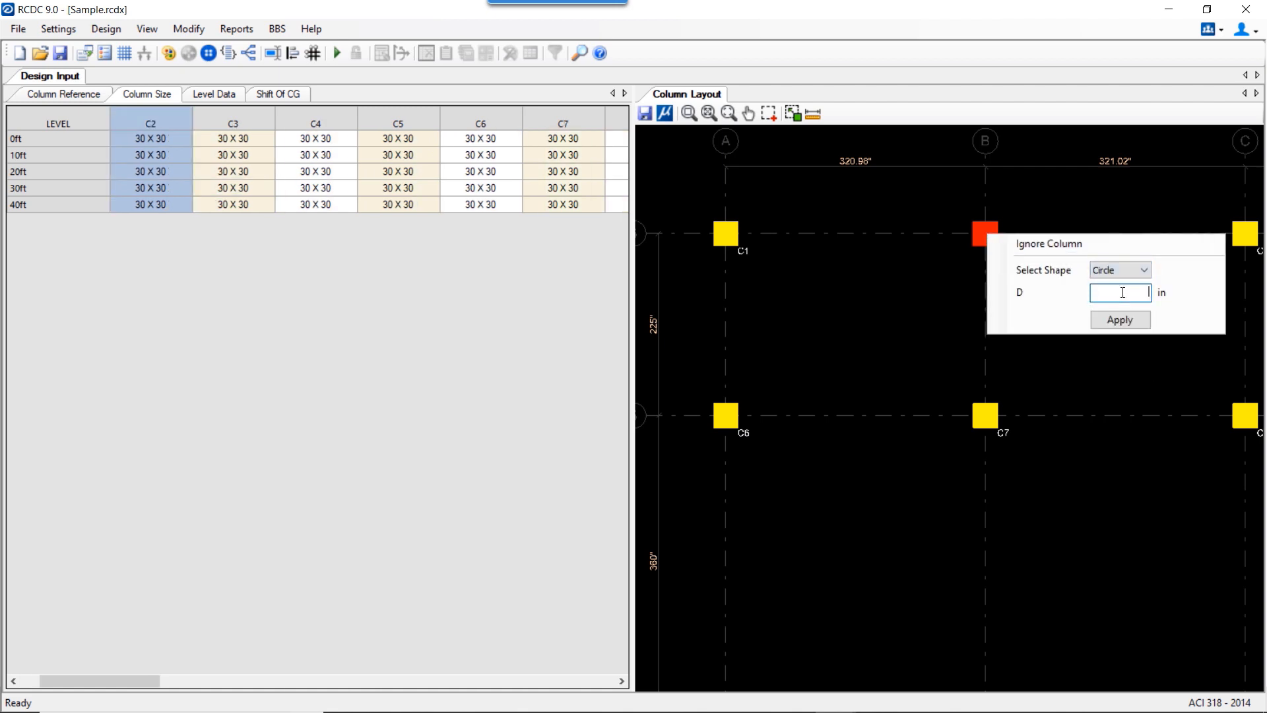
type("35")
left_click(1120, 320)
left_click(152, 129)
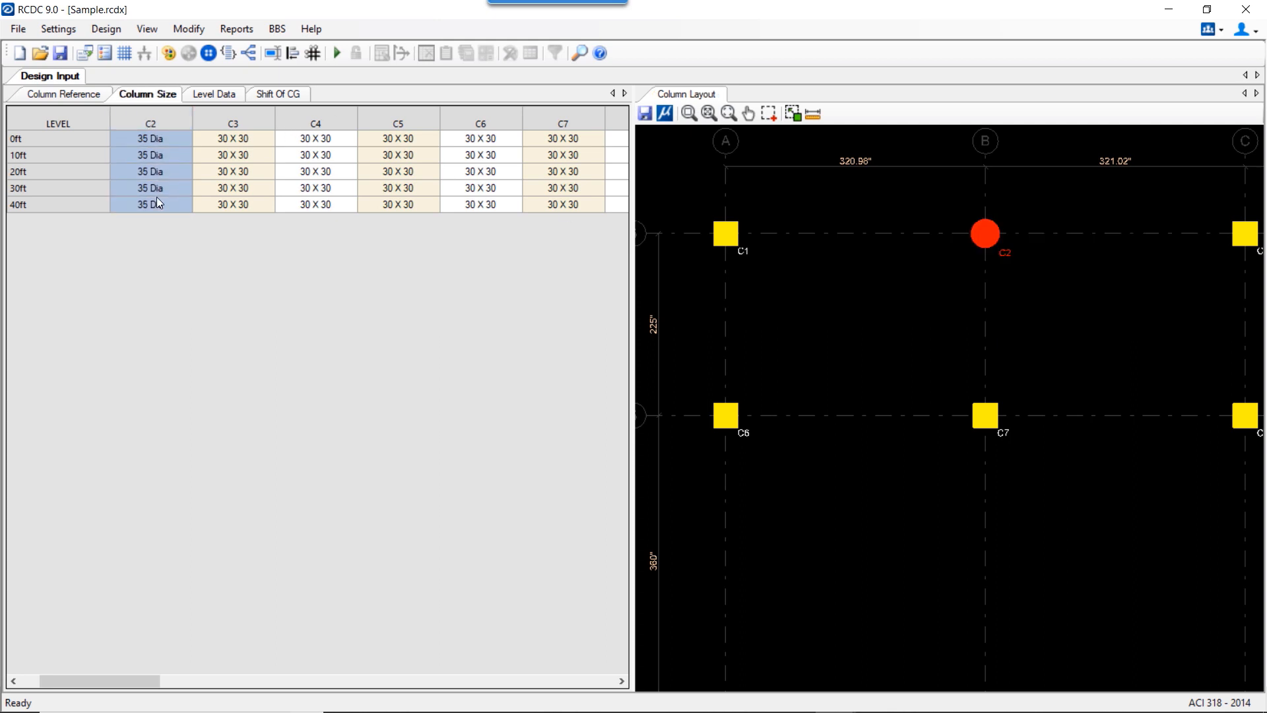
Step: Resize the rectangular column C7 to B 35 in and D 35 in
left_click(985, 422)
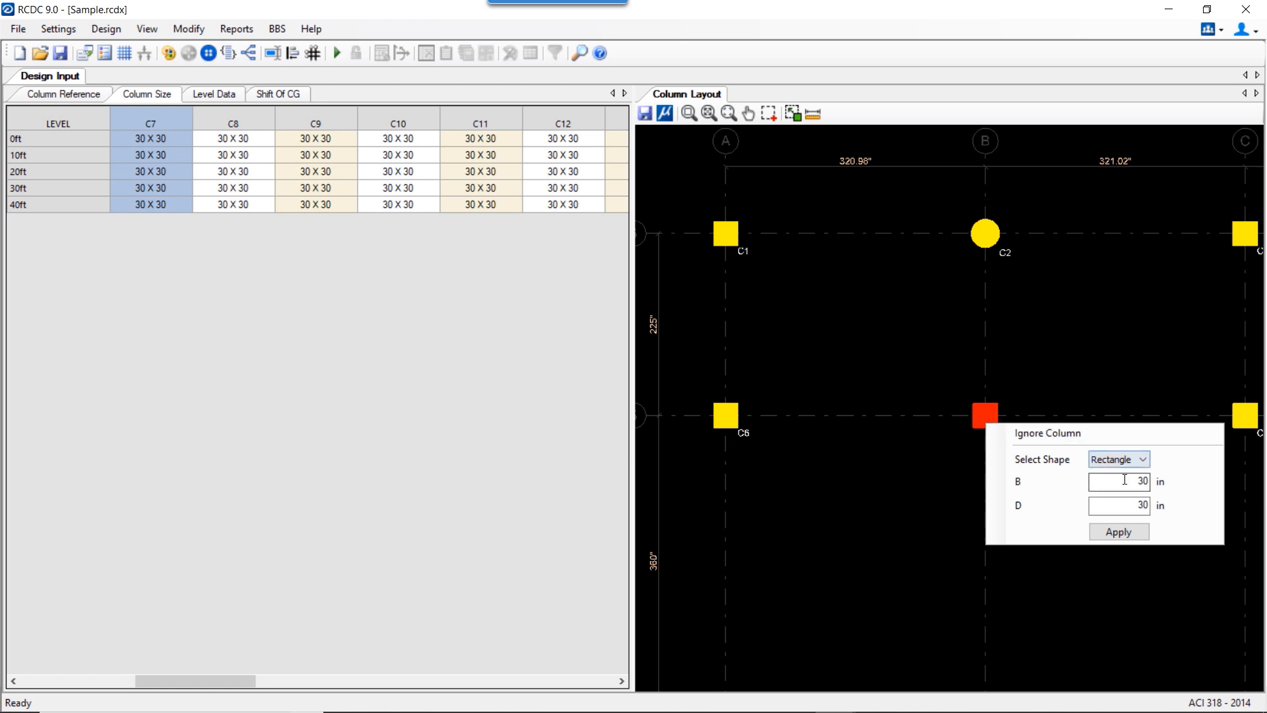
left_click_drag(1126, 480, 1159, 480)
type("35")
key("Tab")
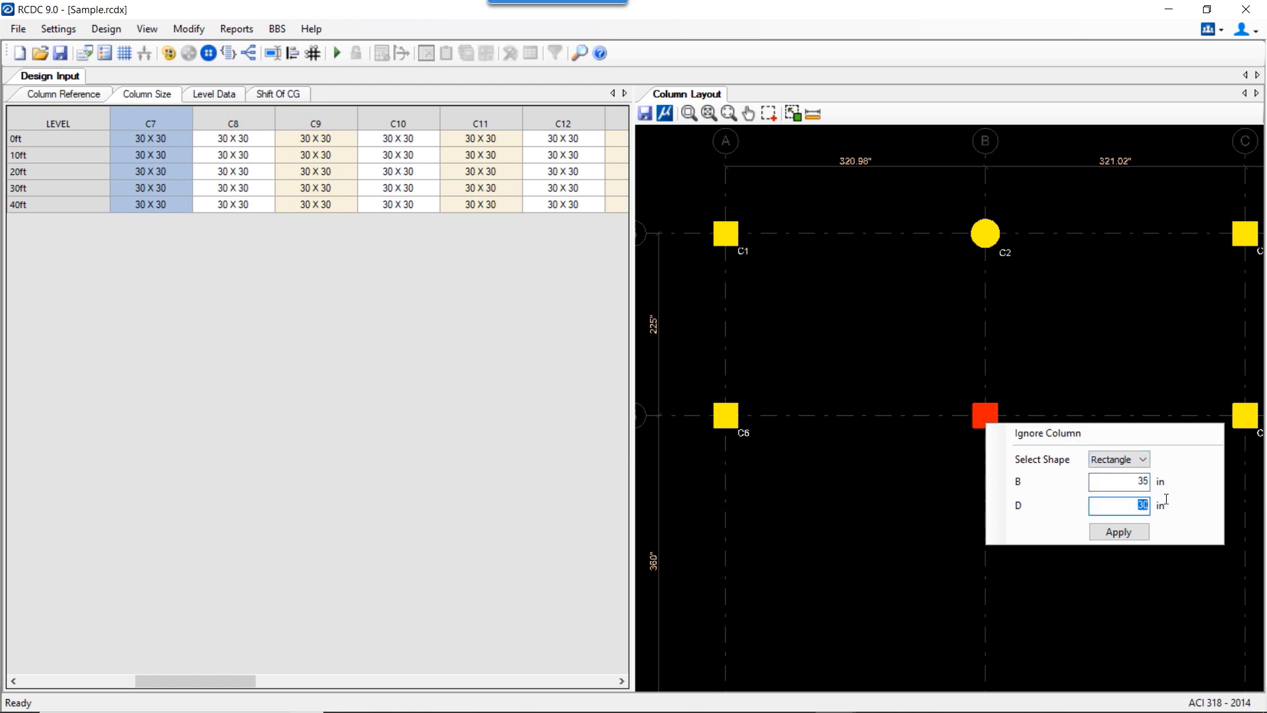
type("5")
left_click(1122, 536)
left_click(699, 424)
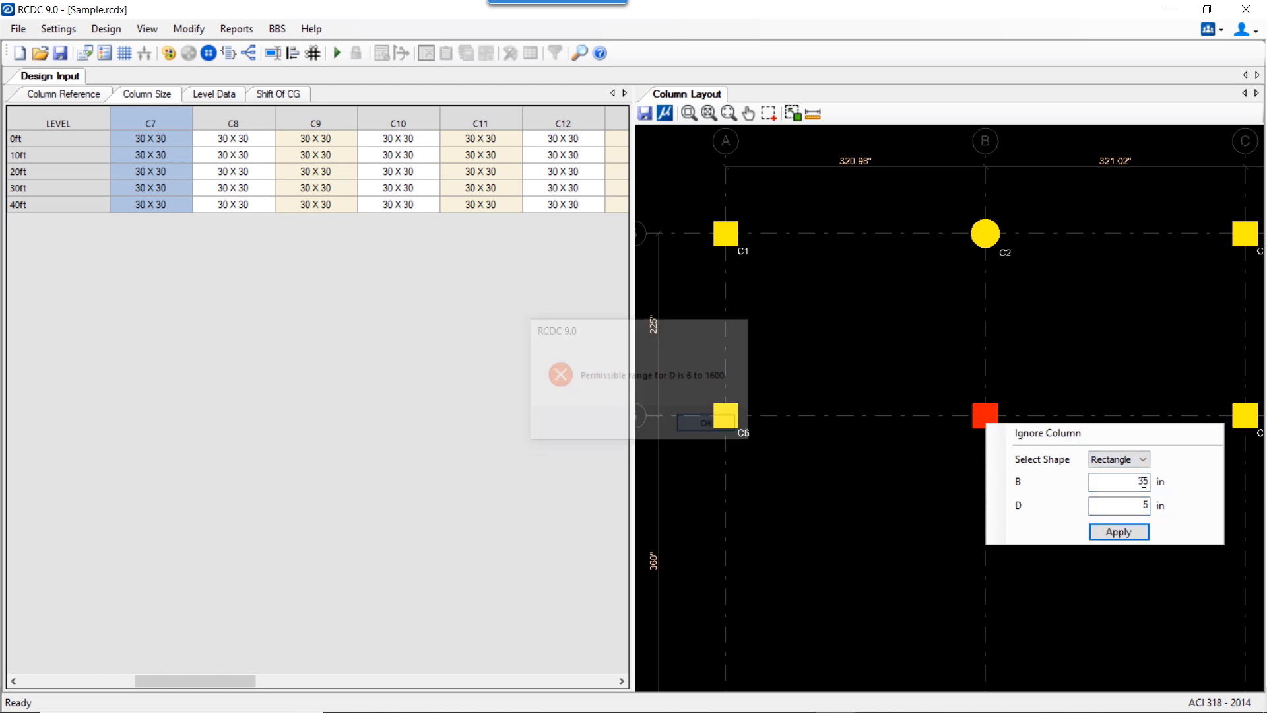
double_click(1150, 504)
type("35")
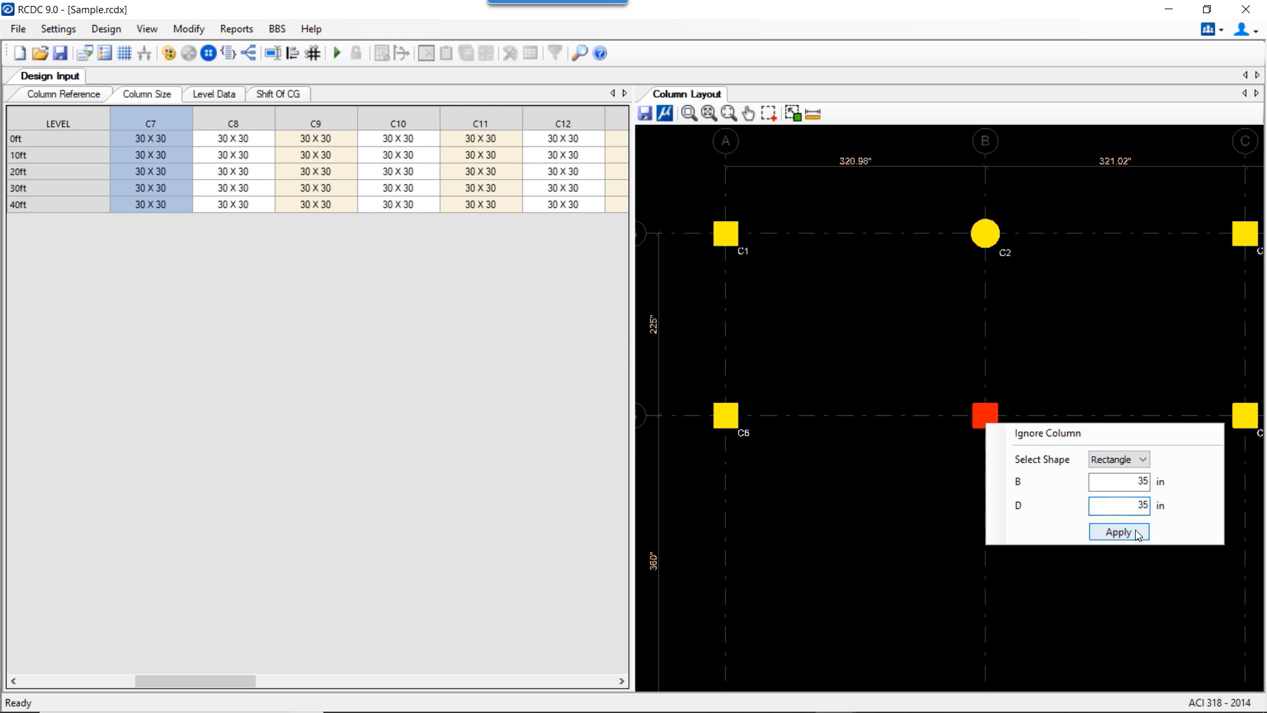
left_click(1136, 532)
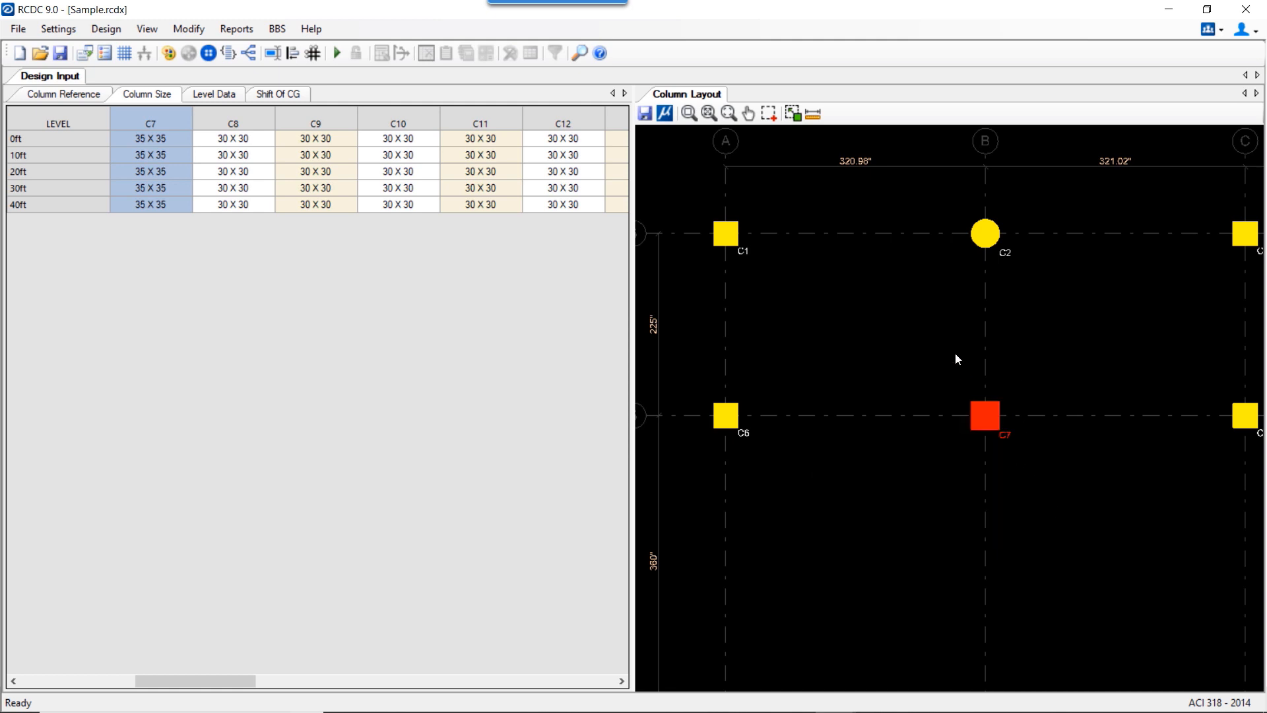
Step: Update the STAAD analysis file with the modified column sizes
scroll(956, 351, "down", 1)
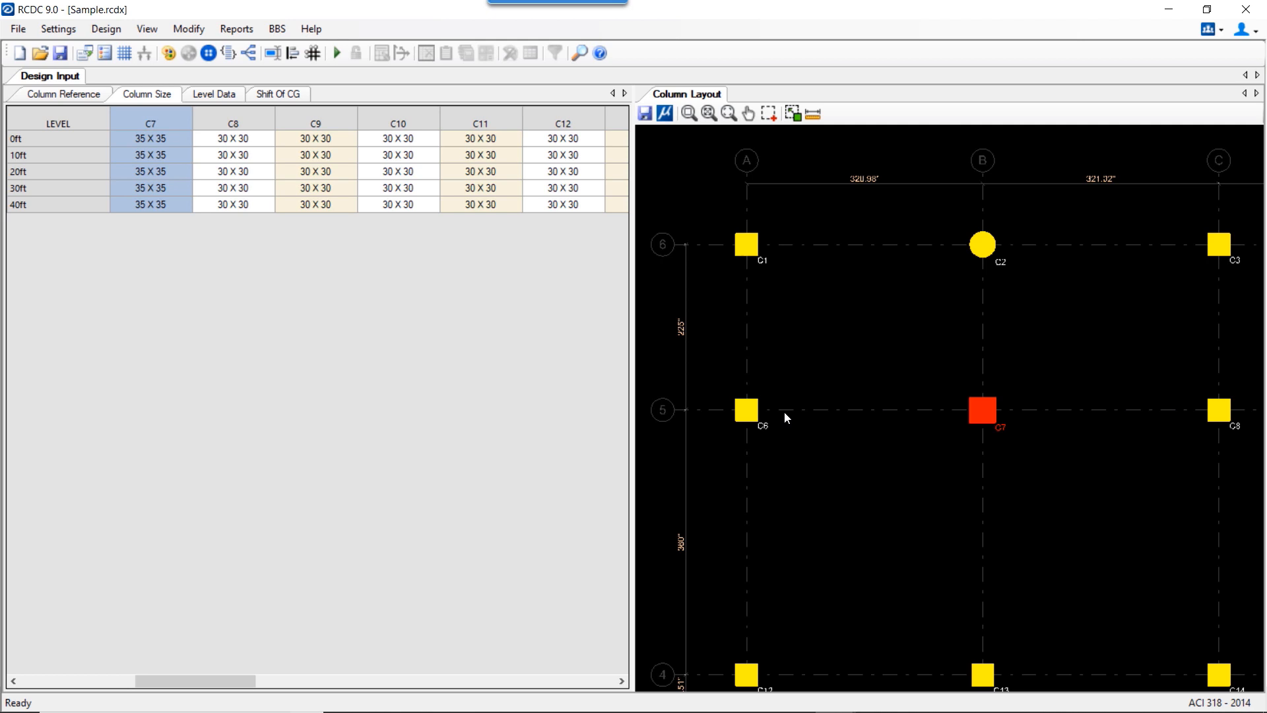
left_click(20, 29)
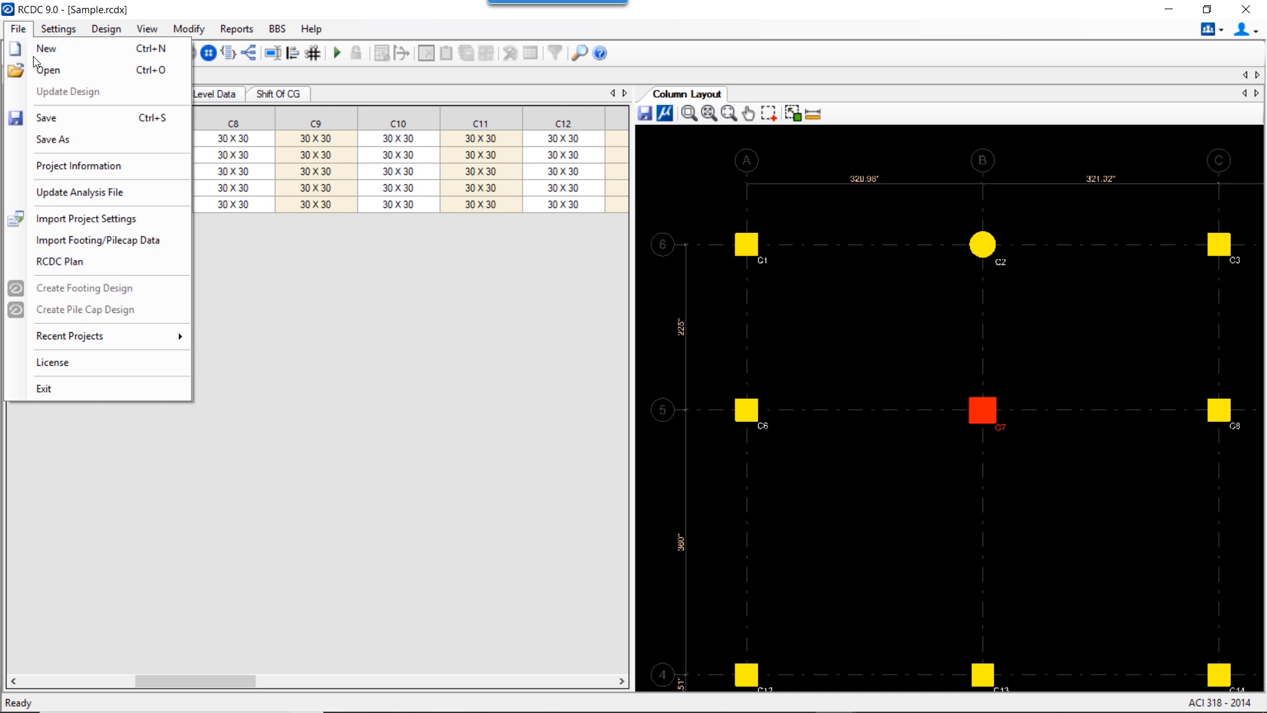
left_click(144, 196)
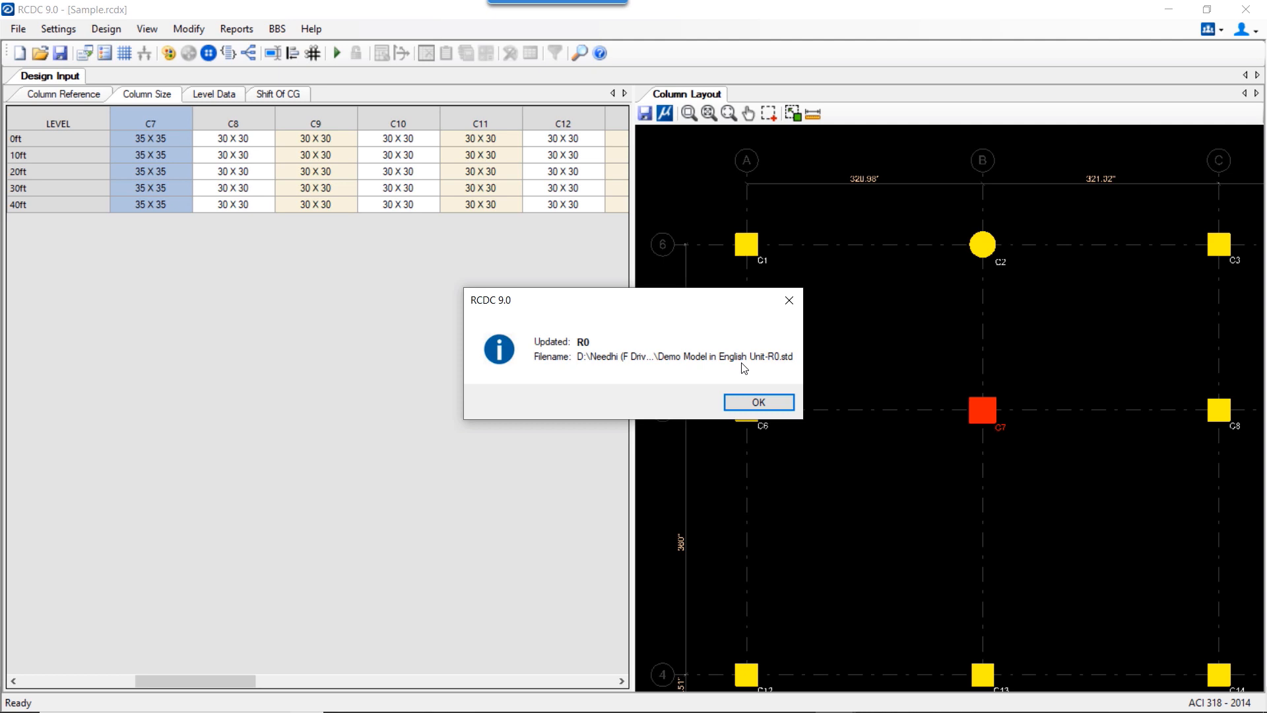
left_click(759, 403)
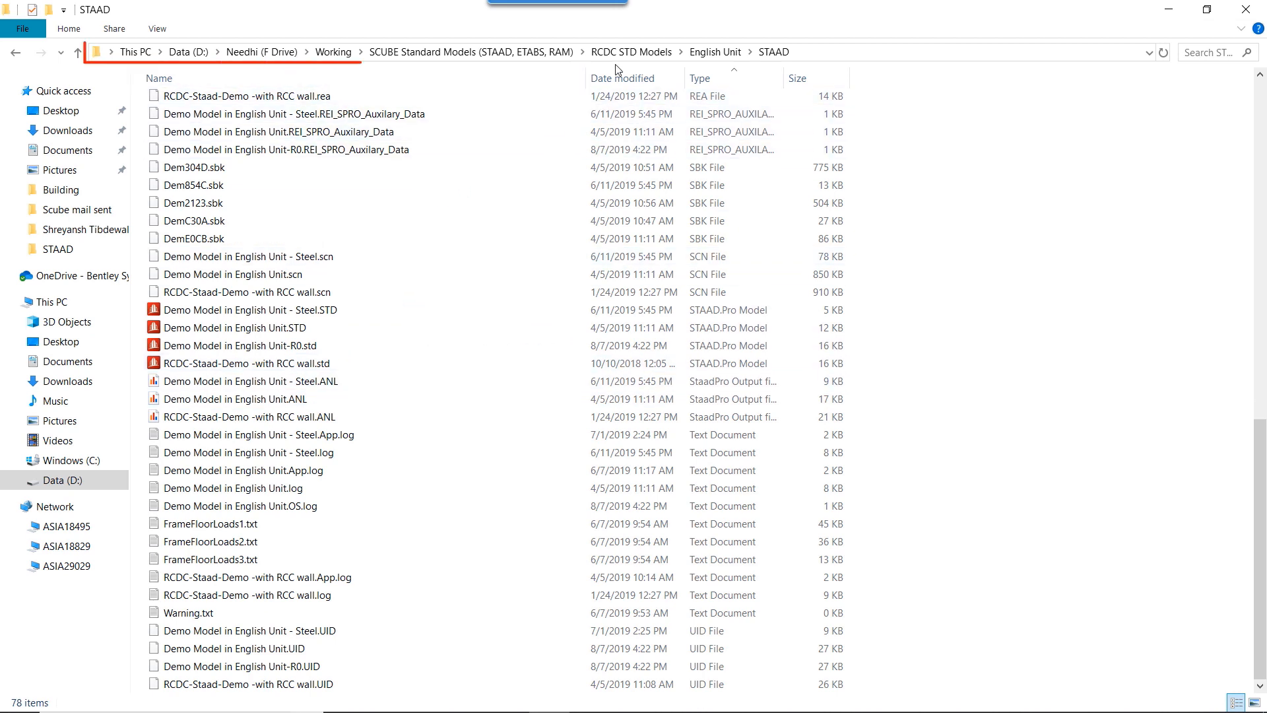
Step: Locate the updated analysis model Demo Model in English Unit-R0.std in the STAAD folder and open it in STAAD.Pro
left_click(375, 335)
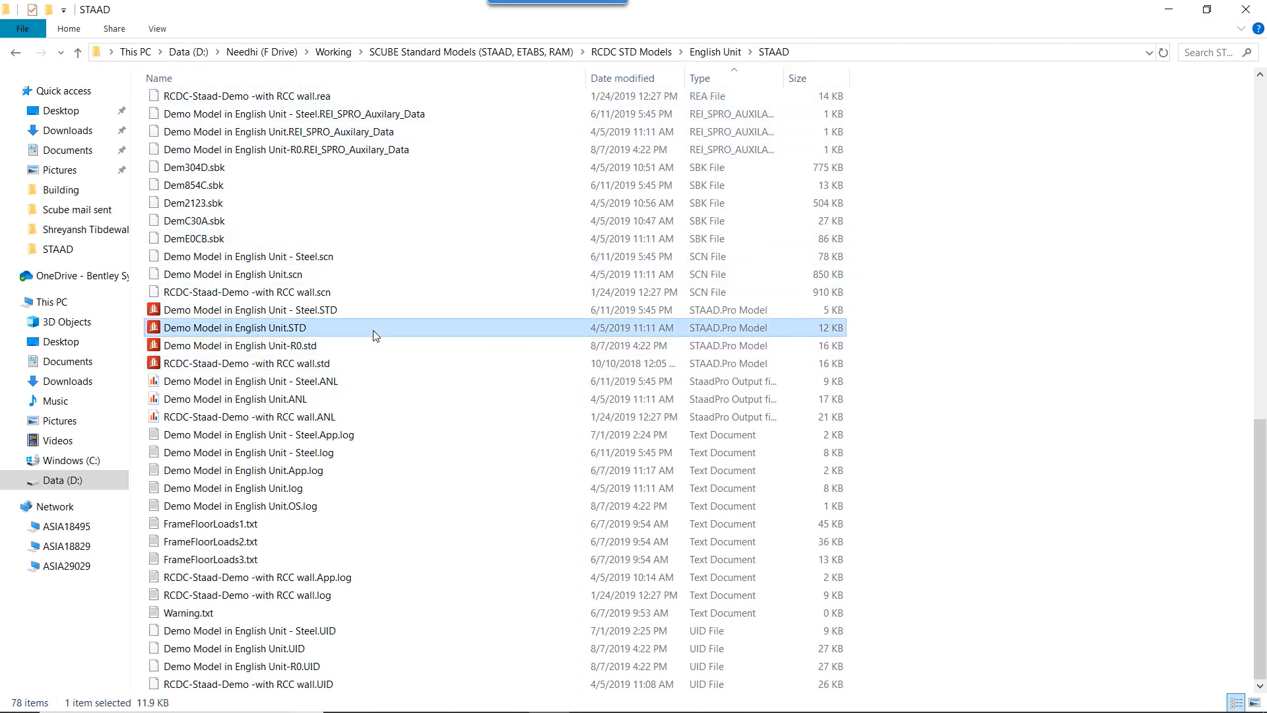
left_click(320, 348)
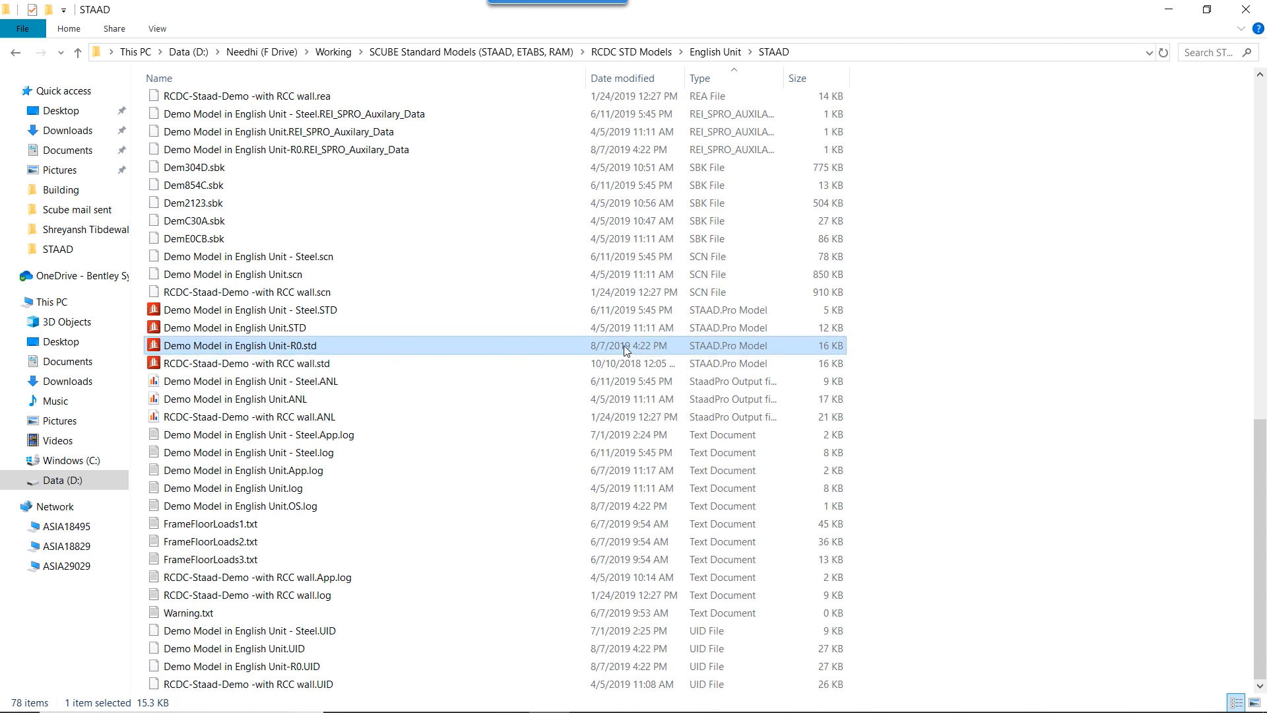
double_click(300, 348)
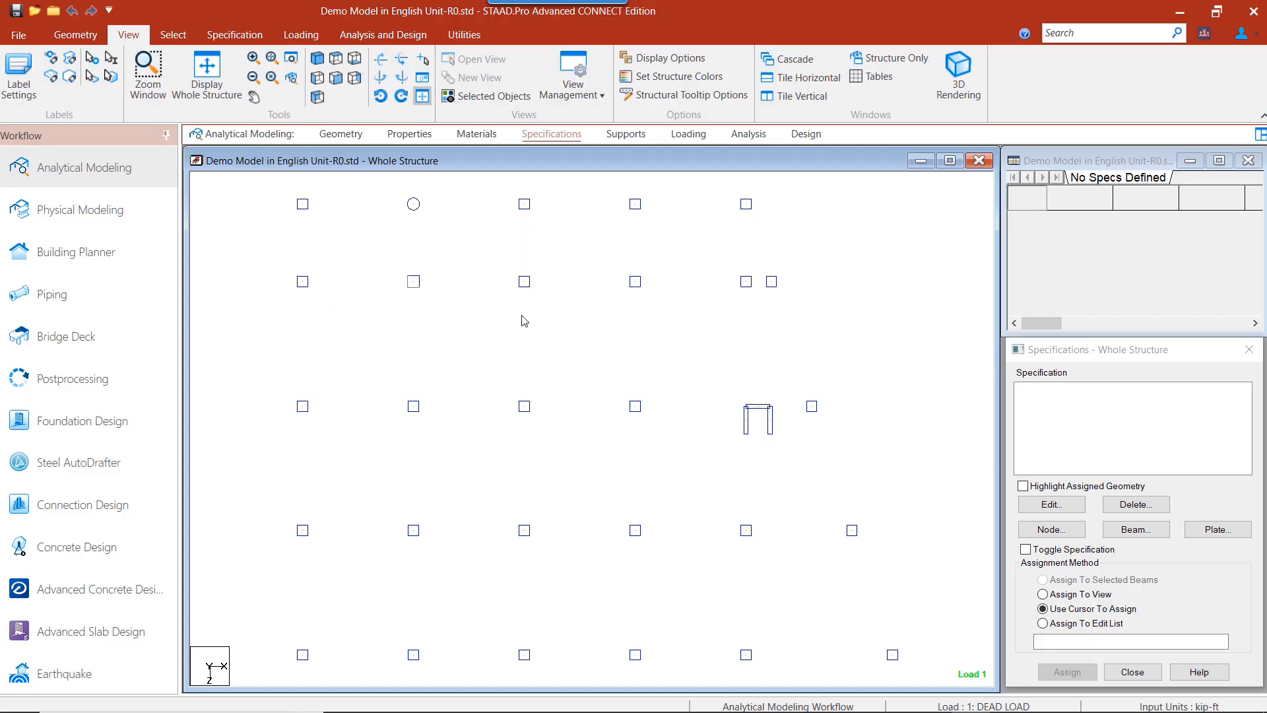
Step: Check the section properties of the two resized columns, the circular one and the enlarged square one on the next grid line
double_click(413, 204)
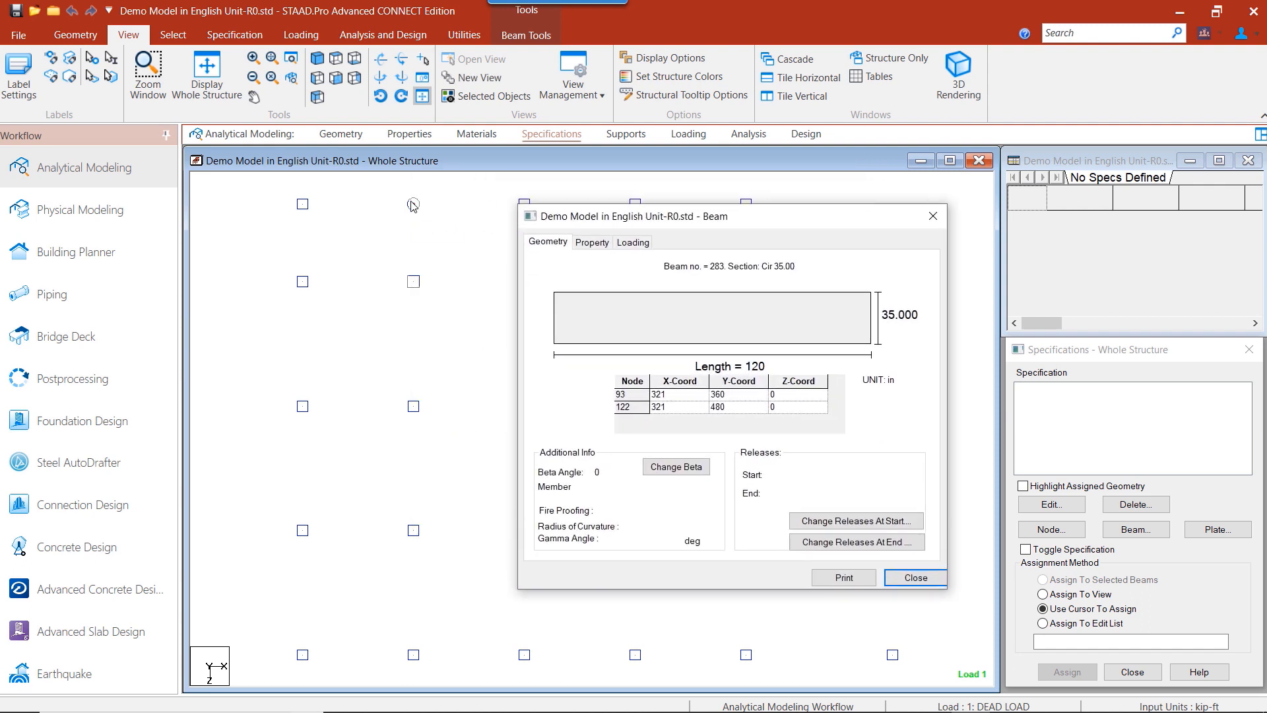
left_click(594, 243)
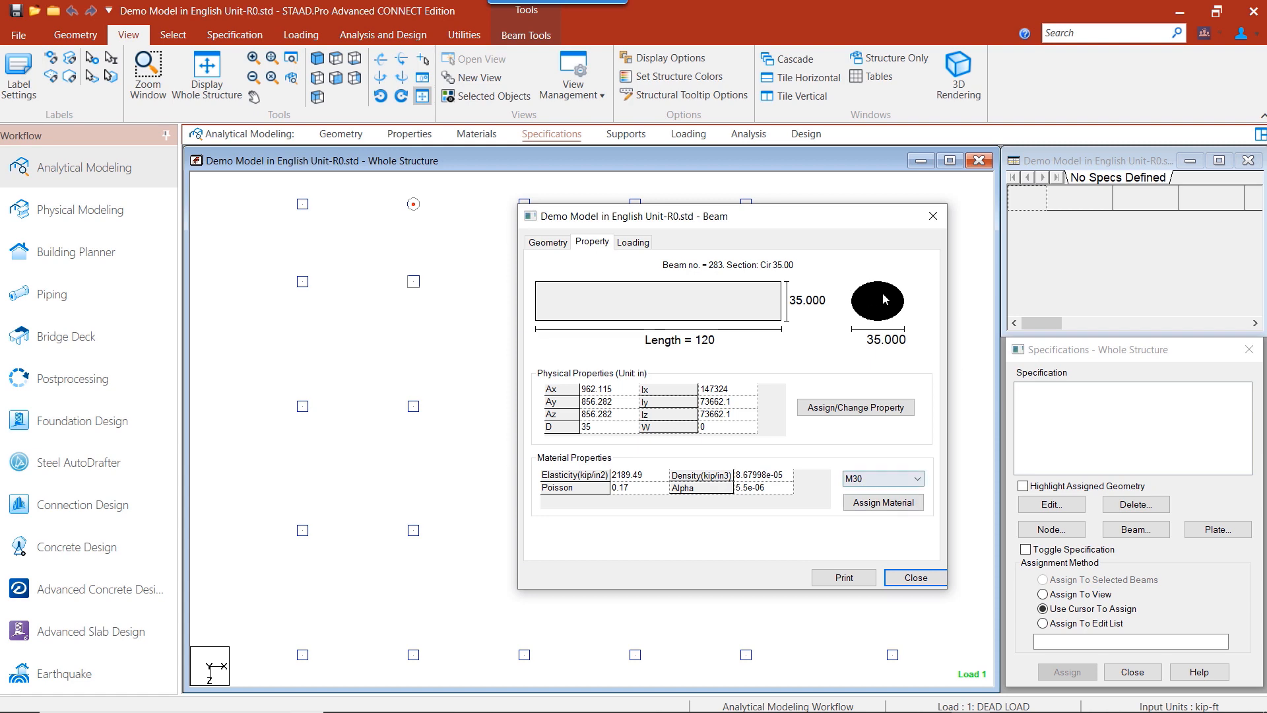
left_click(933, 218)
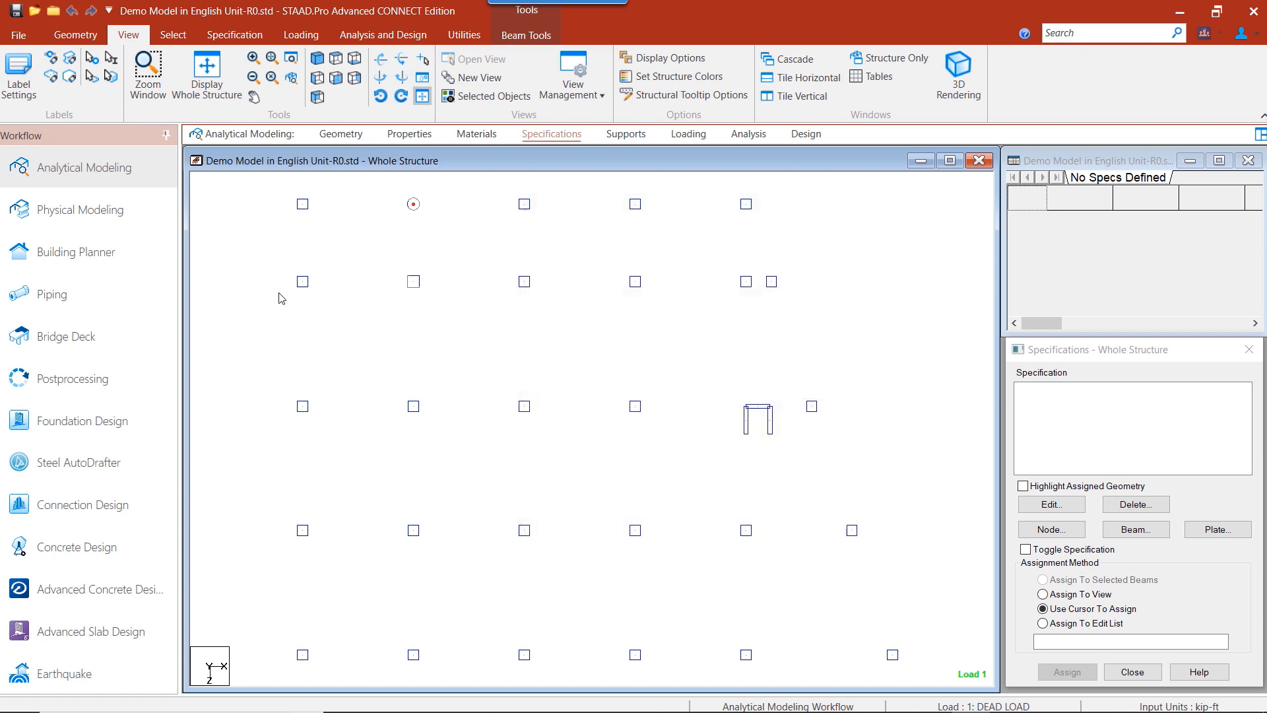
double_click(414, 283)
left_click(495, 214)
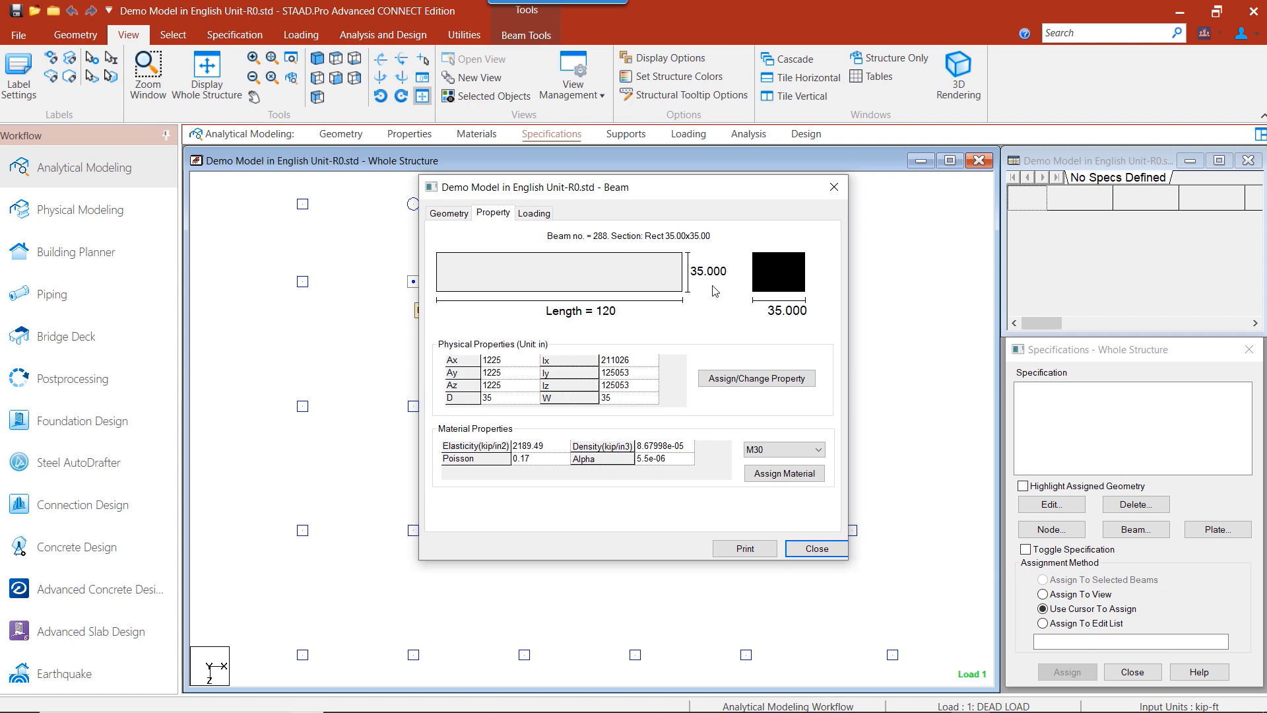
left_click(832, 188)
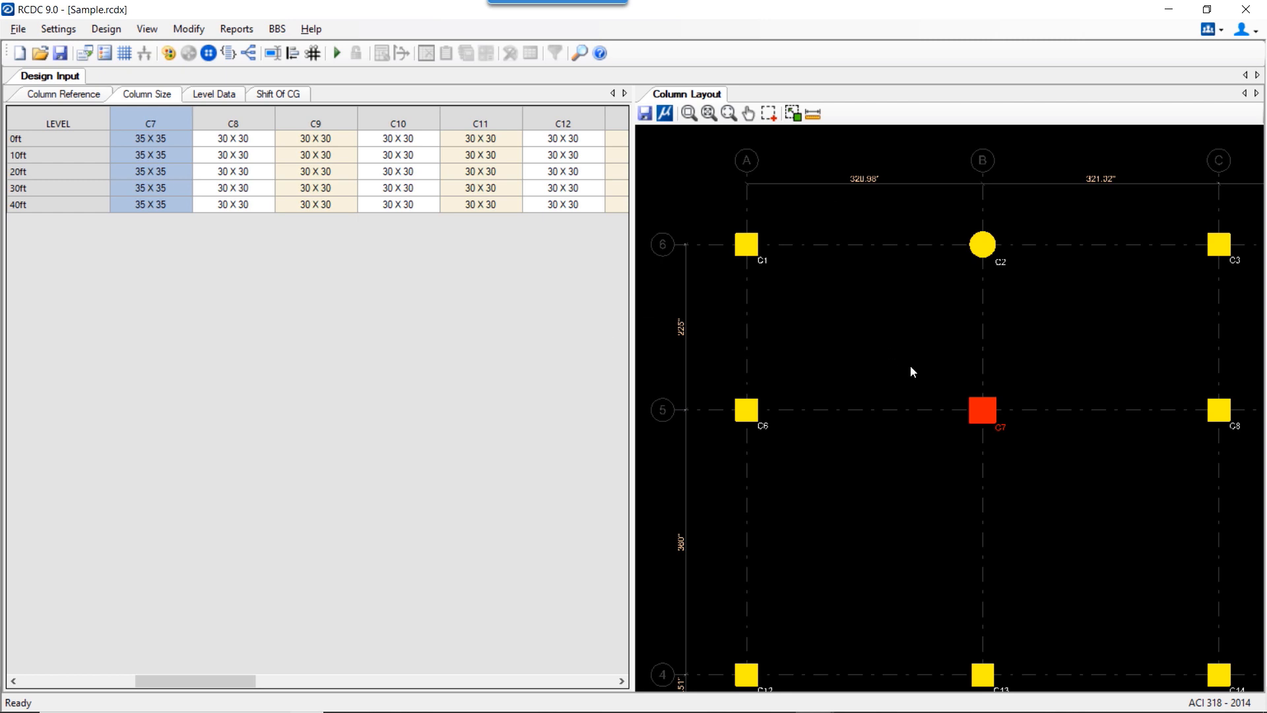
Step: In the level data, set the 0ft level's column concrete grade to C5.5 and steel grade to Fy75
scroll(890, 361, "down", 2)
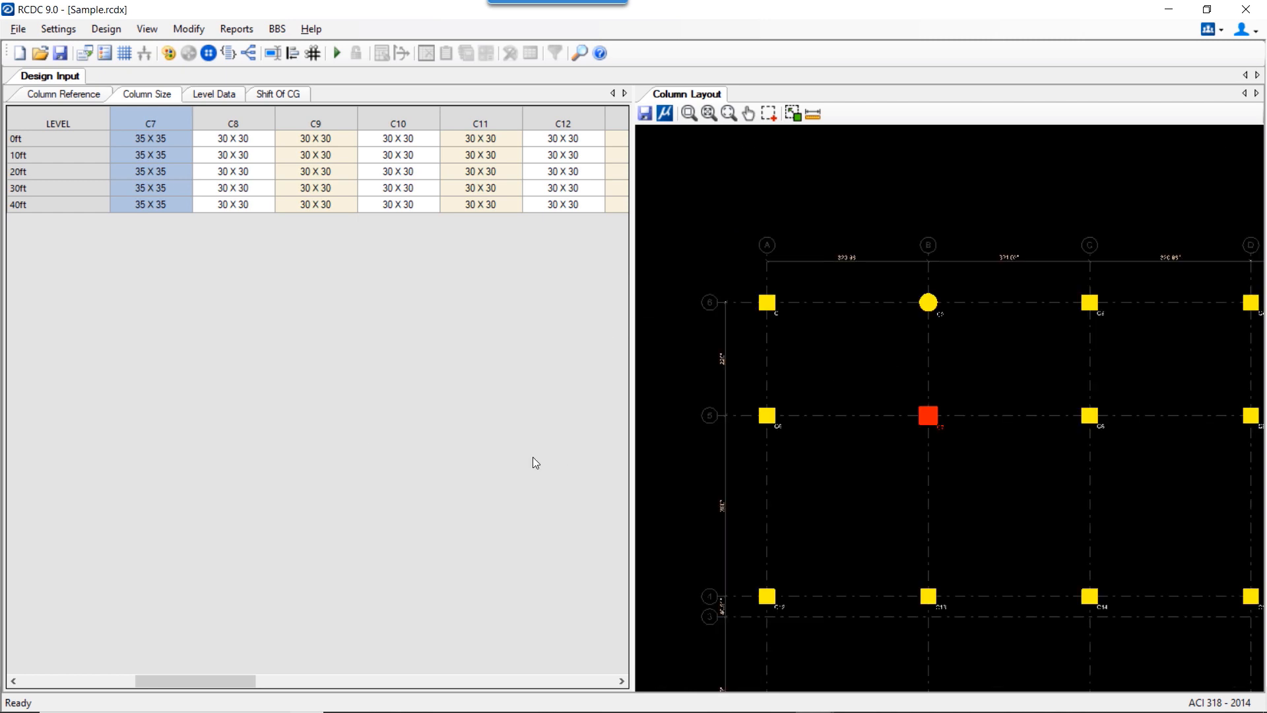
left_click(215, 93)
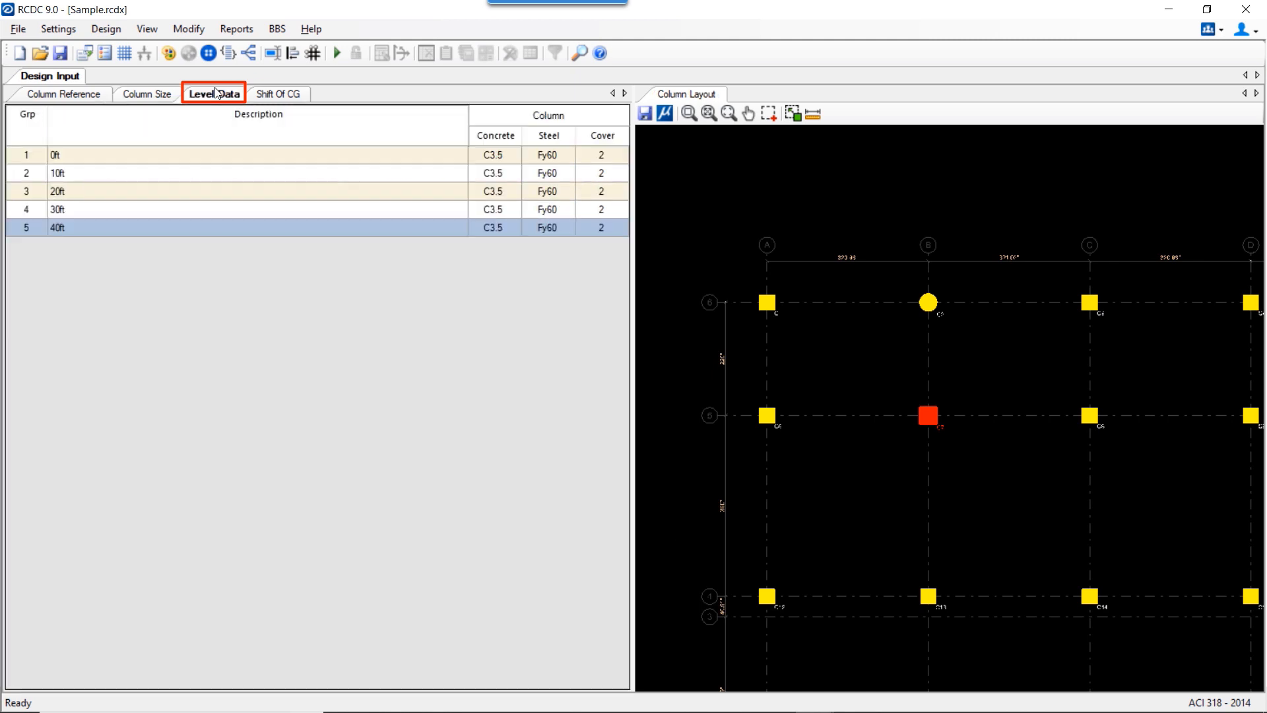
left_click(516, 160)
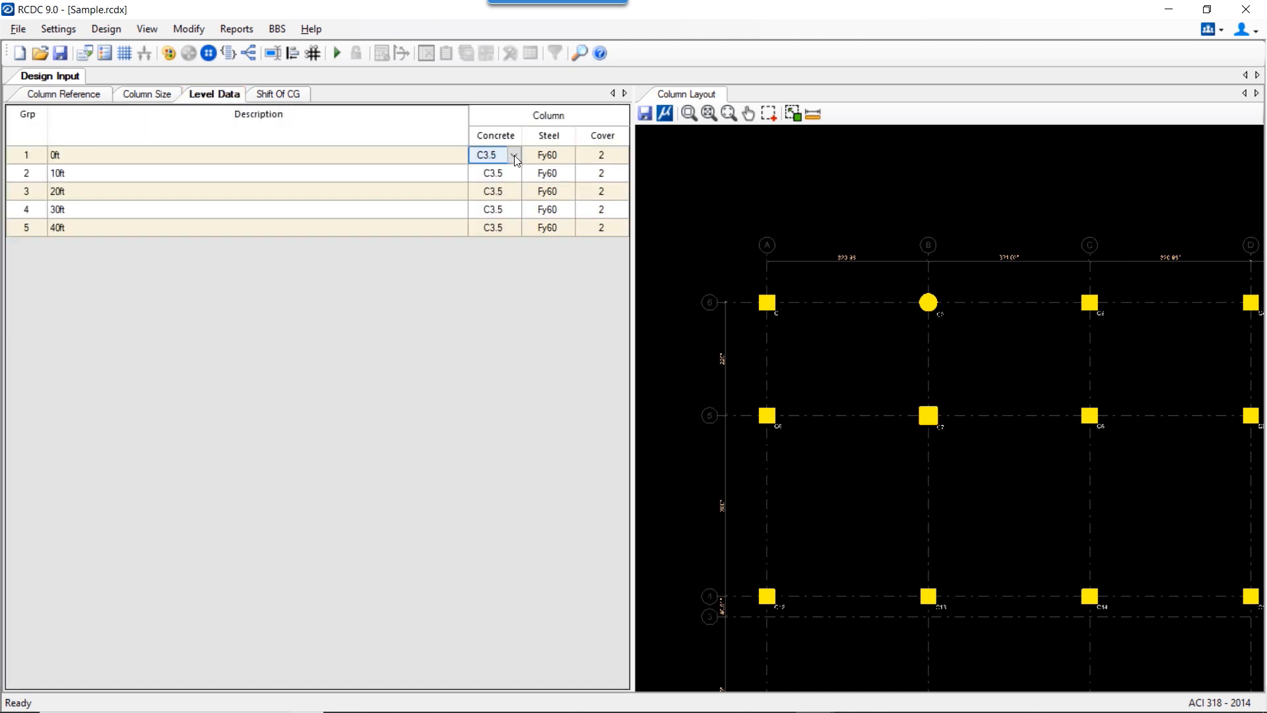
left_click(514, 156)
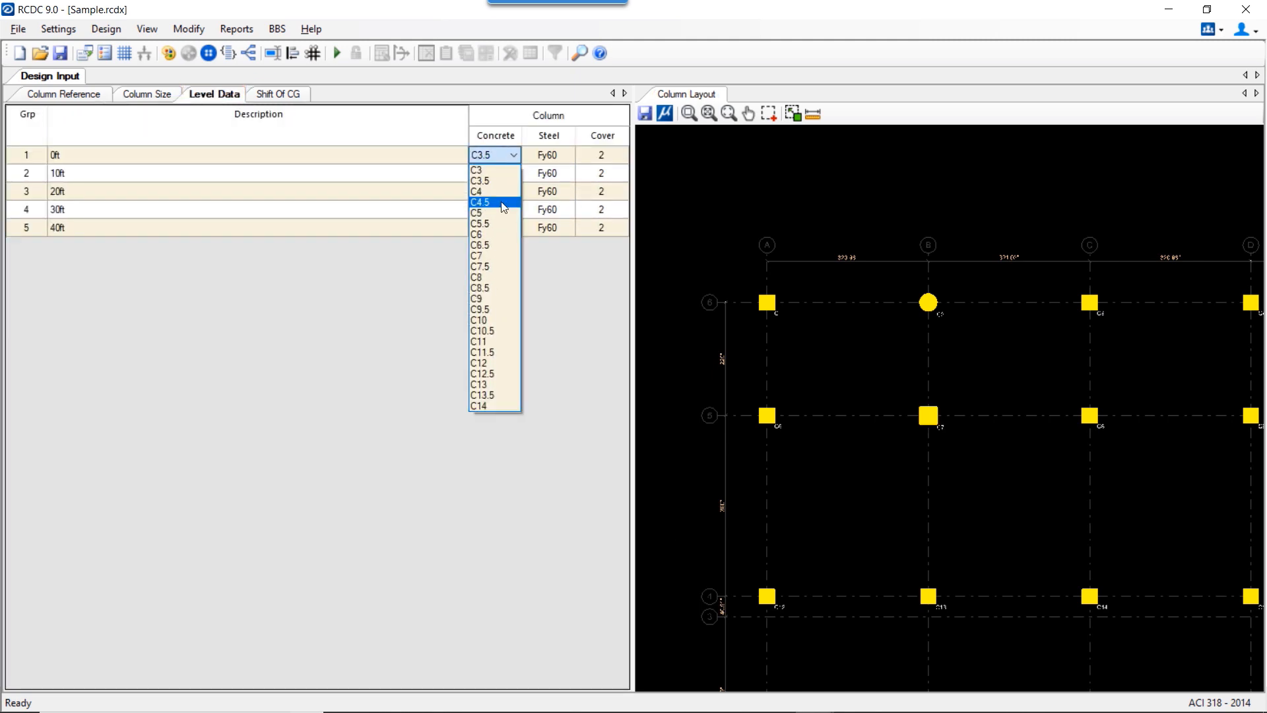
left_click(502, 225)
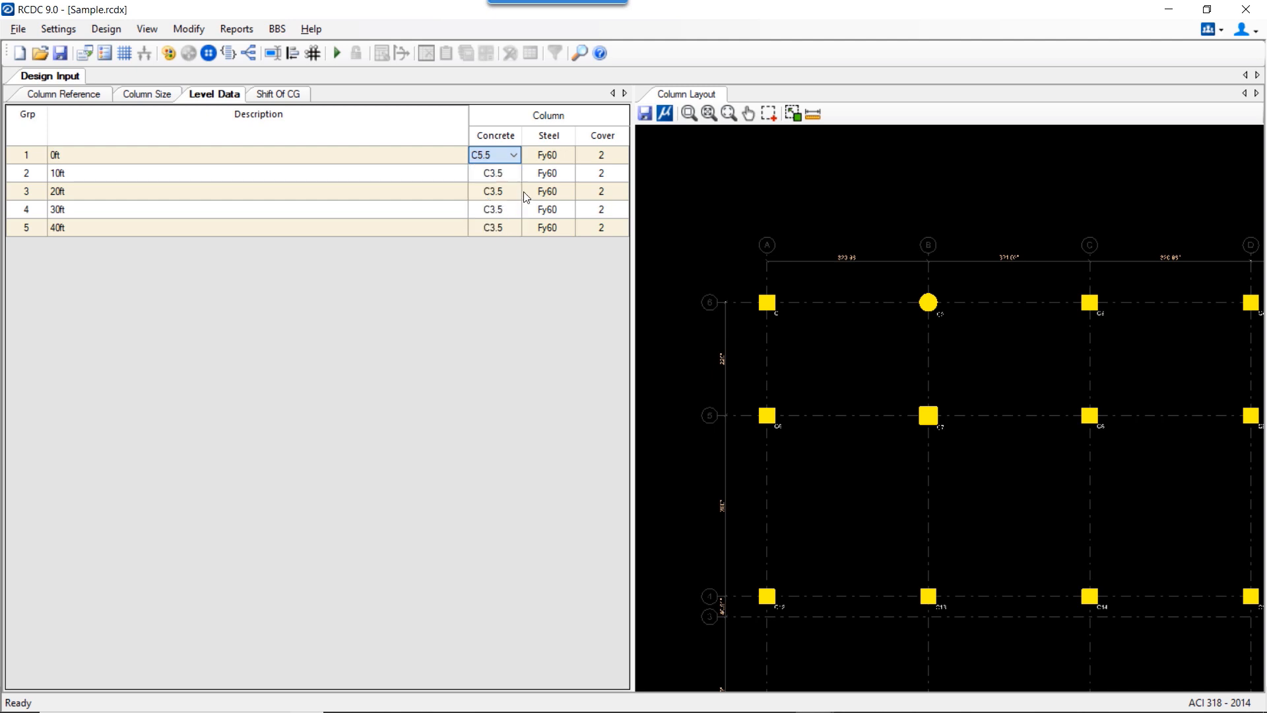
left_click(569, 153)
left_click(567, 155)
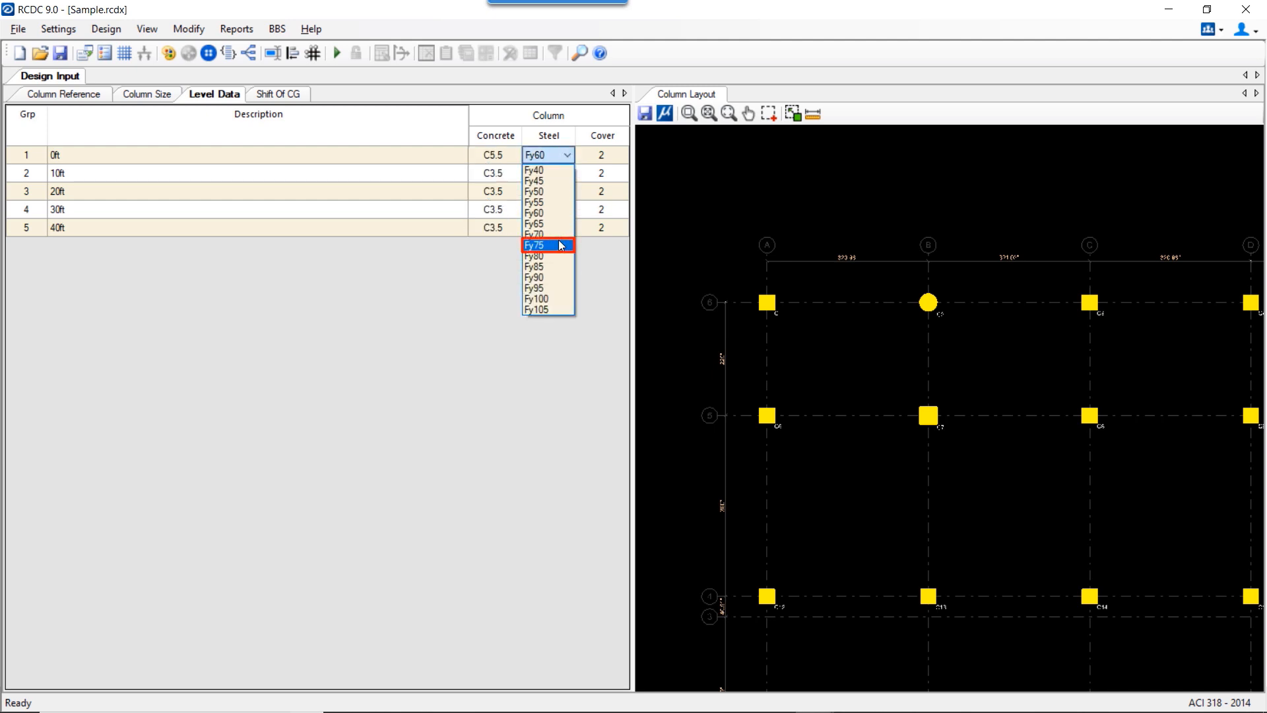
left_click(560, 246)
Step: Copy the 0ft level's column concrete and steel grades to the 10ft, 20ft, 30ft and 40ft levels
right_click(532, 163)
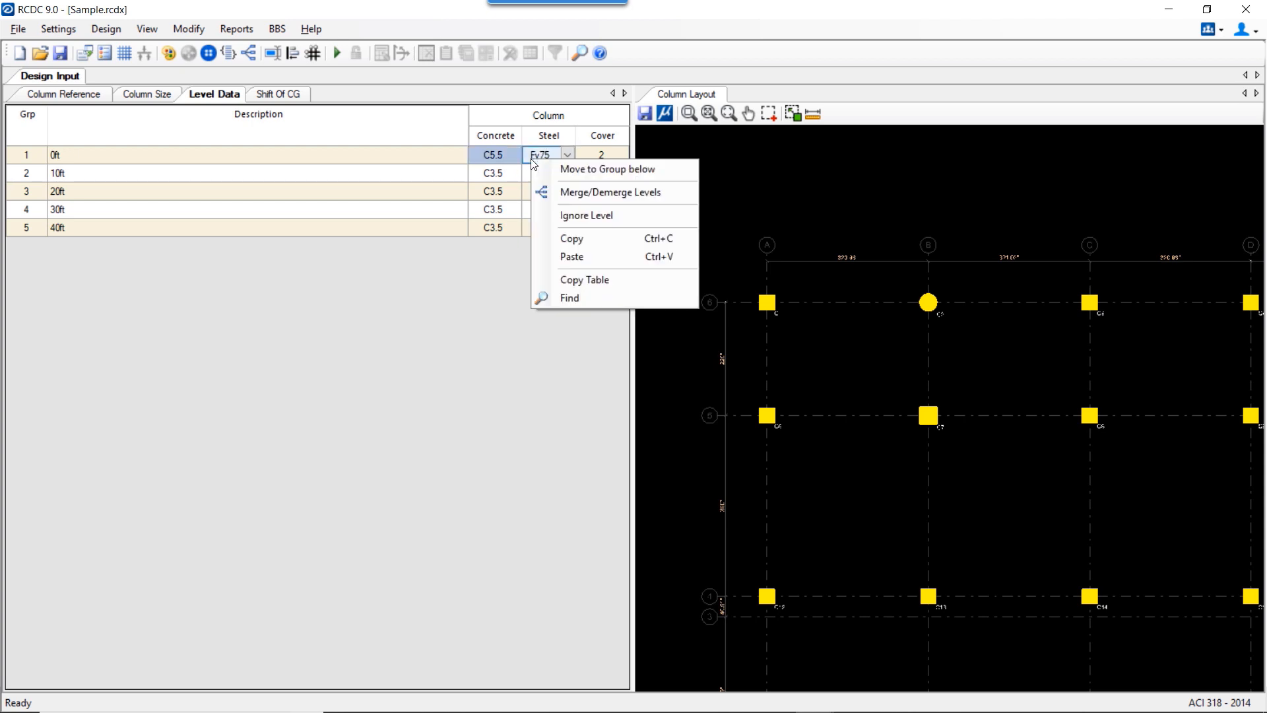
left_click(571, 238)
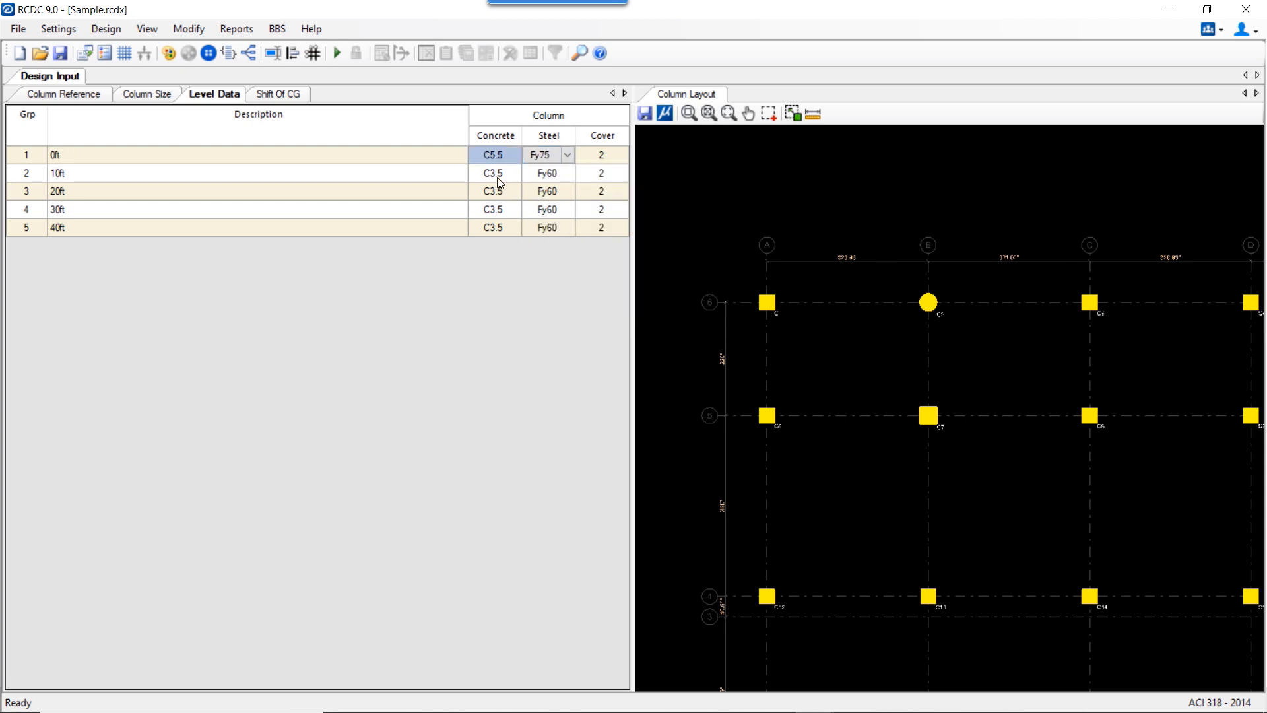
left_click(541, 173)
left_click(545, 225, "shift")
right_click(544, 193)
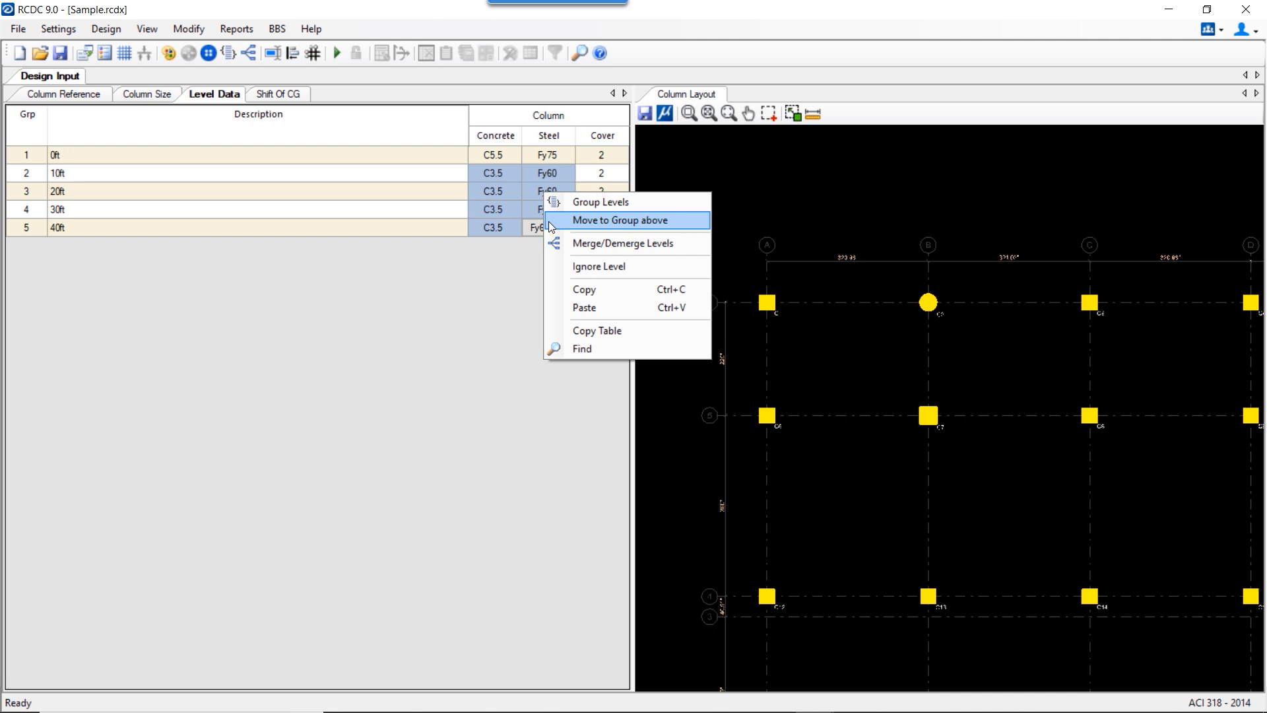
left_click(576, 306)
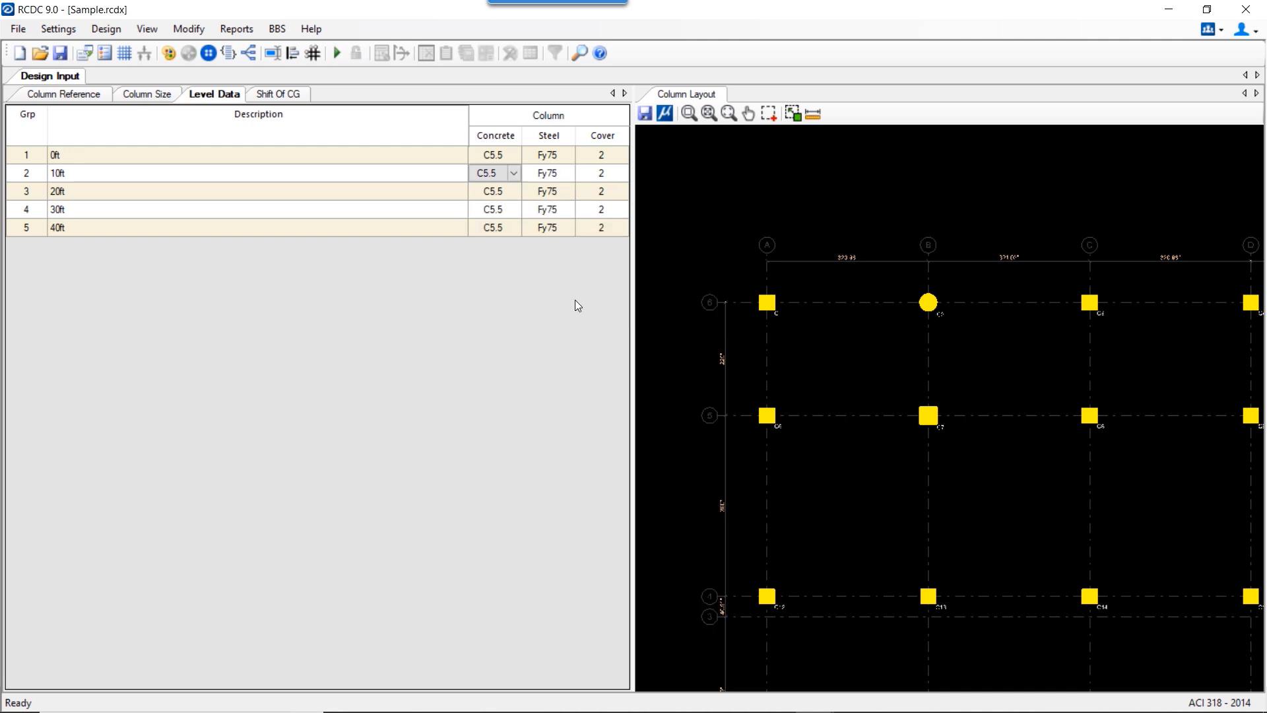
left_click(608, 160)
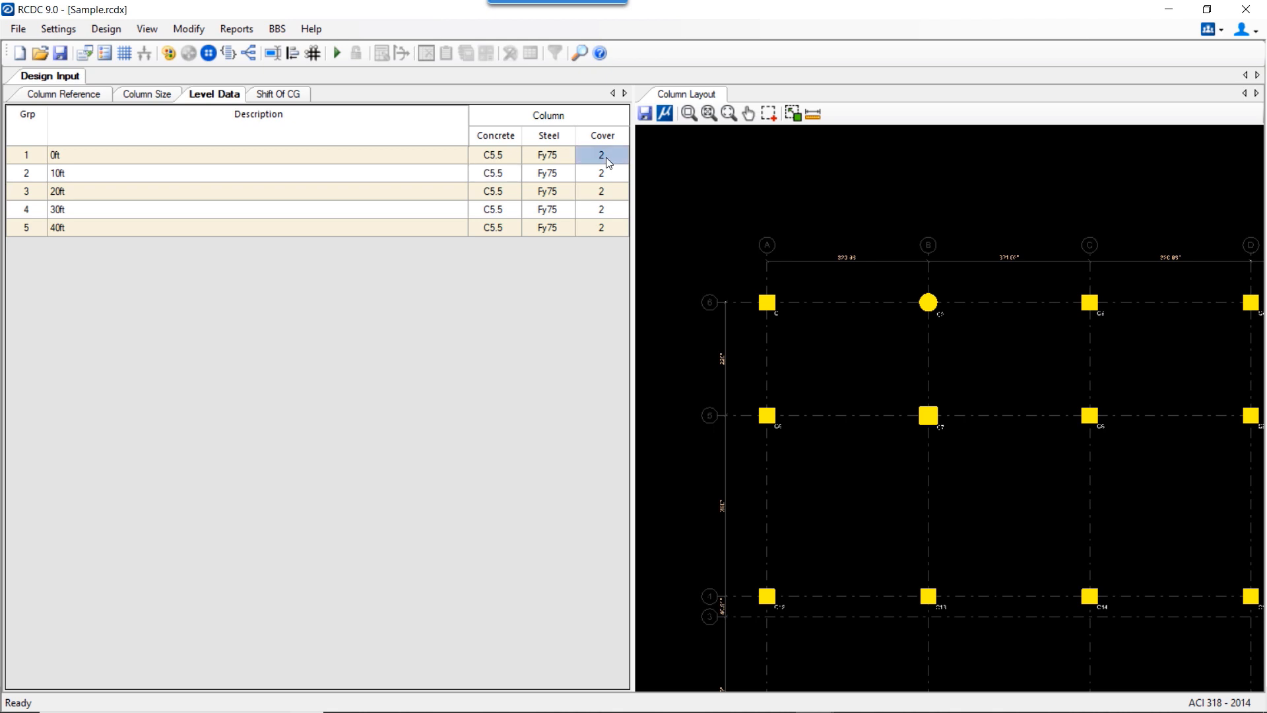
Step: Enable Ductile Design with the Special option in the design settings
left_click(59, 31)
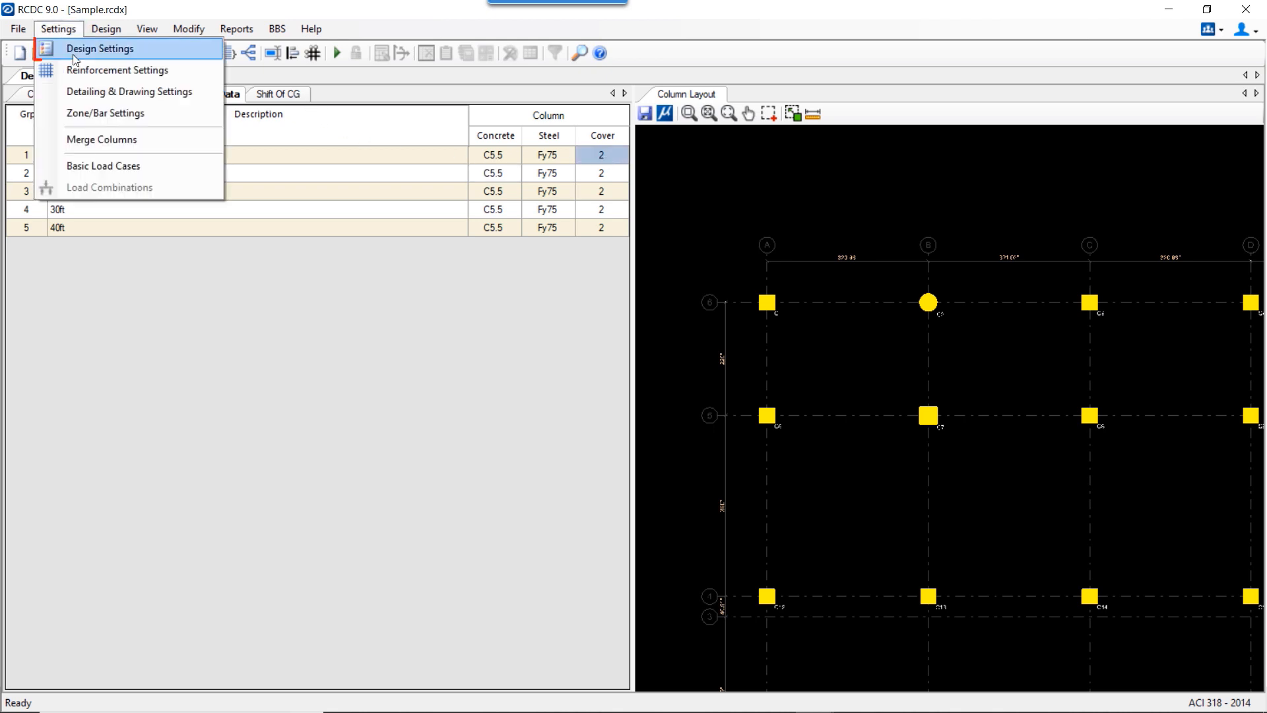
left_click(74, 54)
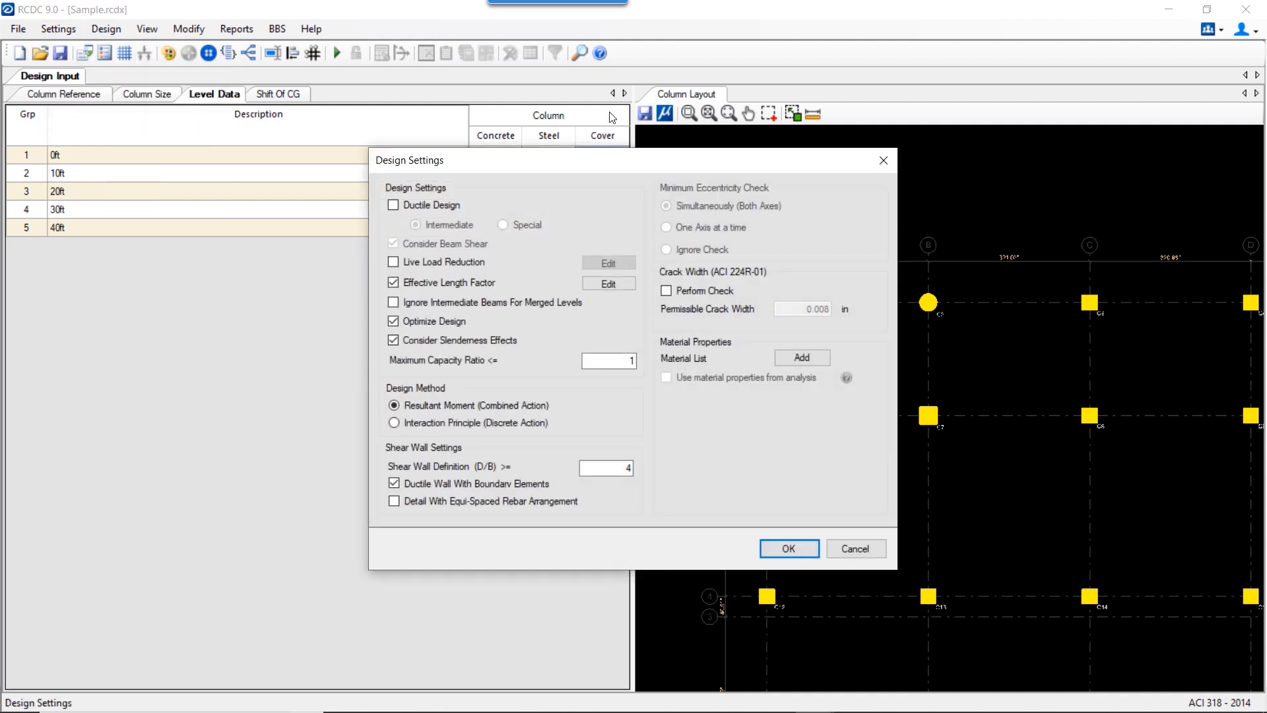
left_click_drag(473, 169, 489, 160)
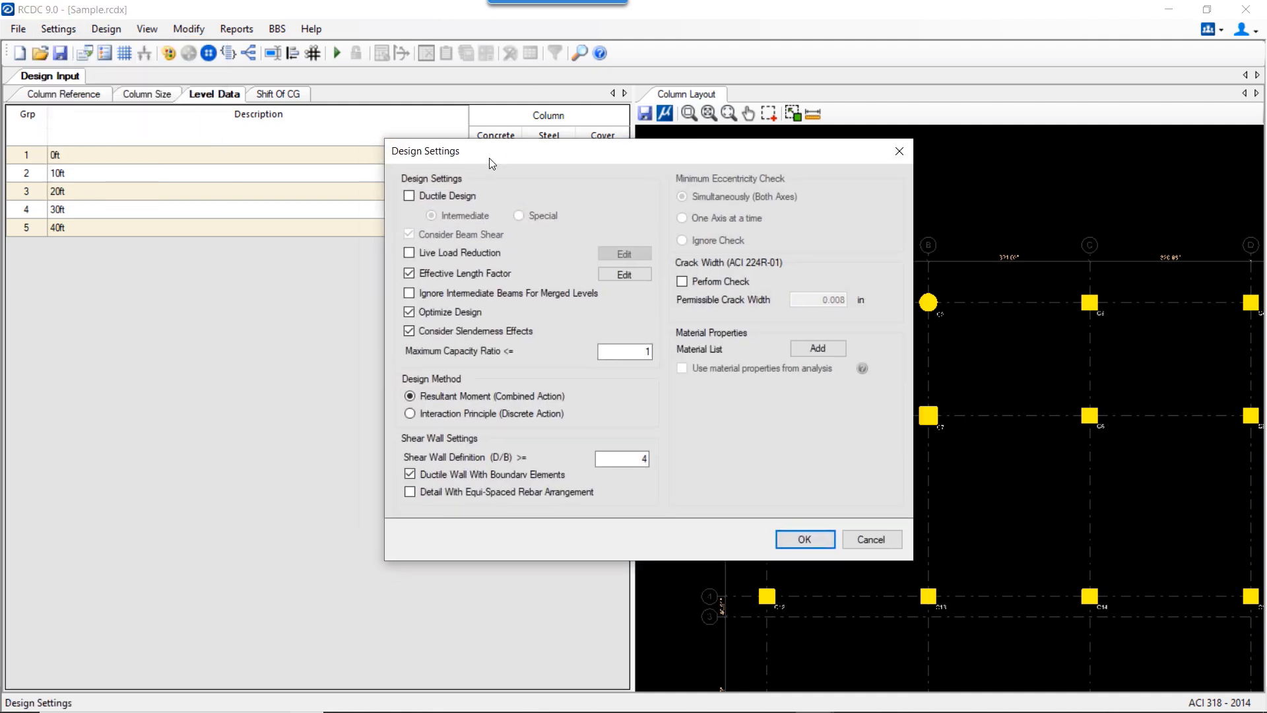
left_click(470, 196)
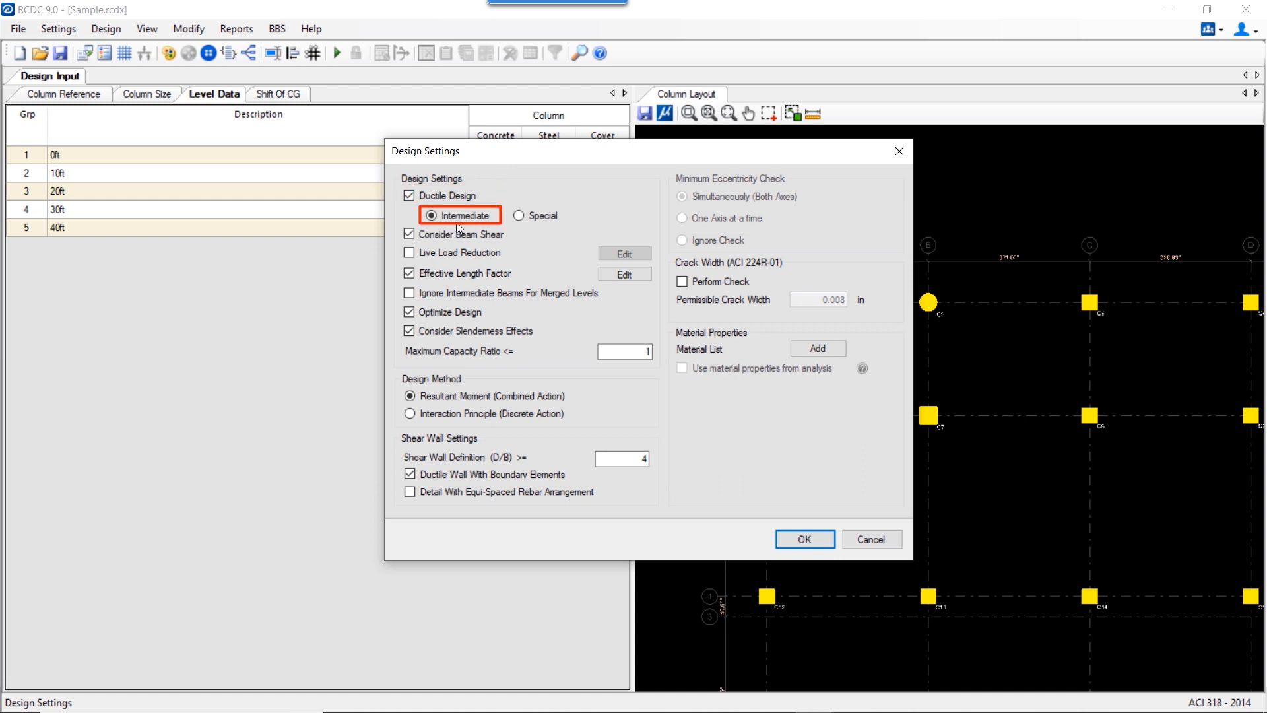
left_click(551, 215)
left_click(806, 535)
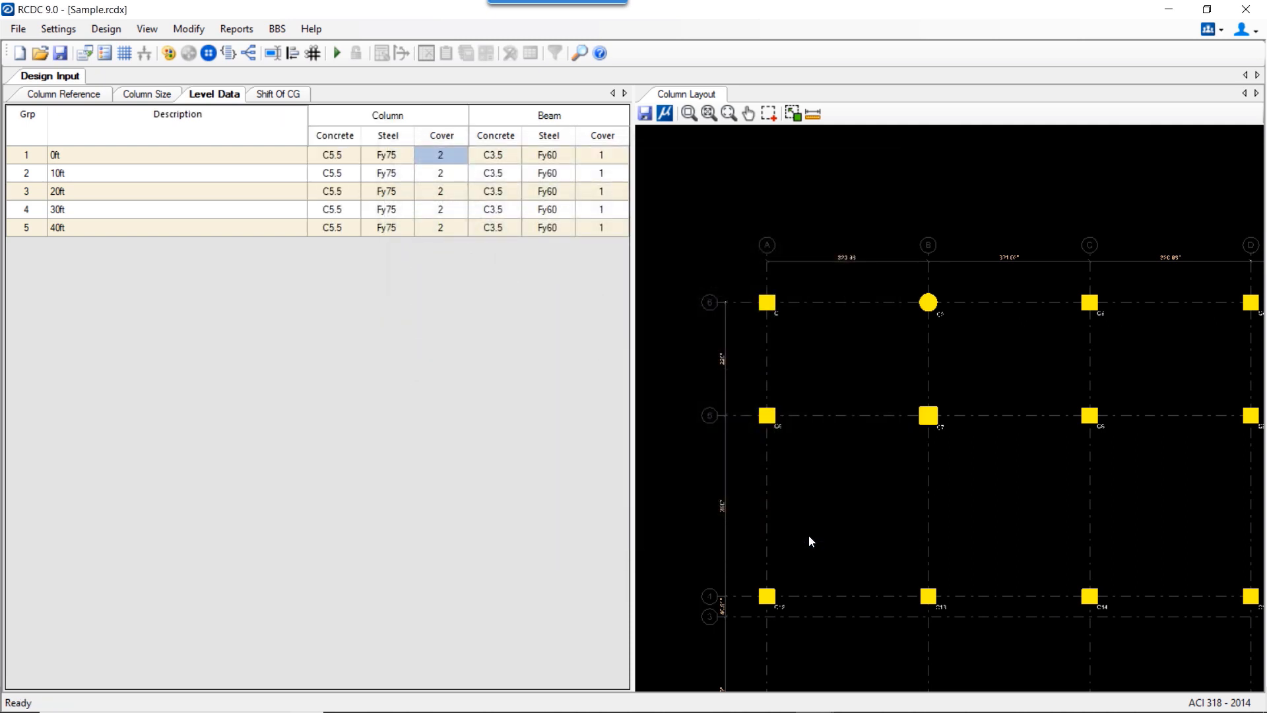
Step: Review the reinforcement settings, including the available minimum and maximum column rebar sizes, and accept them
left_click(66, 28)
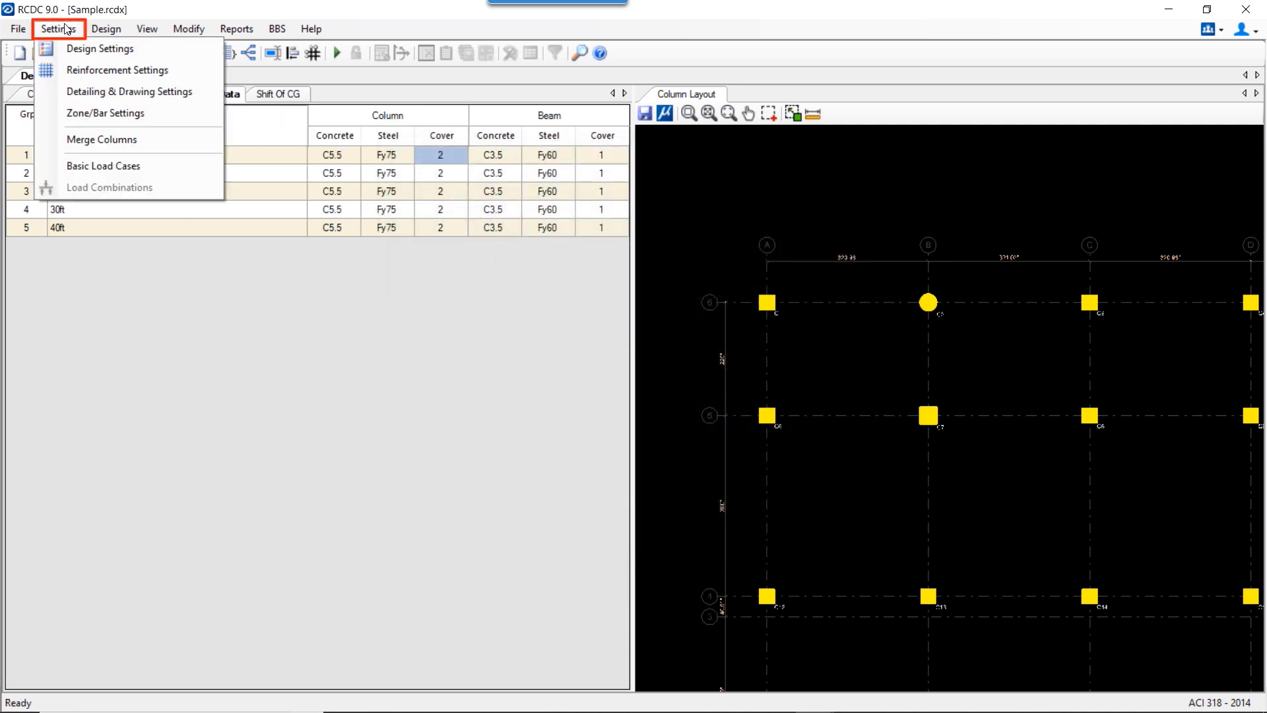
left_click(79, 68)
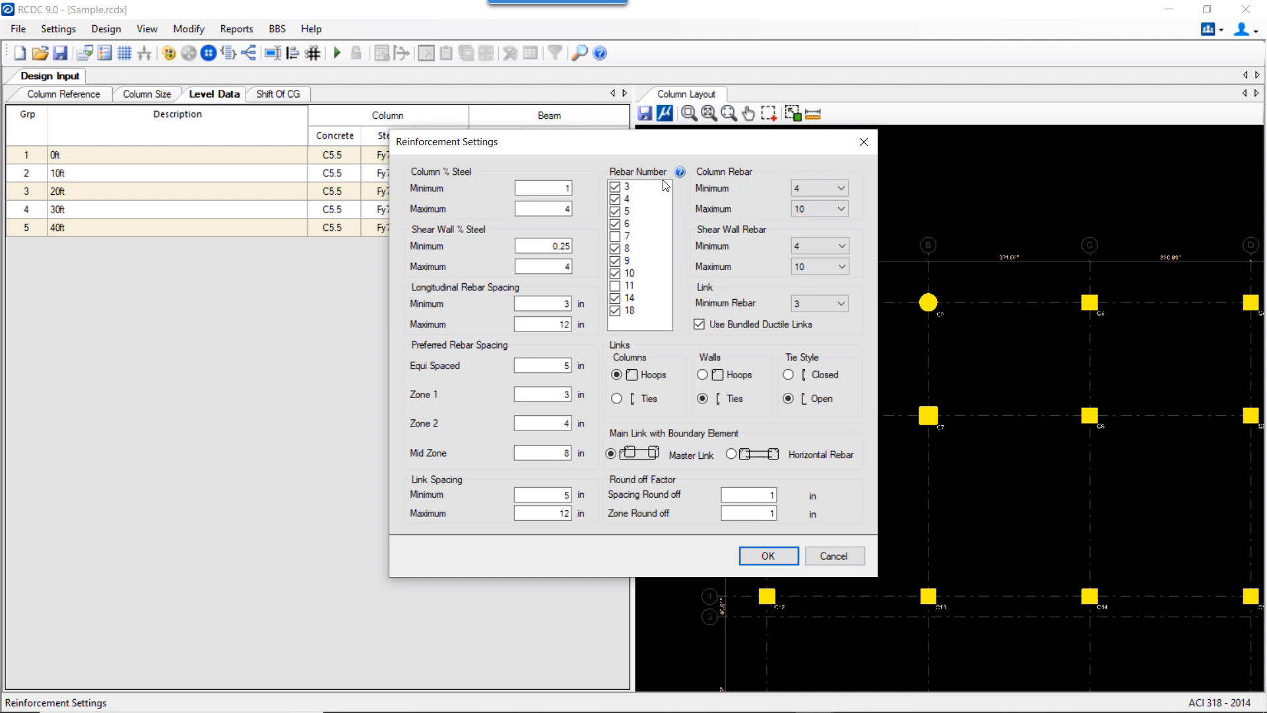
left_click(840, 190)
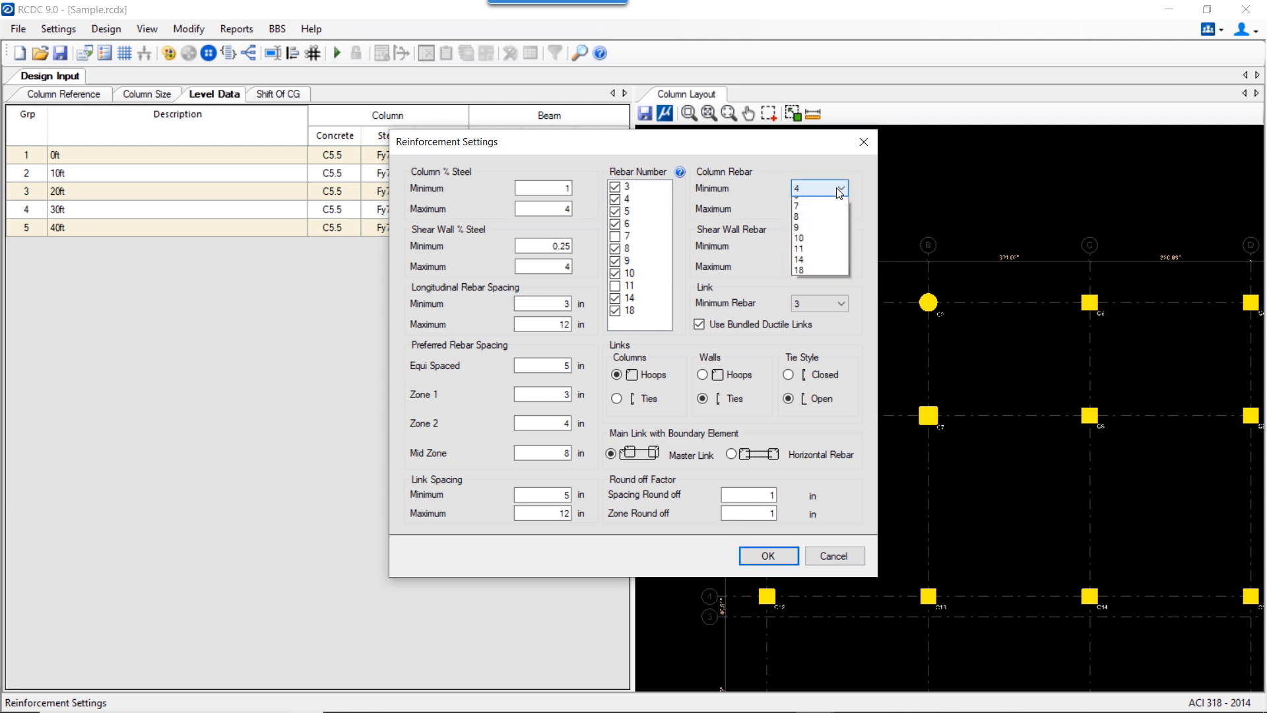
left_click(839, 190)
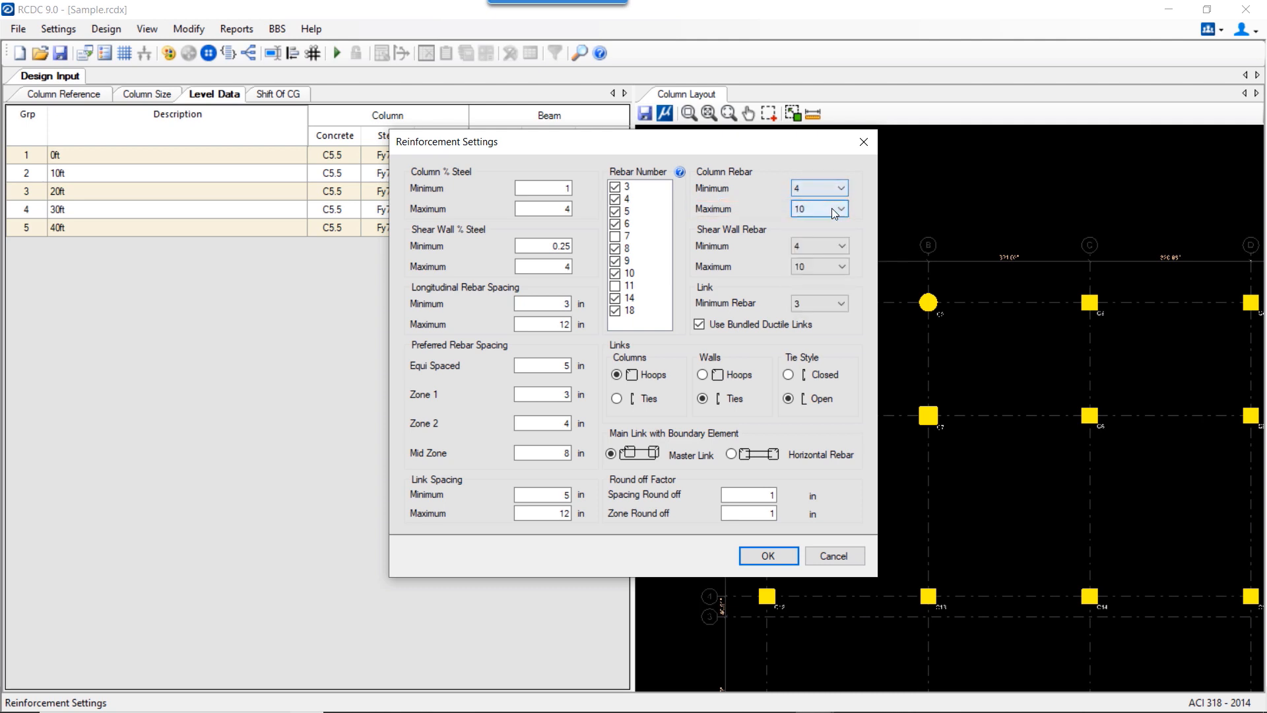
left_click(836, 211)
left_click(836, 211)
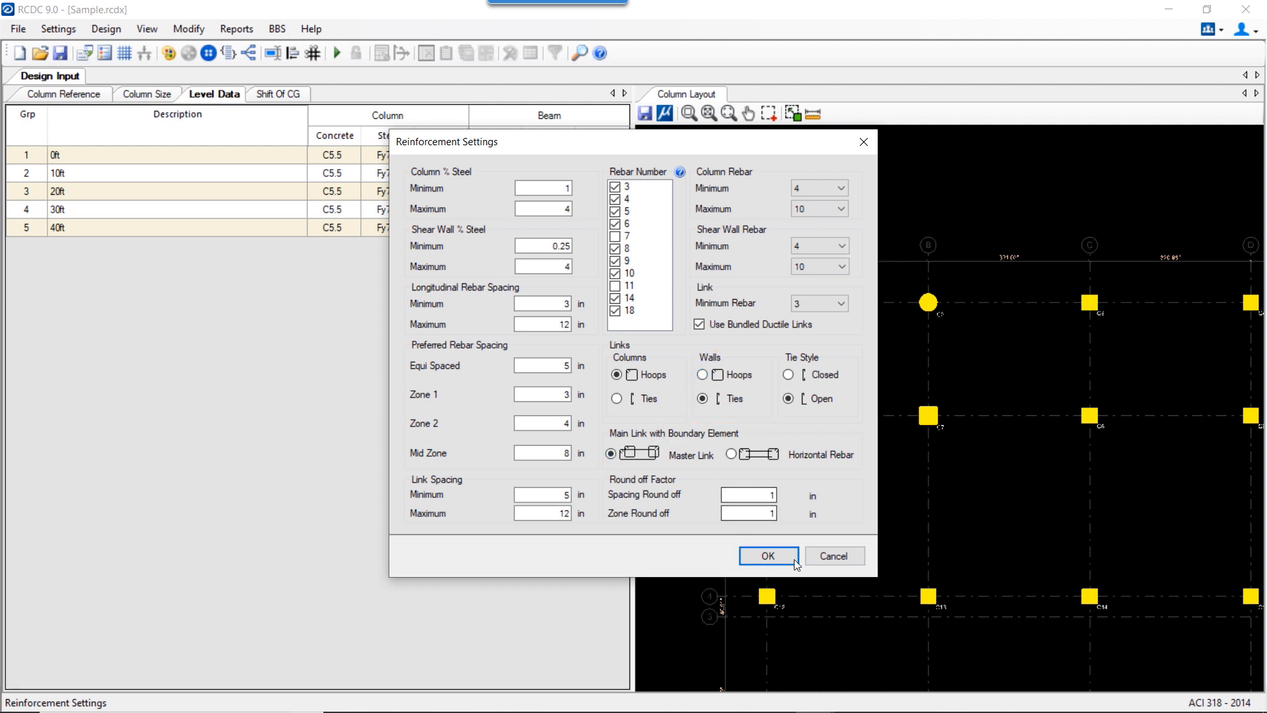
left_click(769, 556)
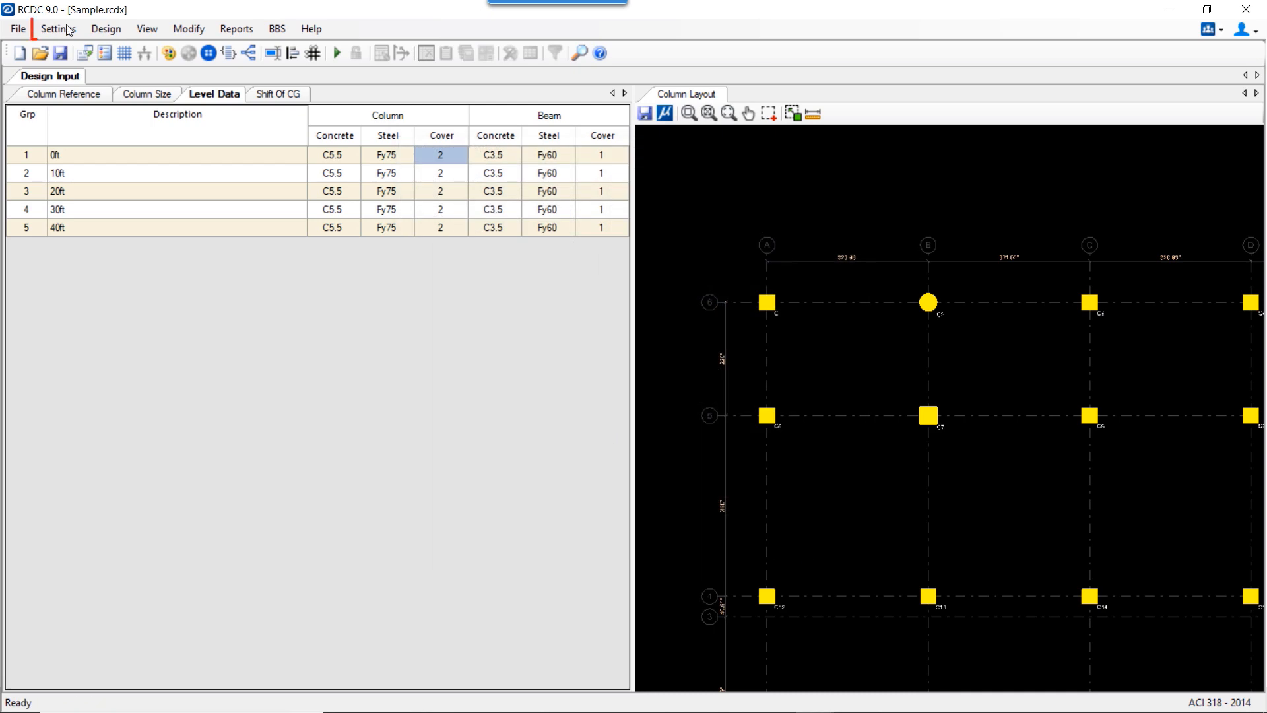
Step: In the detailing and drawing settings, set the splice type to Mechanical Coupler and its location to At Mid Height
left_click(73, 32)
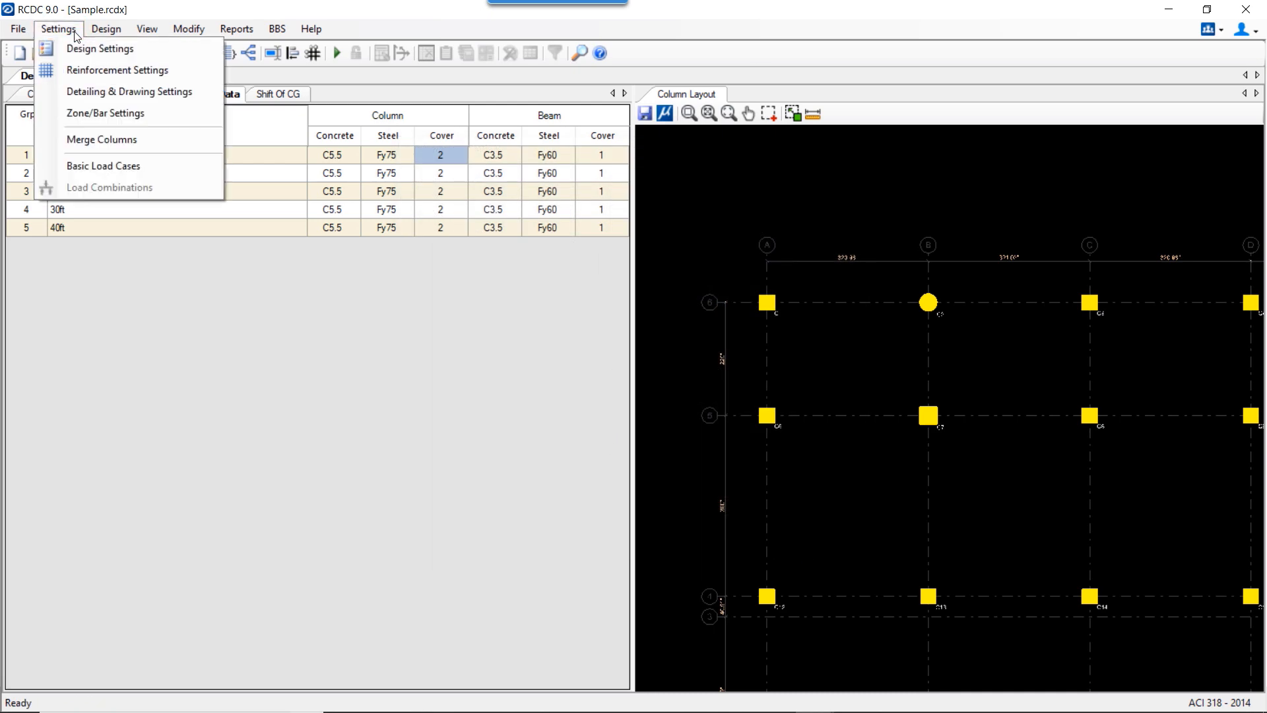
left_click(93, 91)
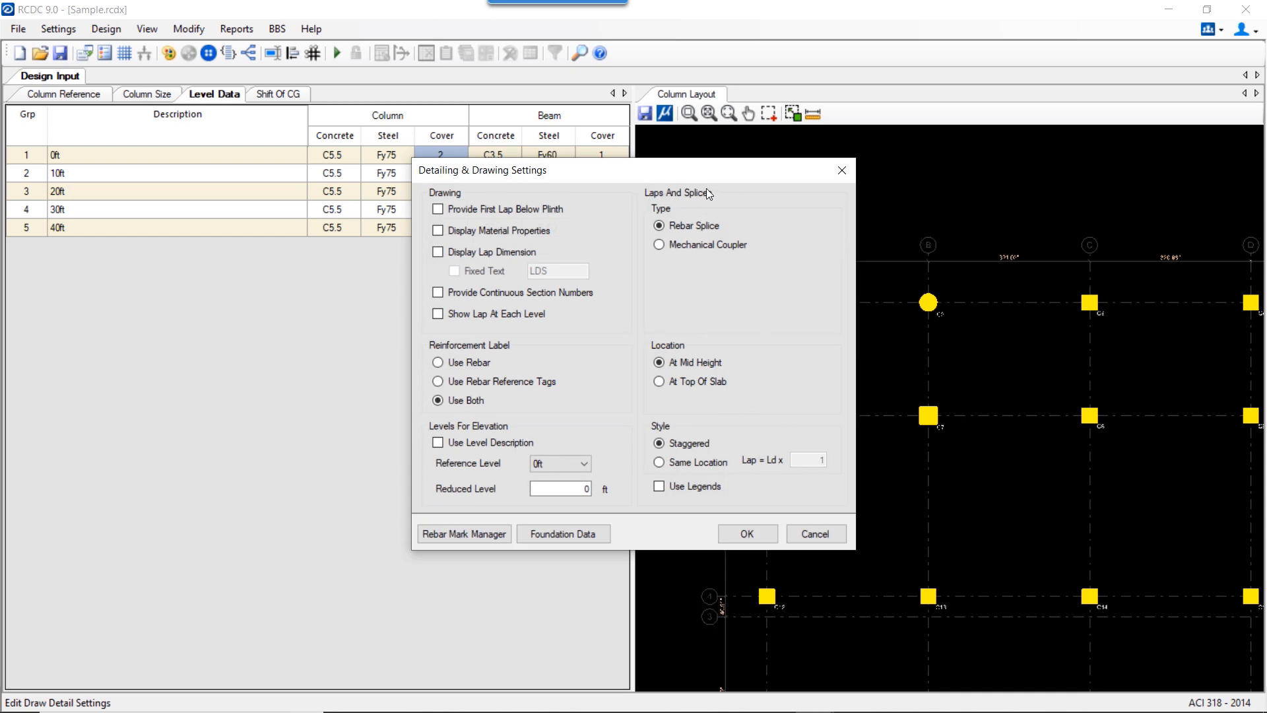
left_click(706, 245)
left_click(698, 363)
left_click(747, 533)
Step: In the basic load cases, assign Dead Load to LOAD 1: DEAD LOAD and Live Load to LOAD 2: LIVE LOAD
left_click(58, 28)
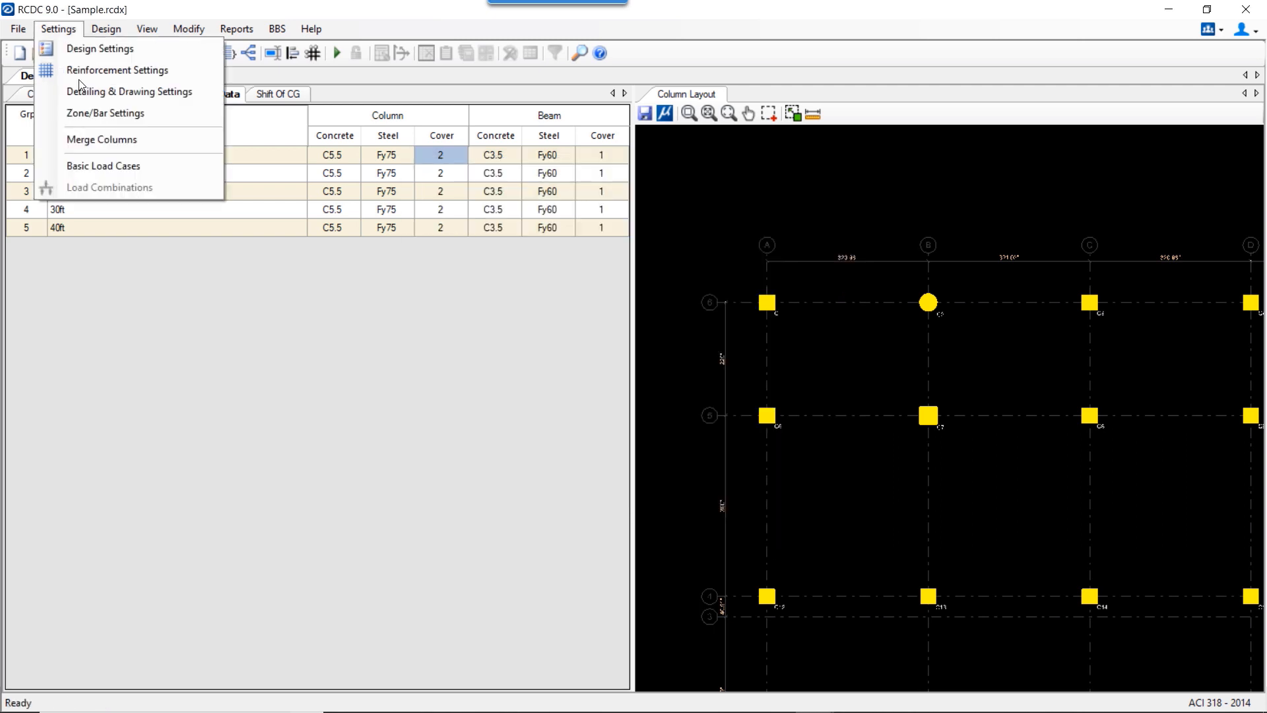
left_click(108, 170)
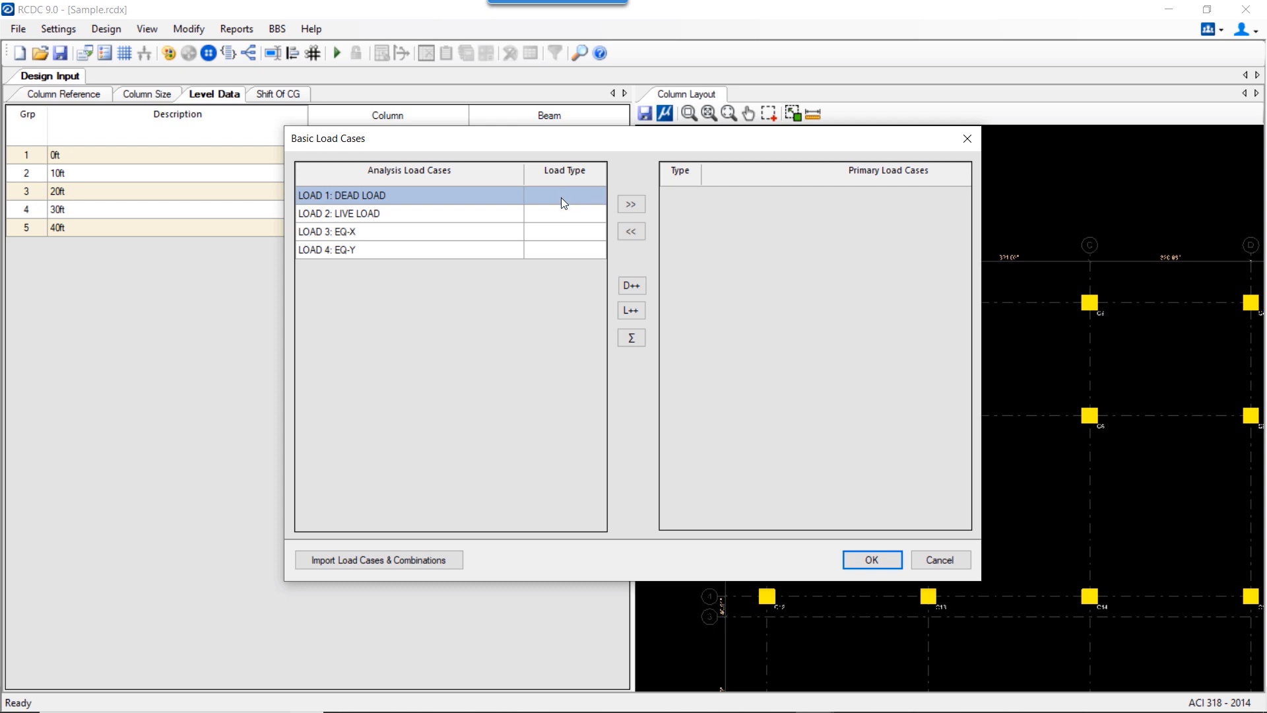
left_click(562, 197)
left_click(599, 197)
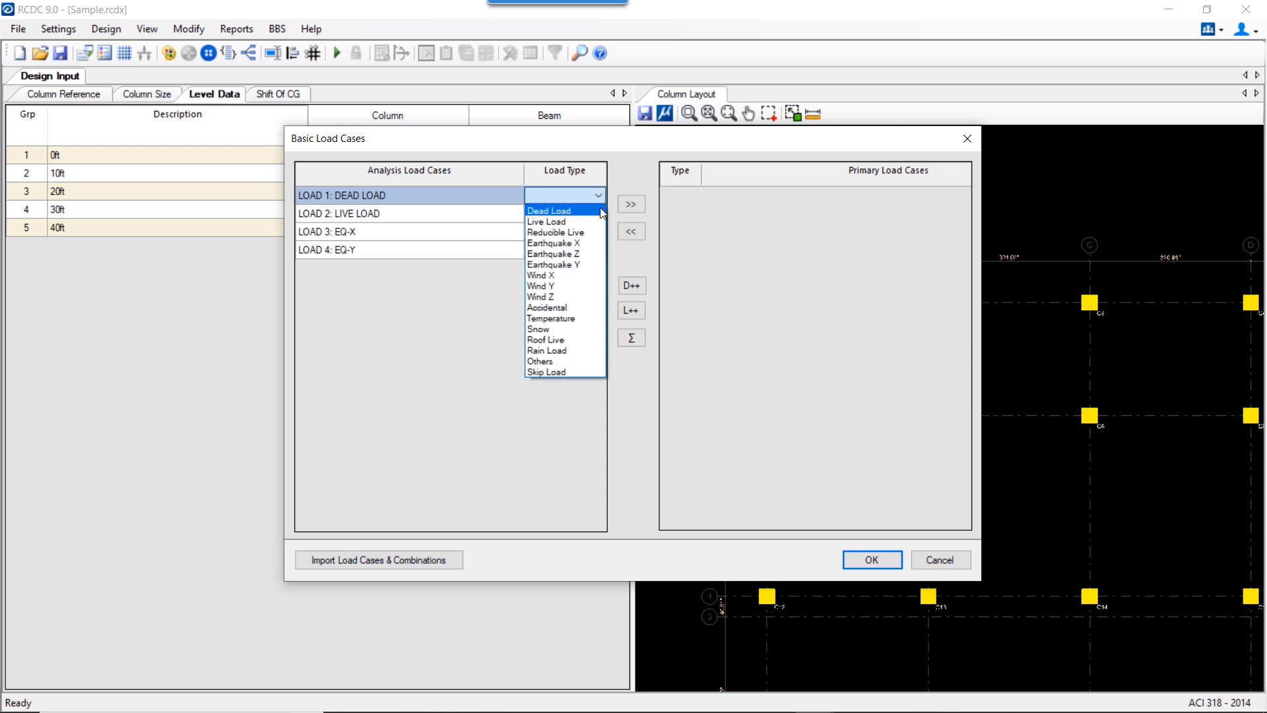
left_click(603, 212)
left_click(579, 214)
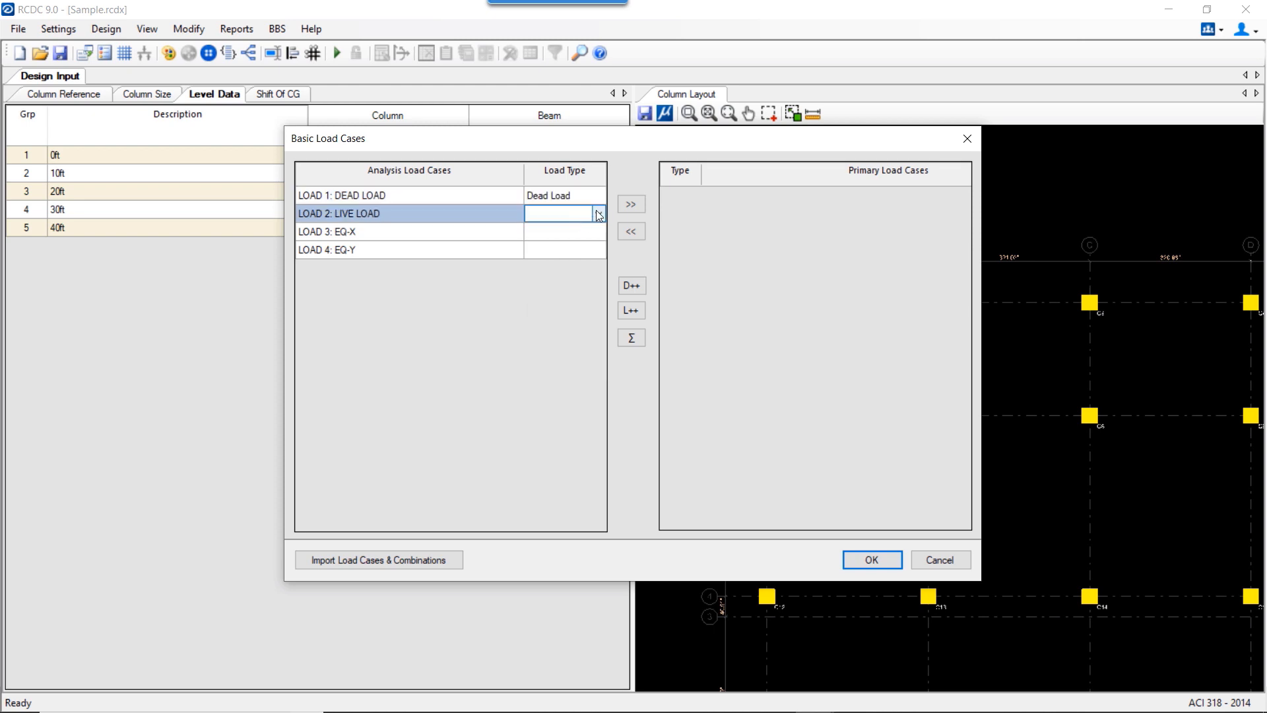
left_click(599, 214)
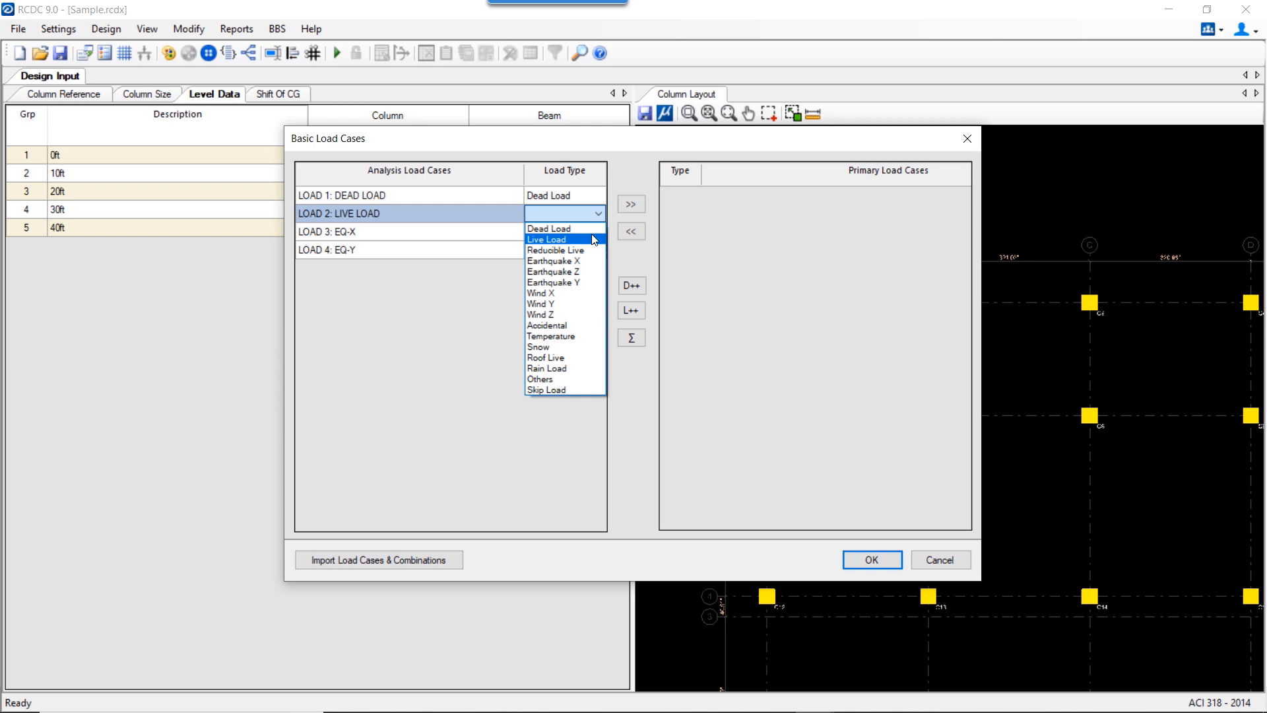
left_click(591, 239)
Step: Assign the load type Earthquake X to LOAD 3: EQ-X and Earthquake Z to LOAD 4: EQ-Y
left_click(581, 232)
left_click(599, 232)
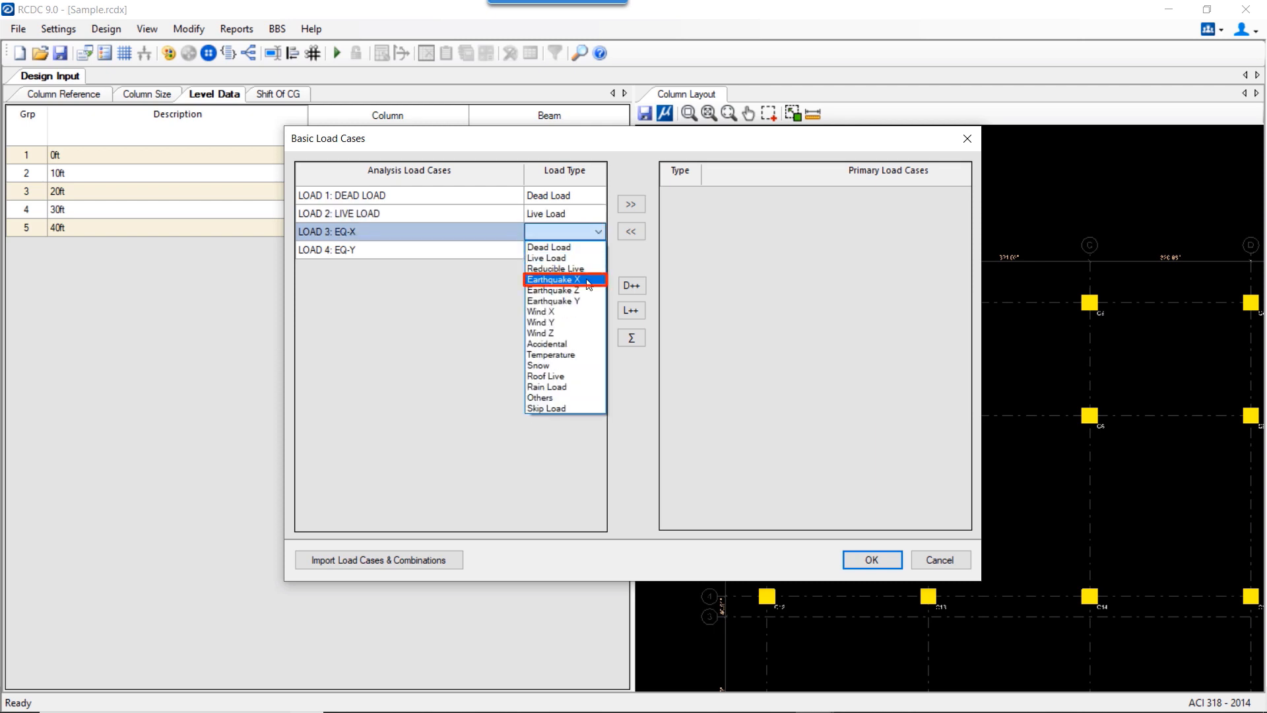
left_click(587, 281)
left_click(603, 251)
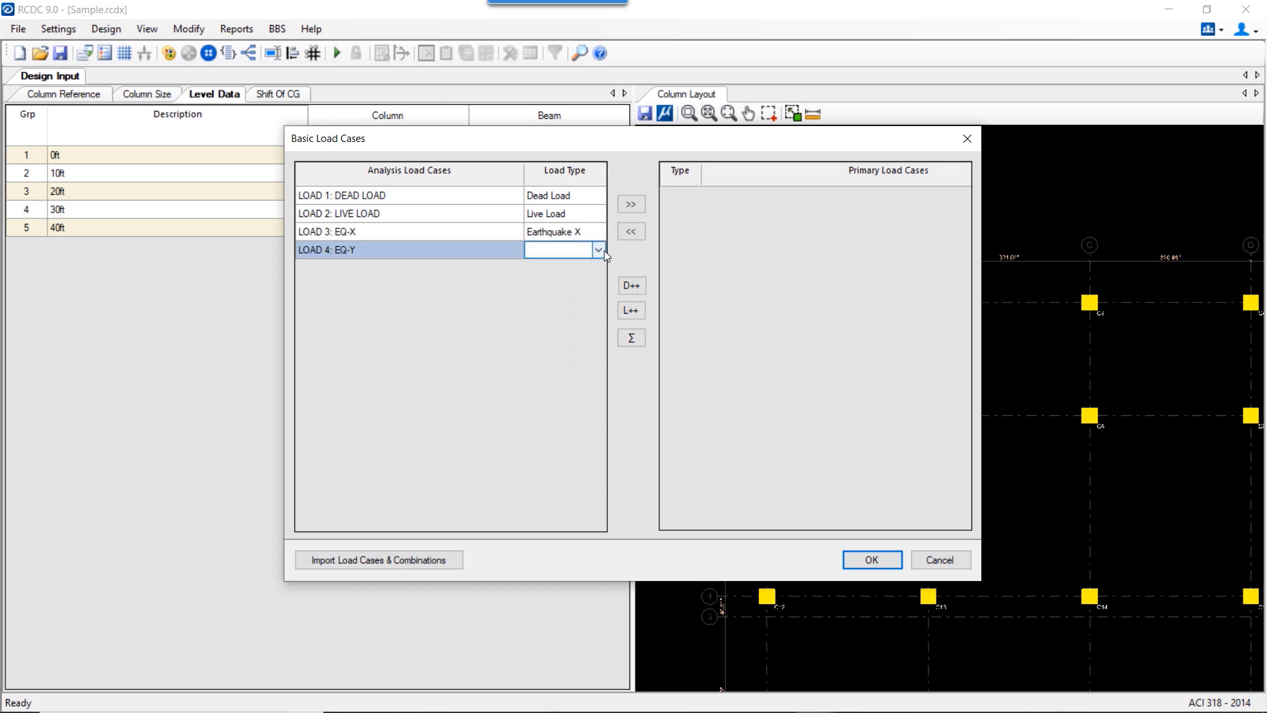
left_click(603, 250)
left_click(579, 311)
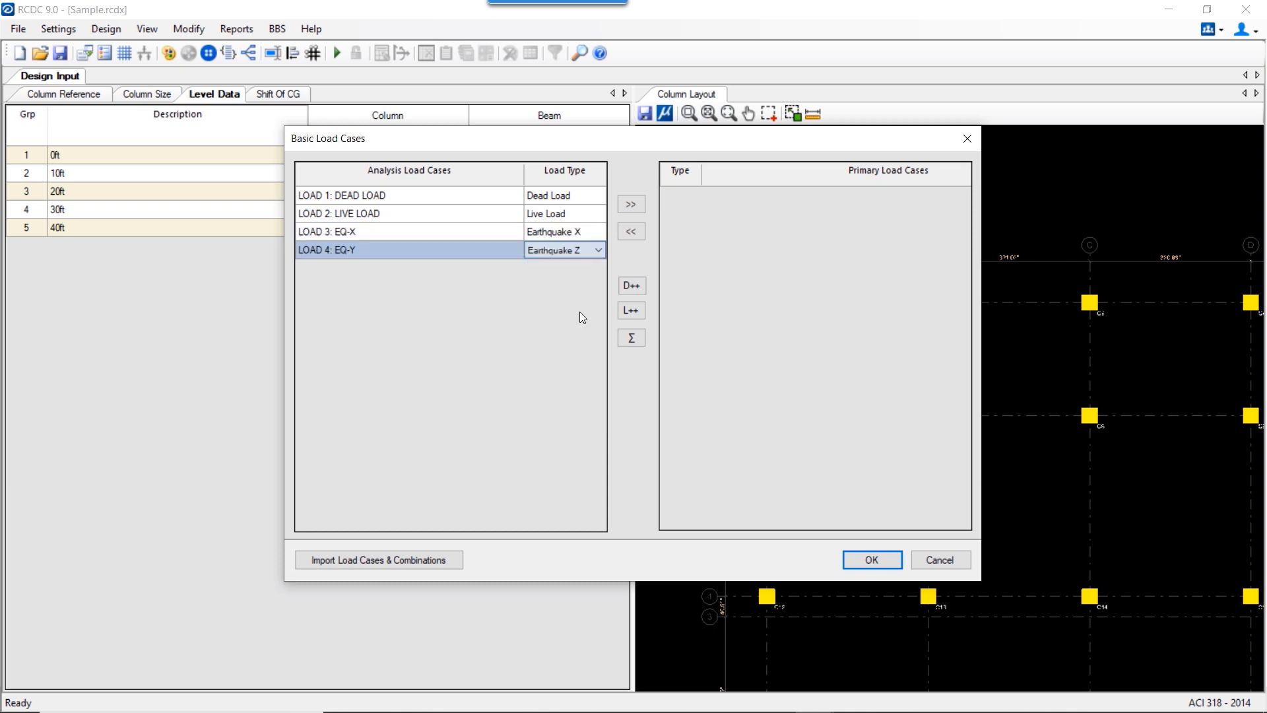
Step: Add all four analysis load cases to the primary load cases and accept them
left_click_drag(572, 198, 573, 254)
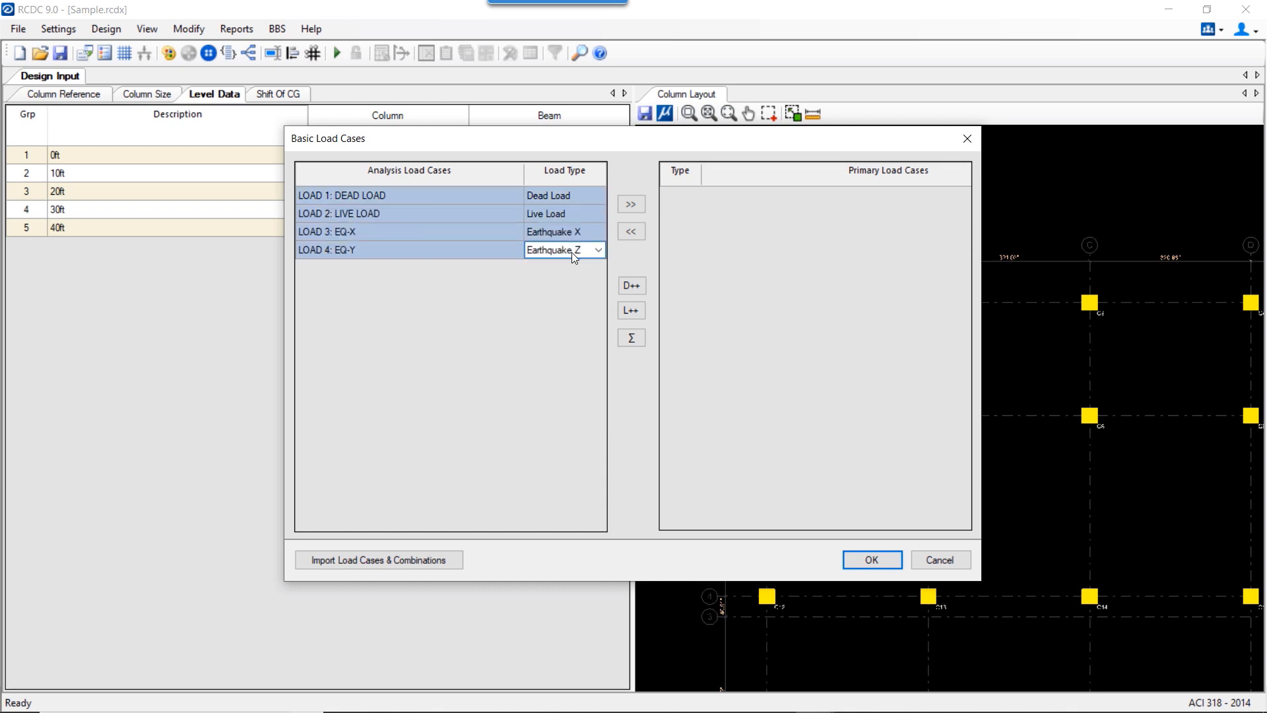
left_click(631, 204)
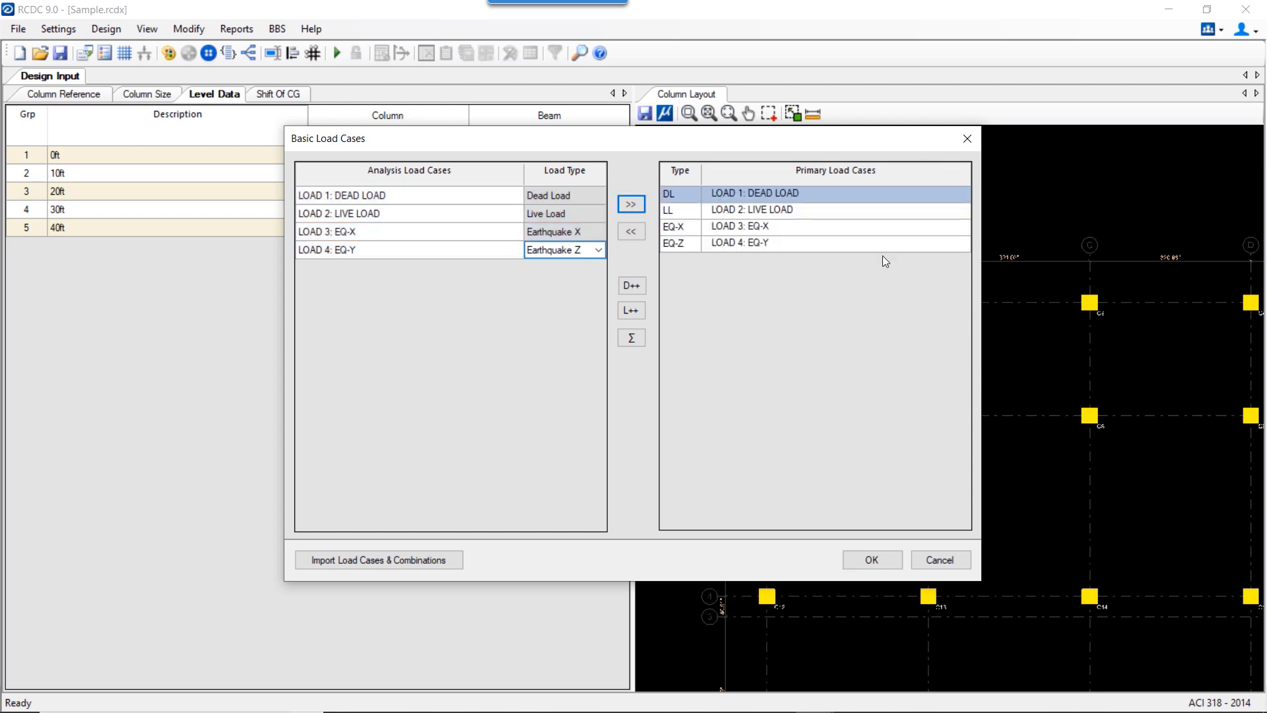
left_click(871, 559)
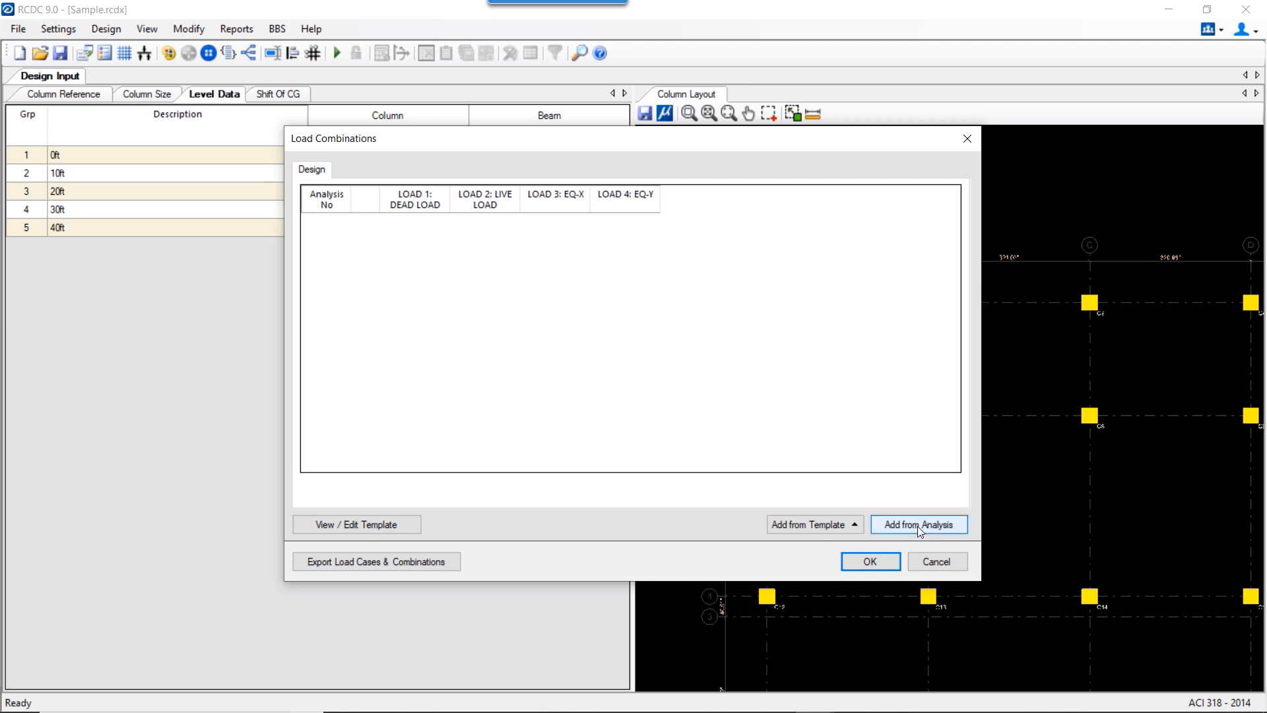
Step: Add the template load combinations for a regular structure and export the load cases and combinations as Load Case comb set
left_click(845, 528)
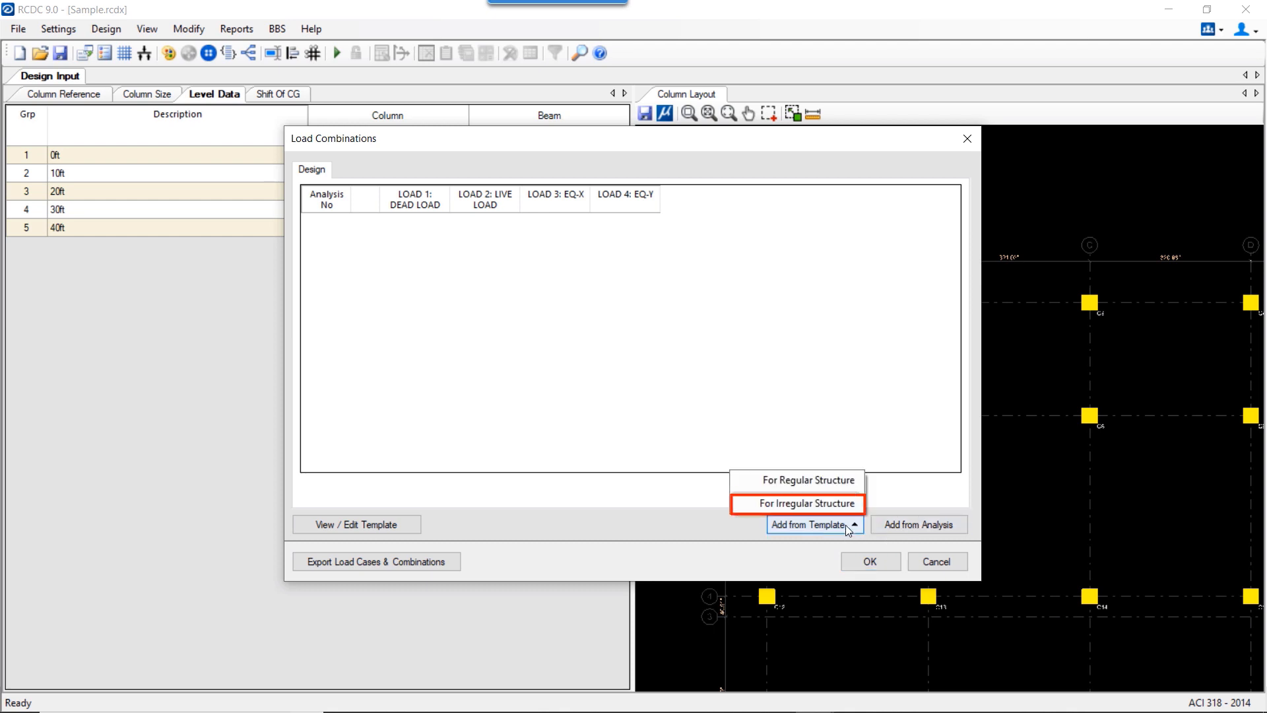
left_click(833, 481)
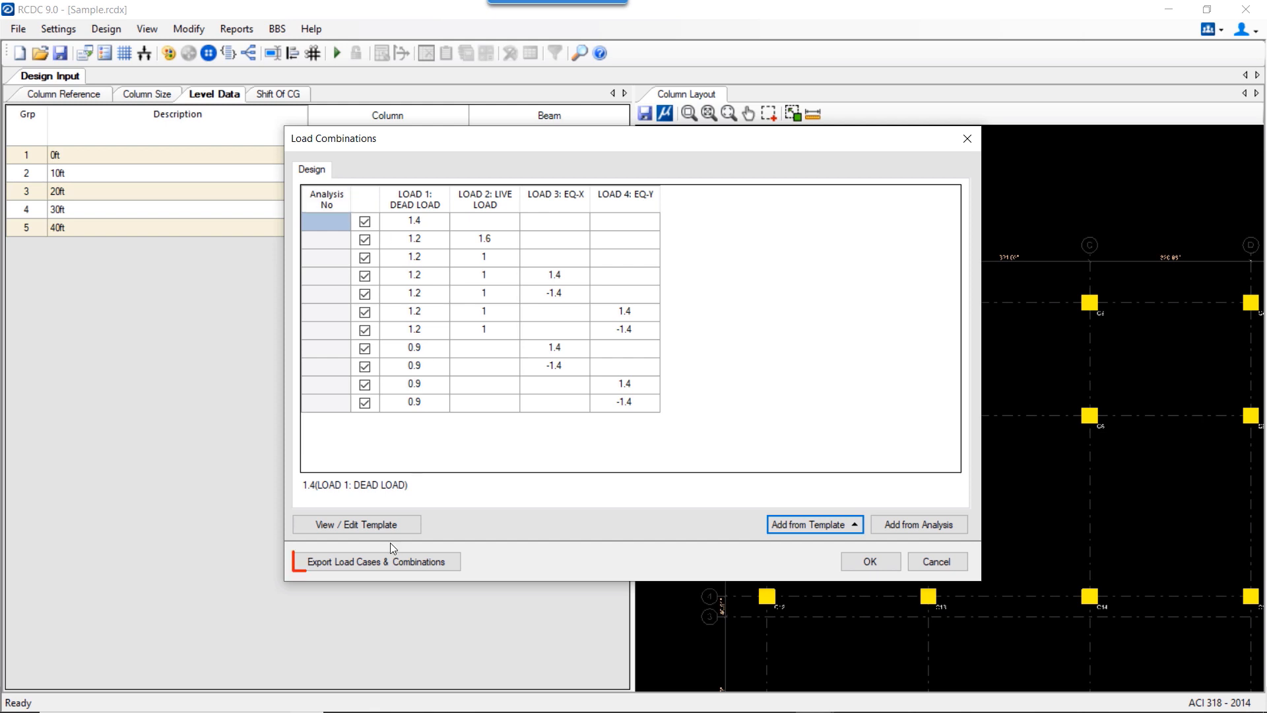
left_click(386, 562)
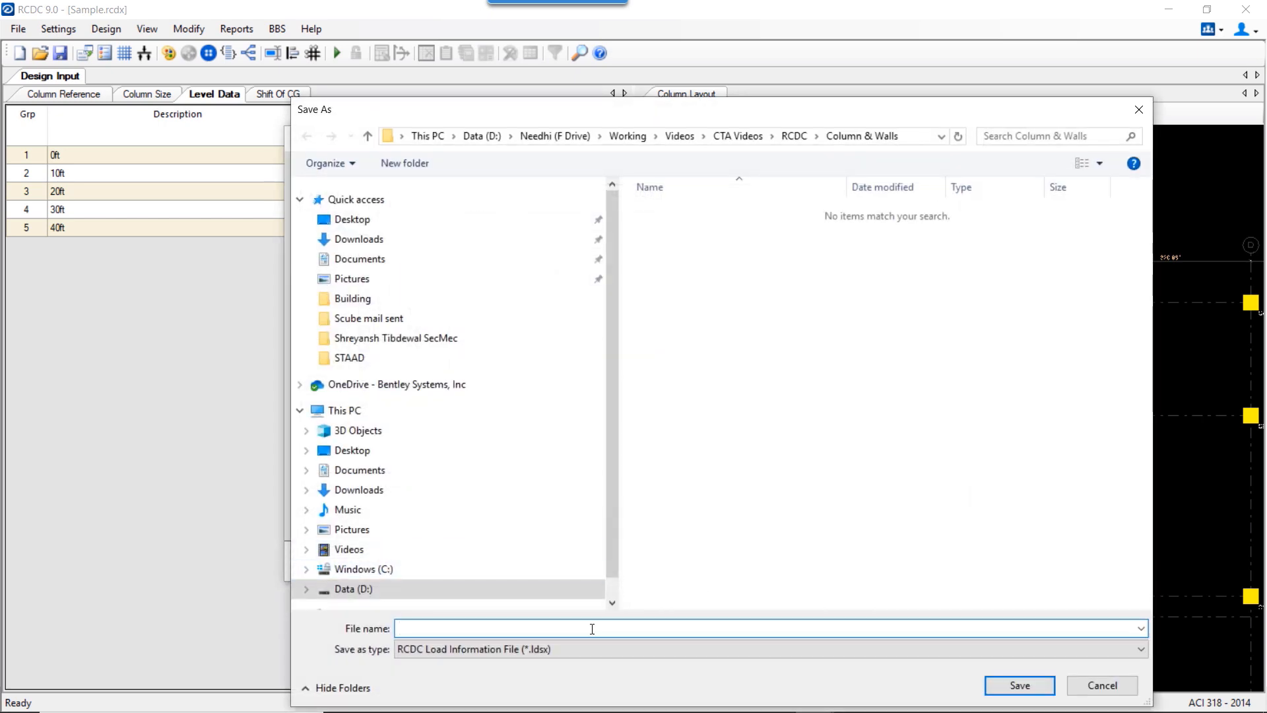
type("Load")
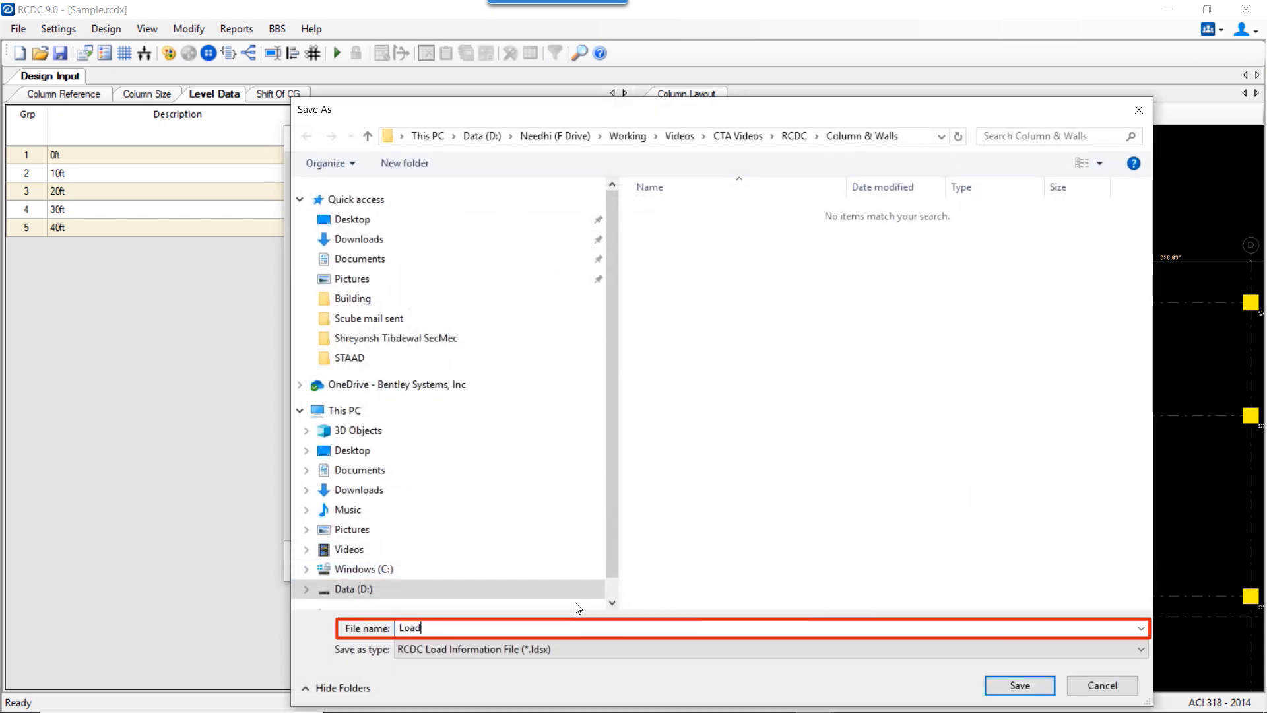
type(" Case co")
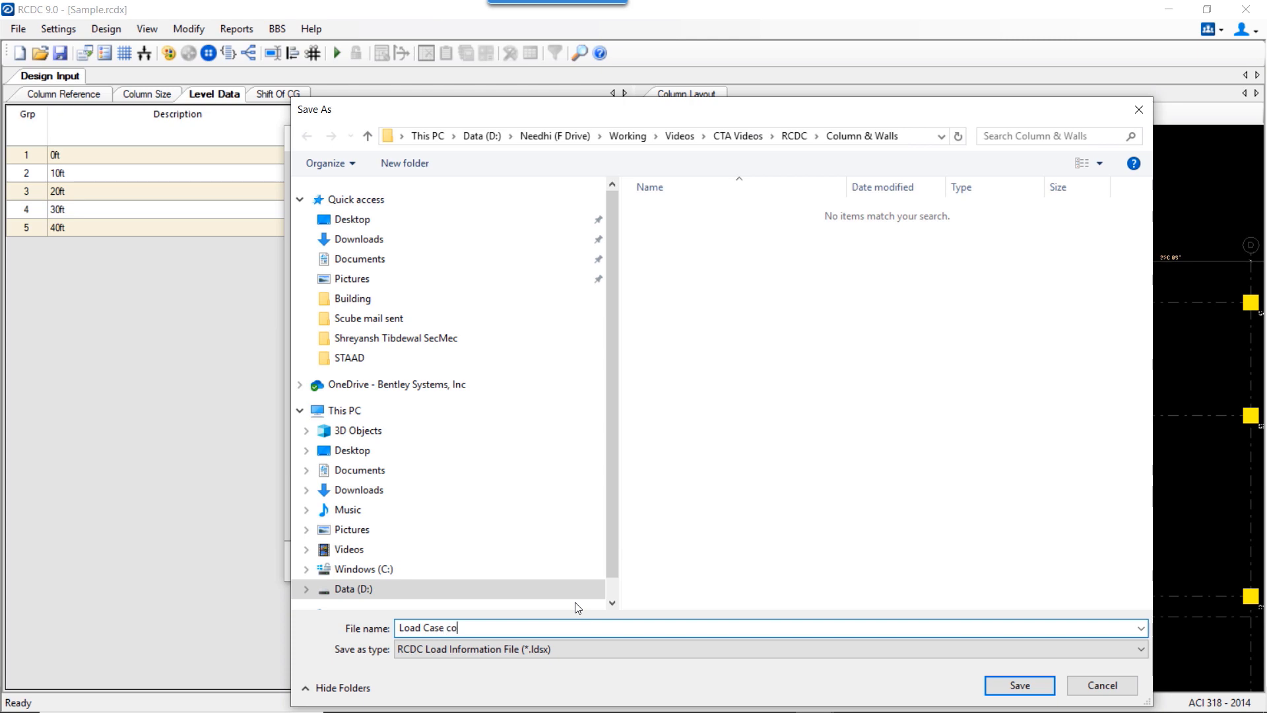
type("mb set")
key("Return")
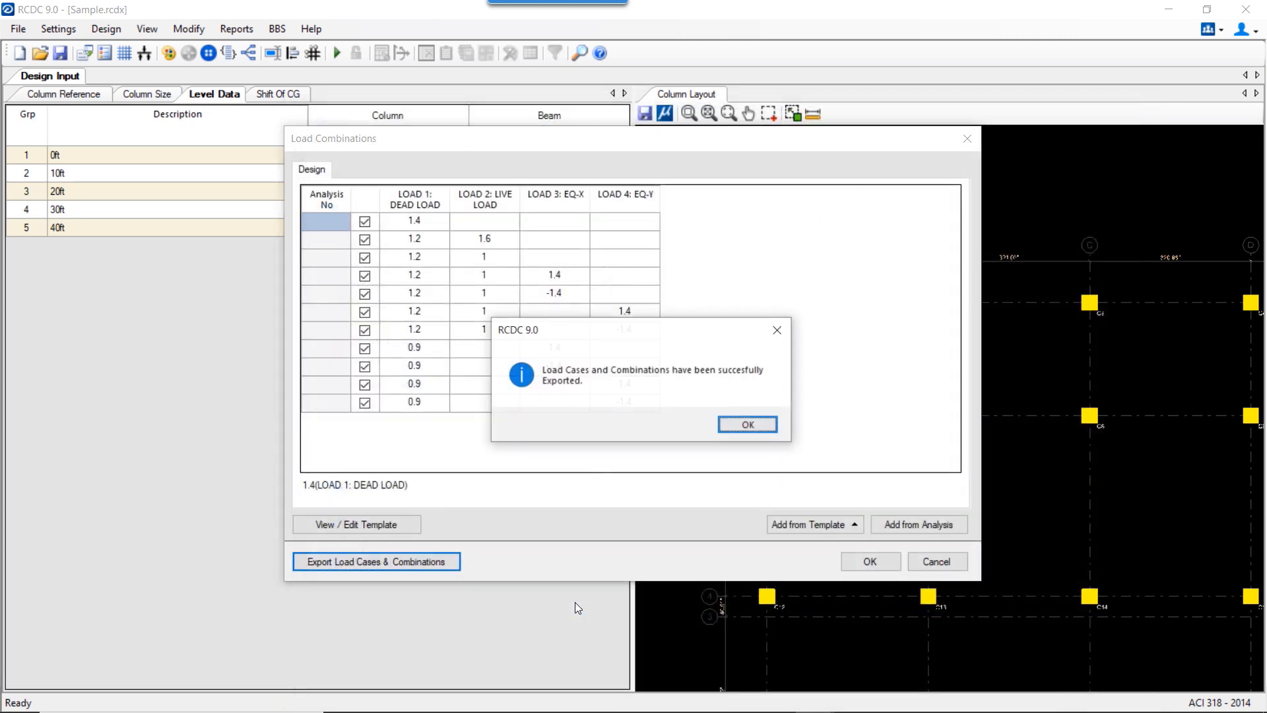
left_click(761, 426)
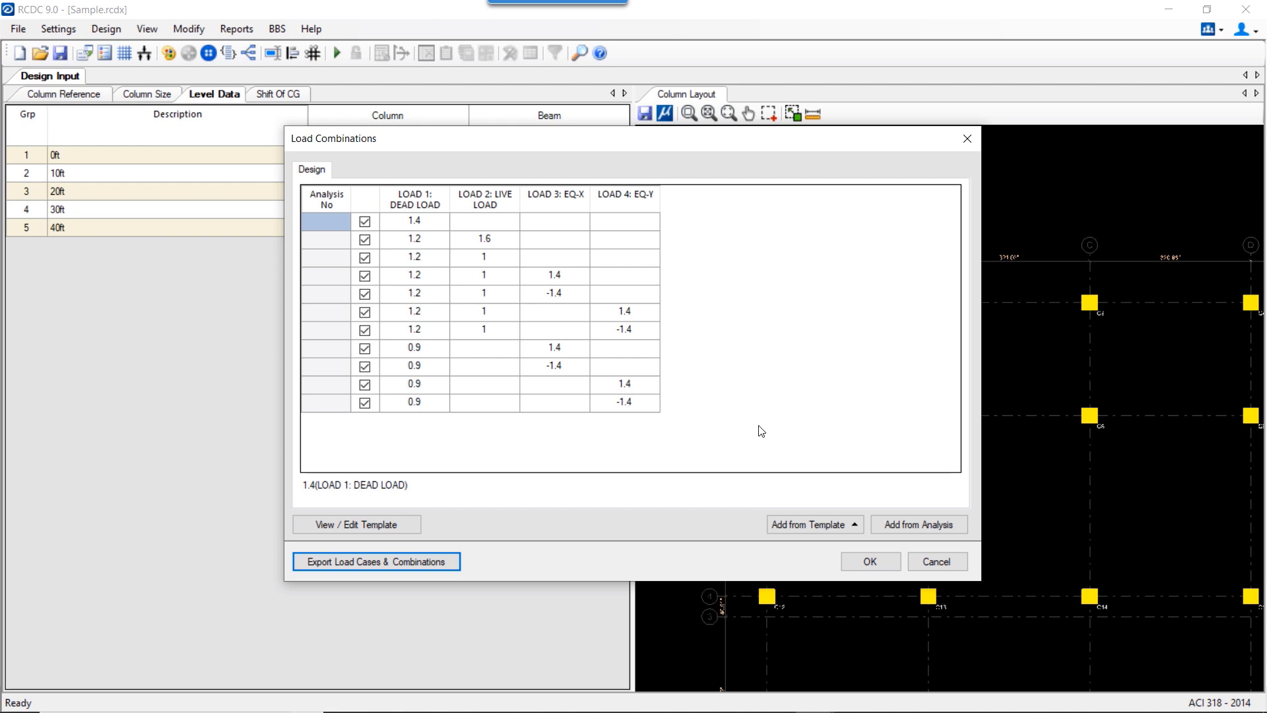
Step: Accept the load combinations and run Auto Design on the columns and walls
left_click(869, 562)
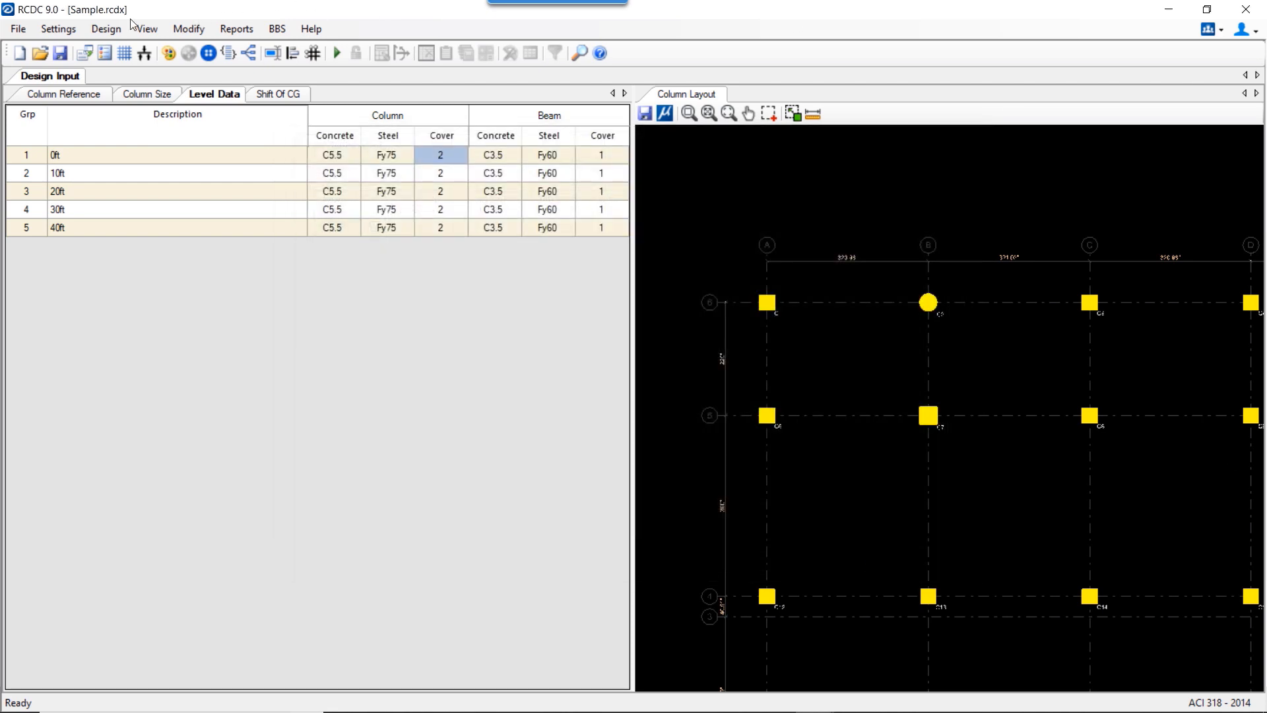
left_click(109, 30)
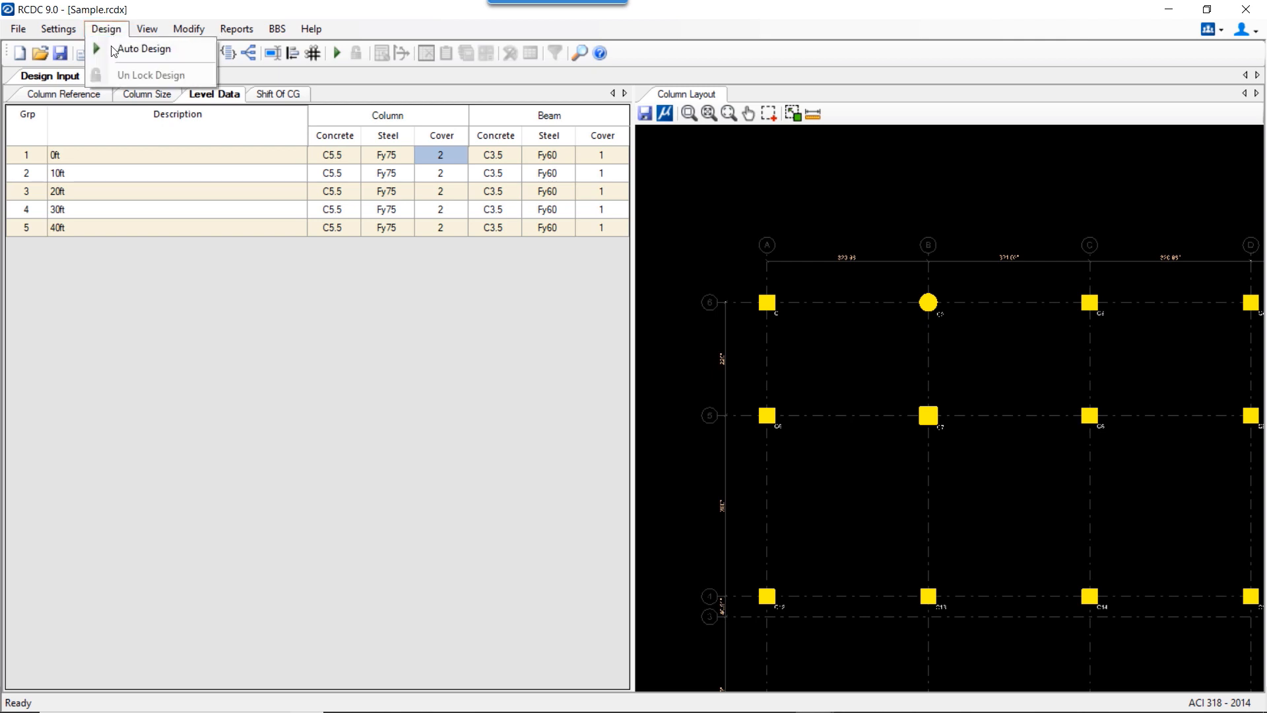
left_click(113, 48)
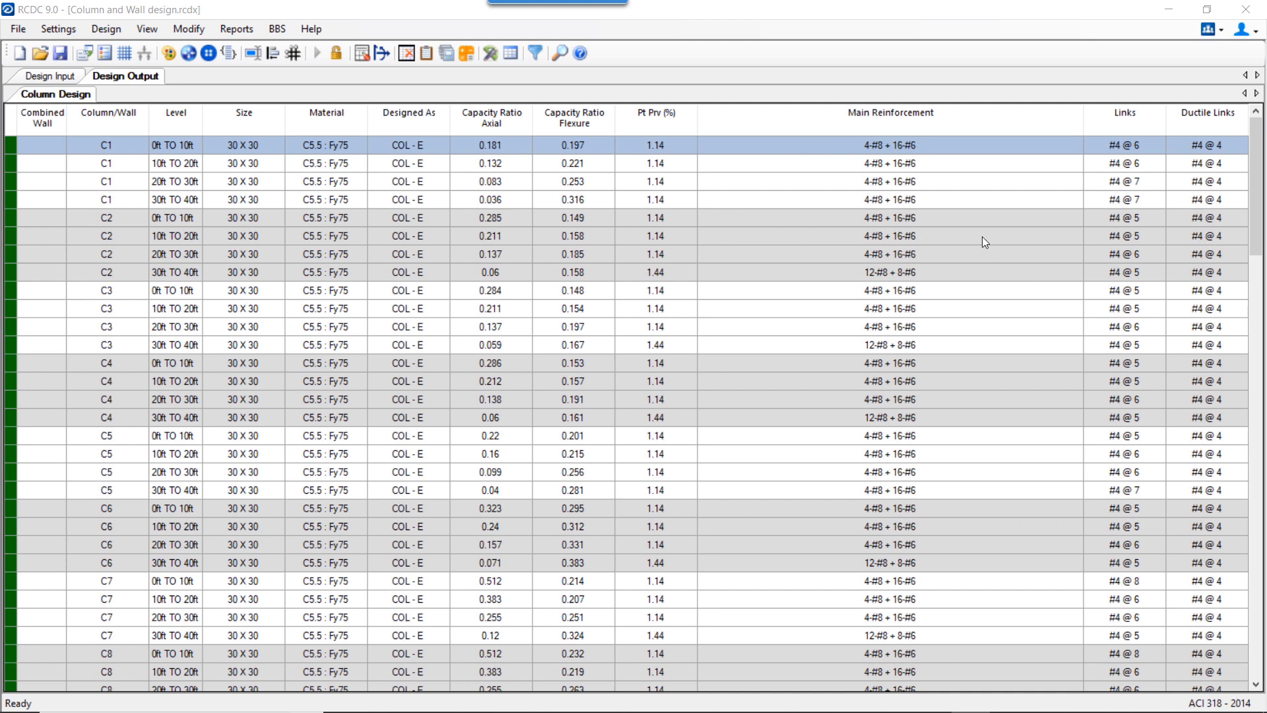
Step: Open column C1 at level 10ft TO 20ft for section redesign
left_click(905, 163)
right_click(905, 163)
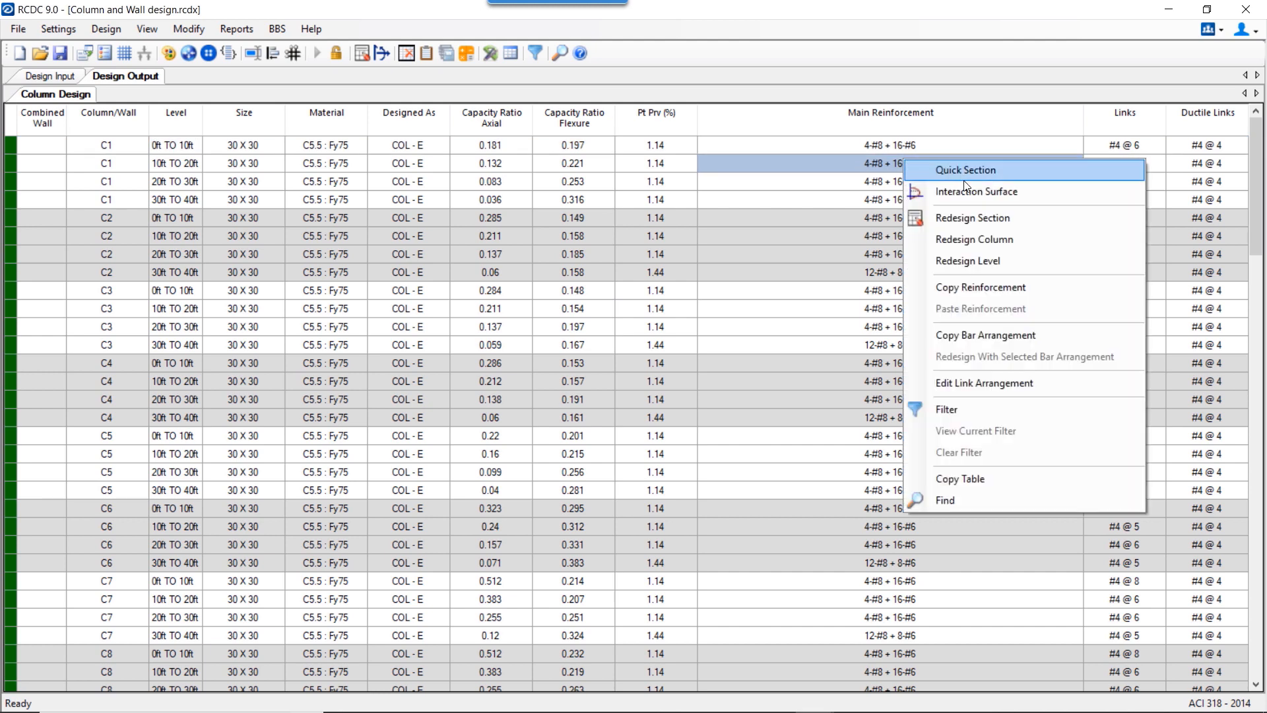
left_click(980, 219)
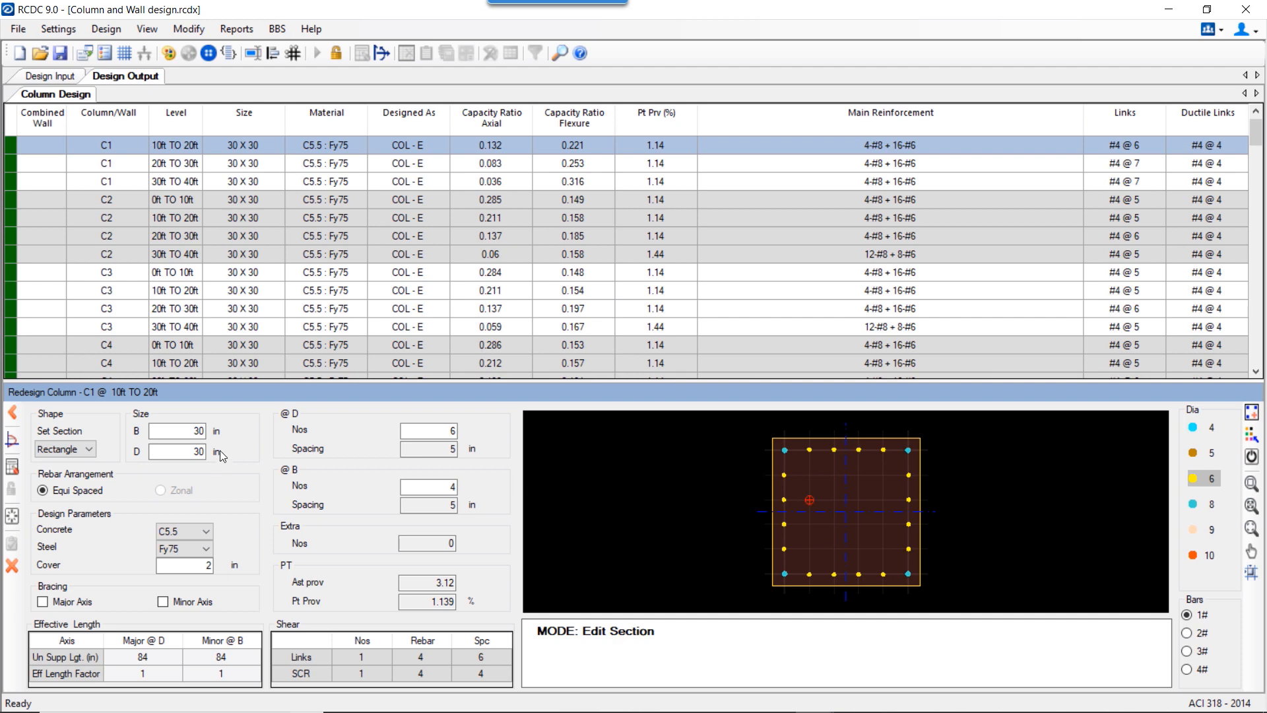
Step: Examine the section shape, B and D sizes, and concrete and steel grade options for redesigning C1
double_click(198, 430)
left_click(91, 449)
left_click(92, 448)
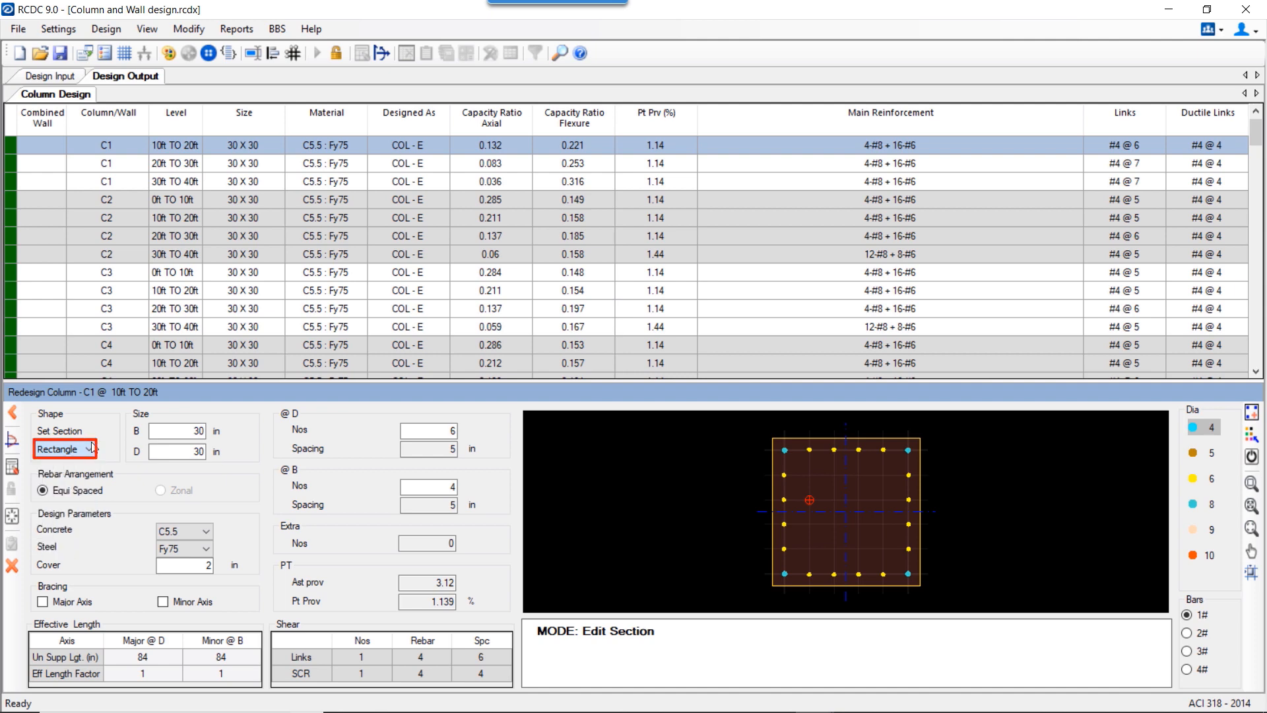
double_click(181, 432)
double_click(191, 452)
left_click(201, 549)
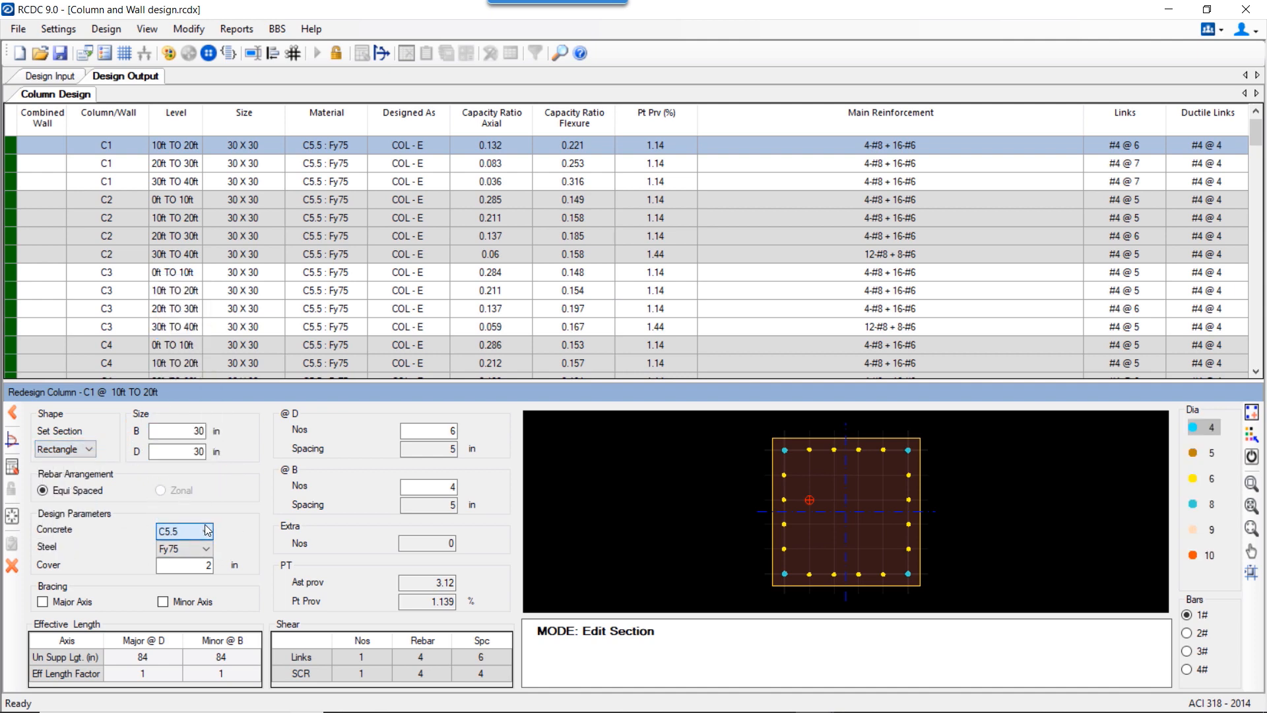
left_click(206, 548)
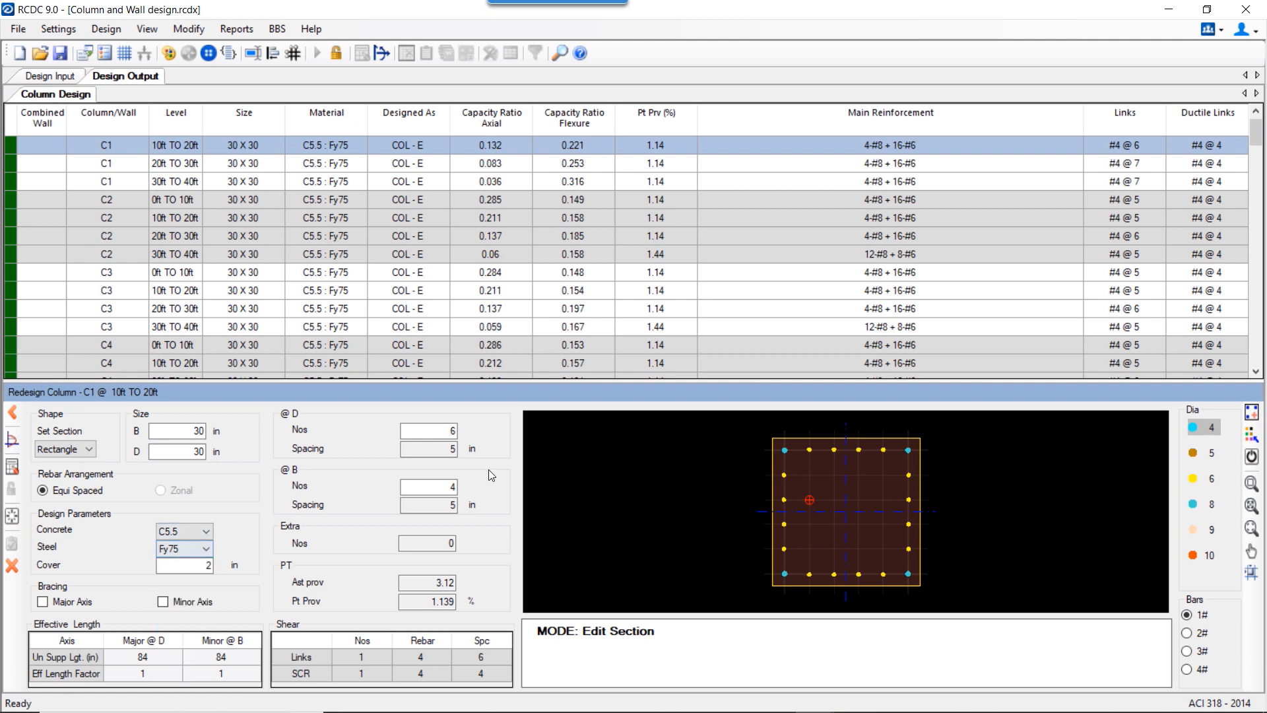
Step: Clear the section's bars and try two-bar #4 bundles at the corners with single #4 bars between them
left_click(1252, 456)
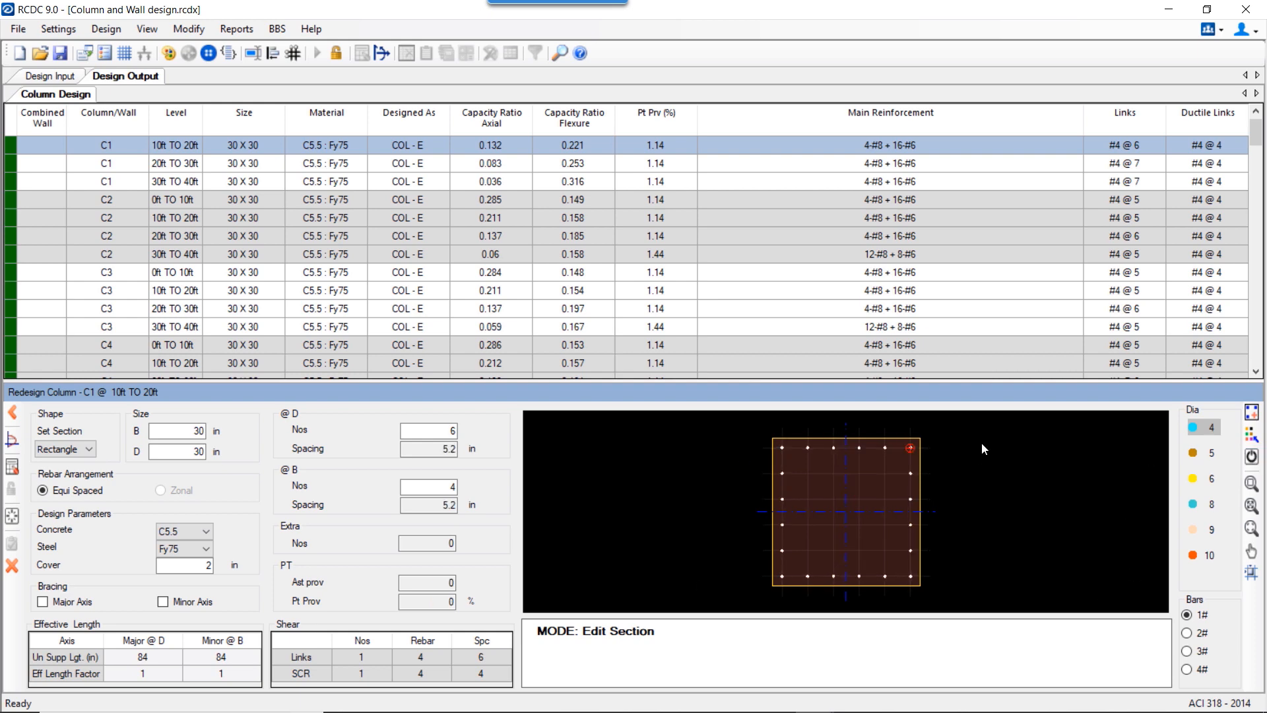
left_click(1189, 633)
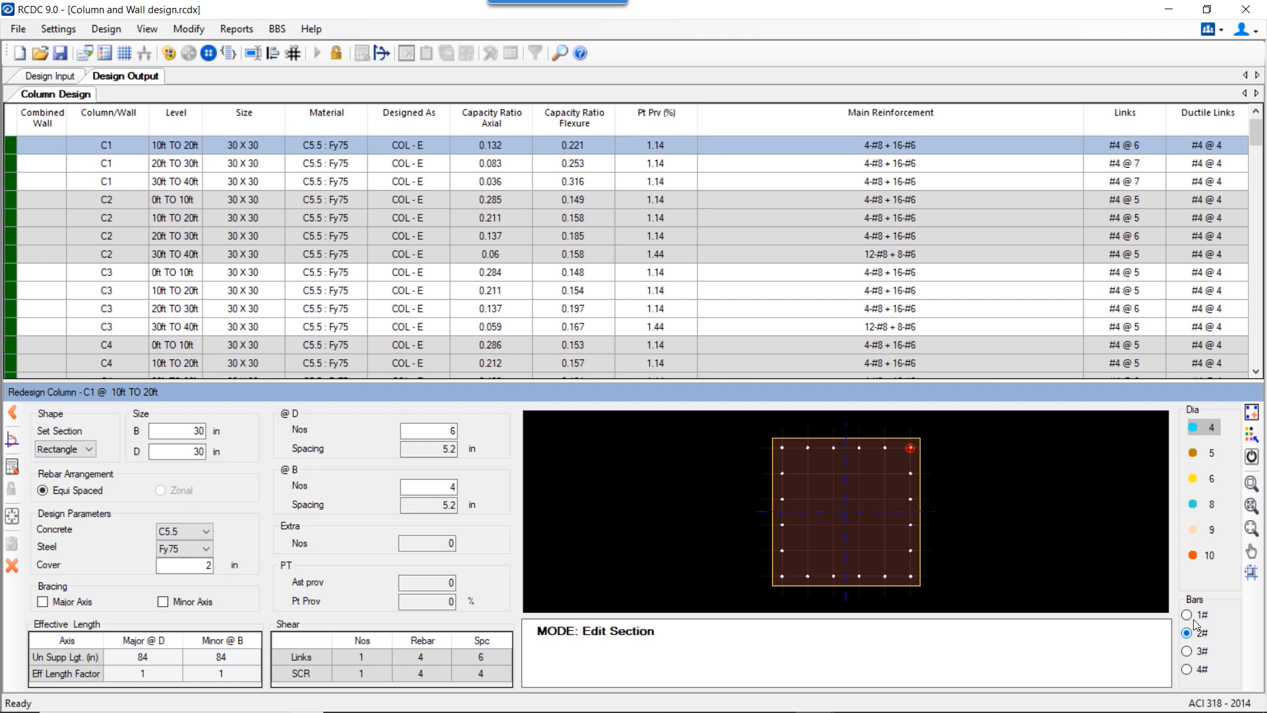
left_click(1256, 435)
left_click_drag(918, 458, 929, 456)
scroll(914, 442, "up", 5)
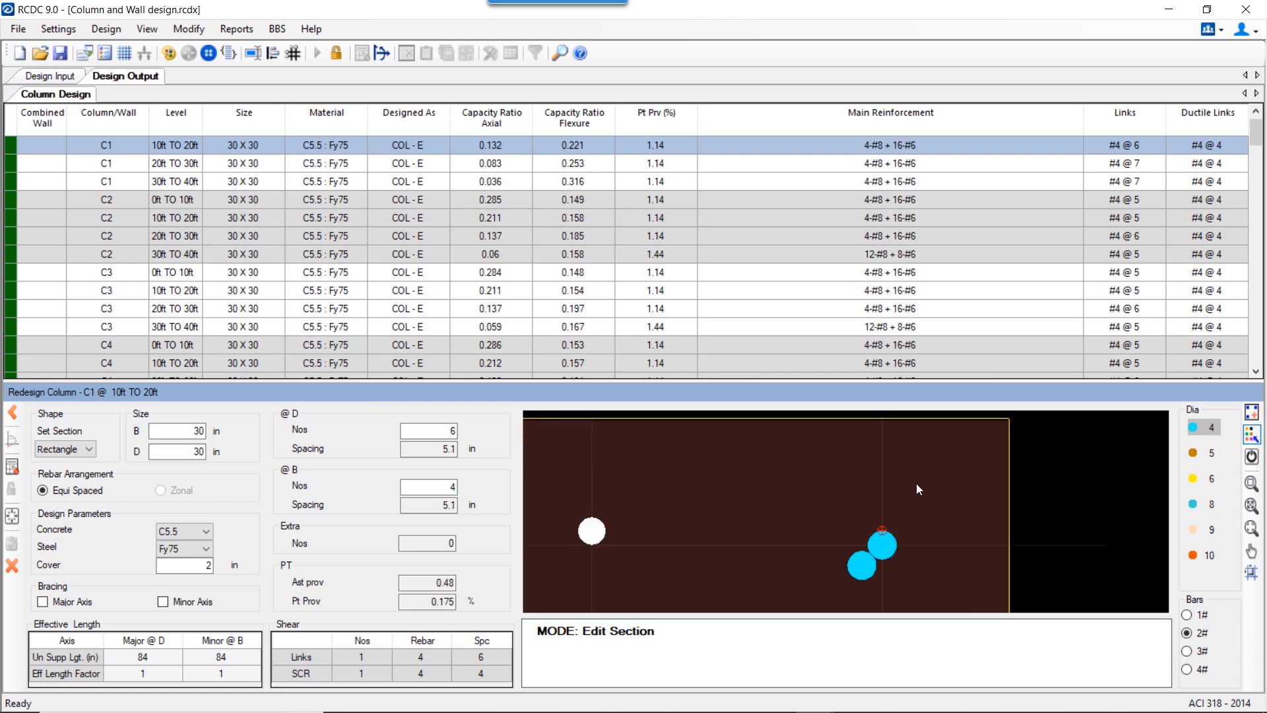
scroll(893, 527, "down", 3)
scroll(917, 528, "down", 4)
left_click(1189, 614)
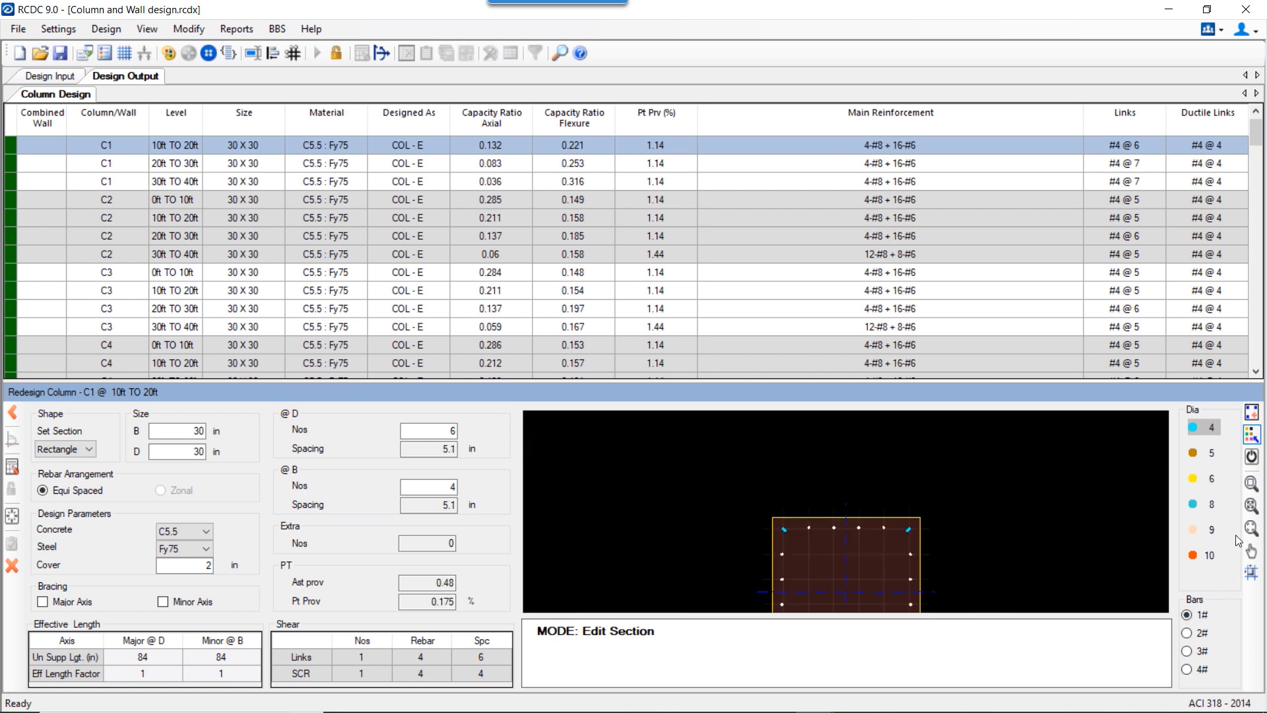
left_click_drag(801, 501, 892, 541)
scroll(843, 532, "up", 3)
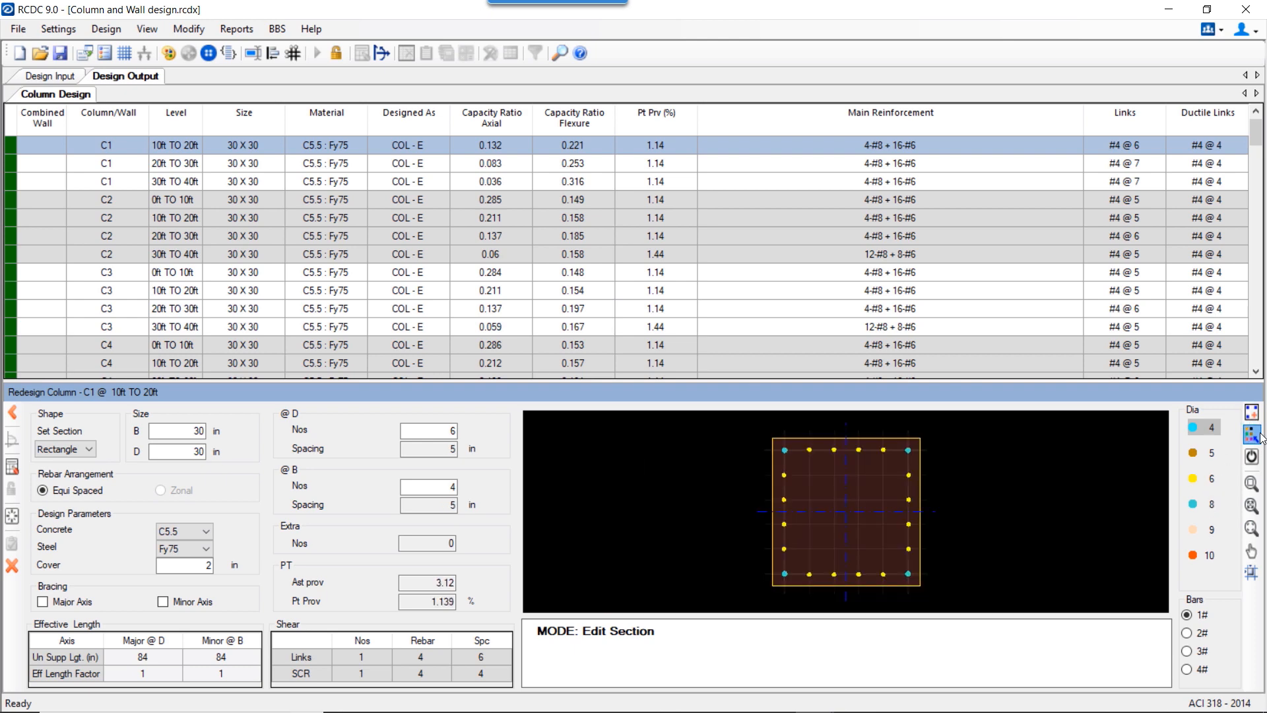
Step: Replace the section's single corner bars with two-bar #8 bundles and save the redesigned C1 section
left_click(1200, 633)
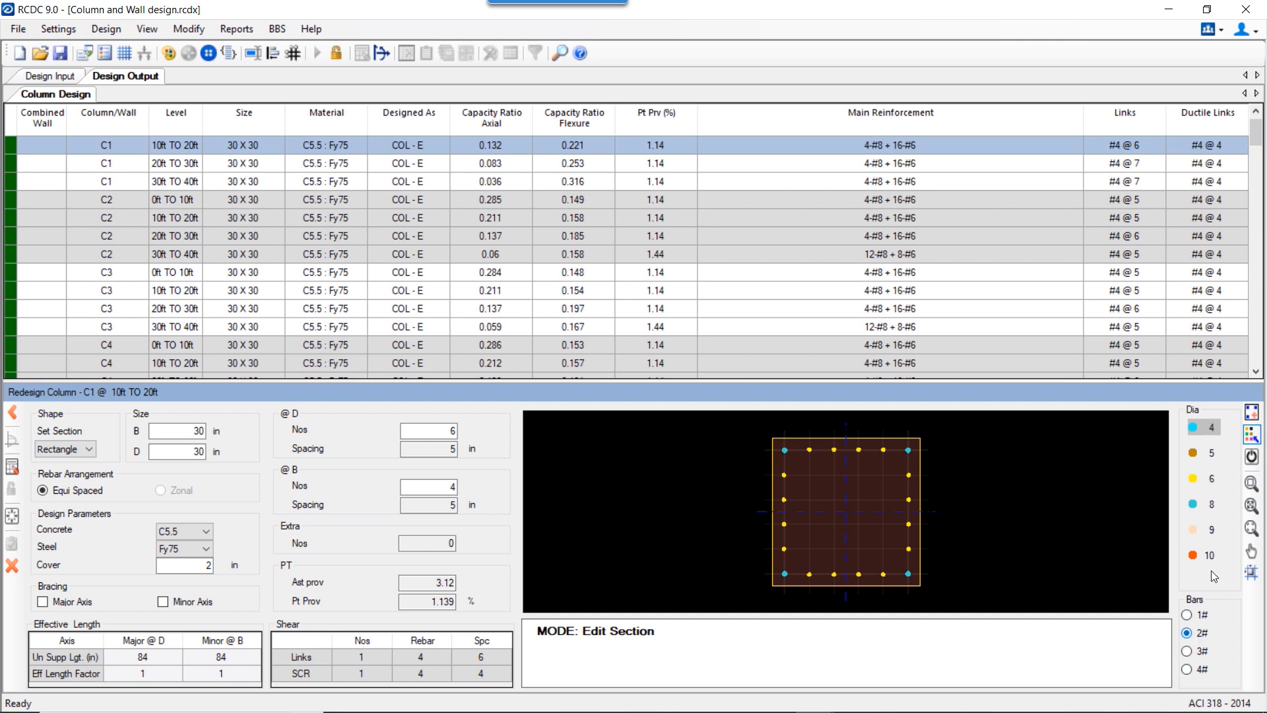
left_click(1208, 506)
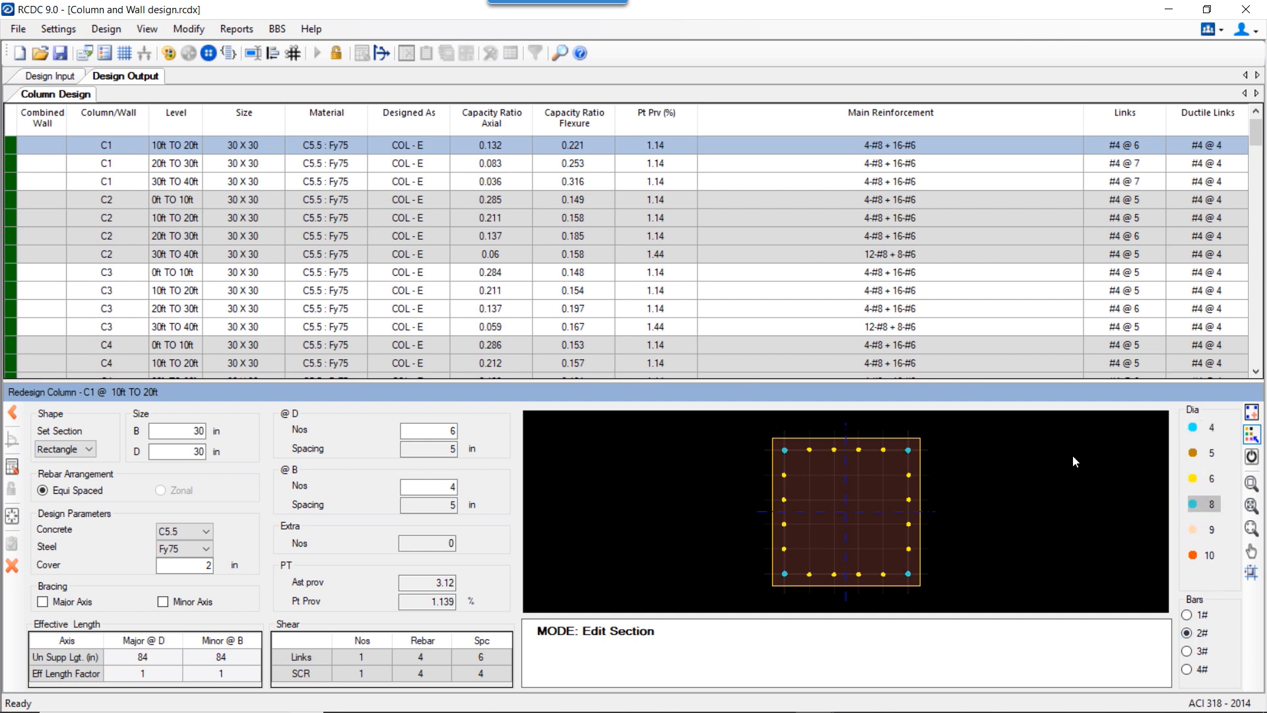
left_click(918, 455)
scroll(903, 446, "up", 2)
scroll(904, 446, "up", 1)
scroll(907, 448, "down", 2)
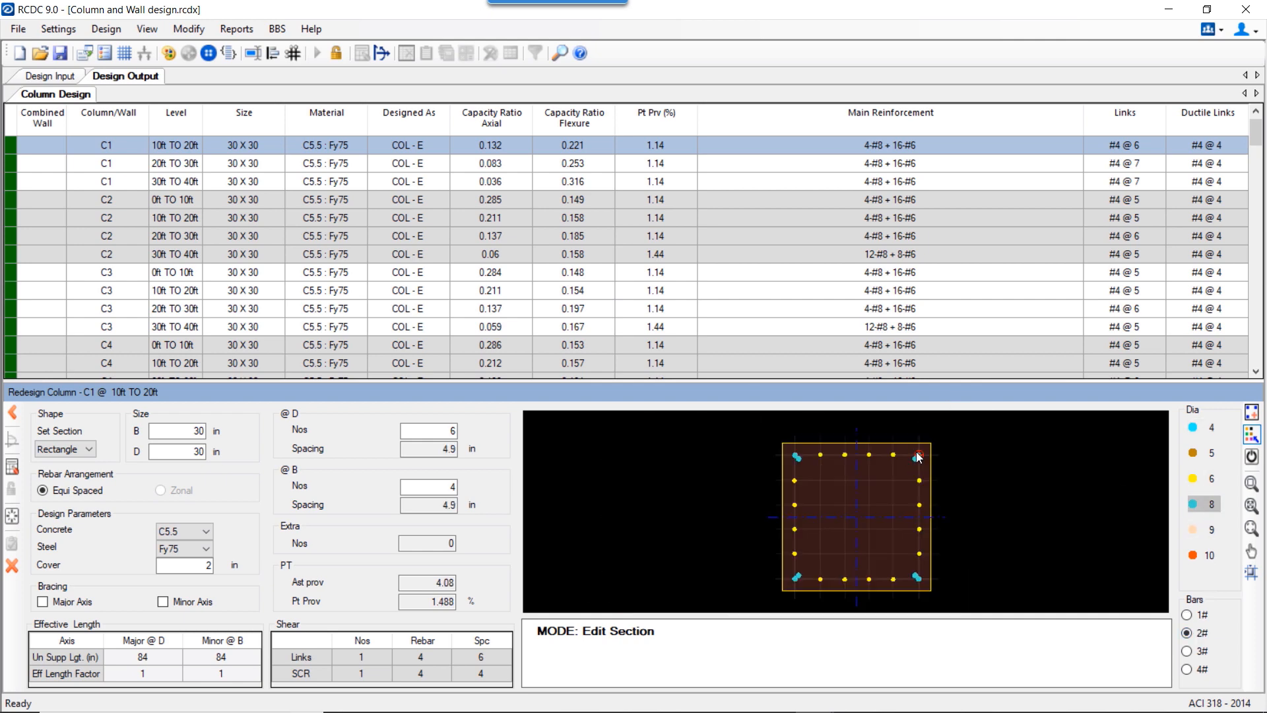
scroll(914, 457, "up", 1)
scroll(896, 470, "down", 1)
left_click(787, 585)
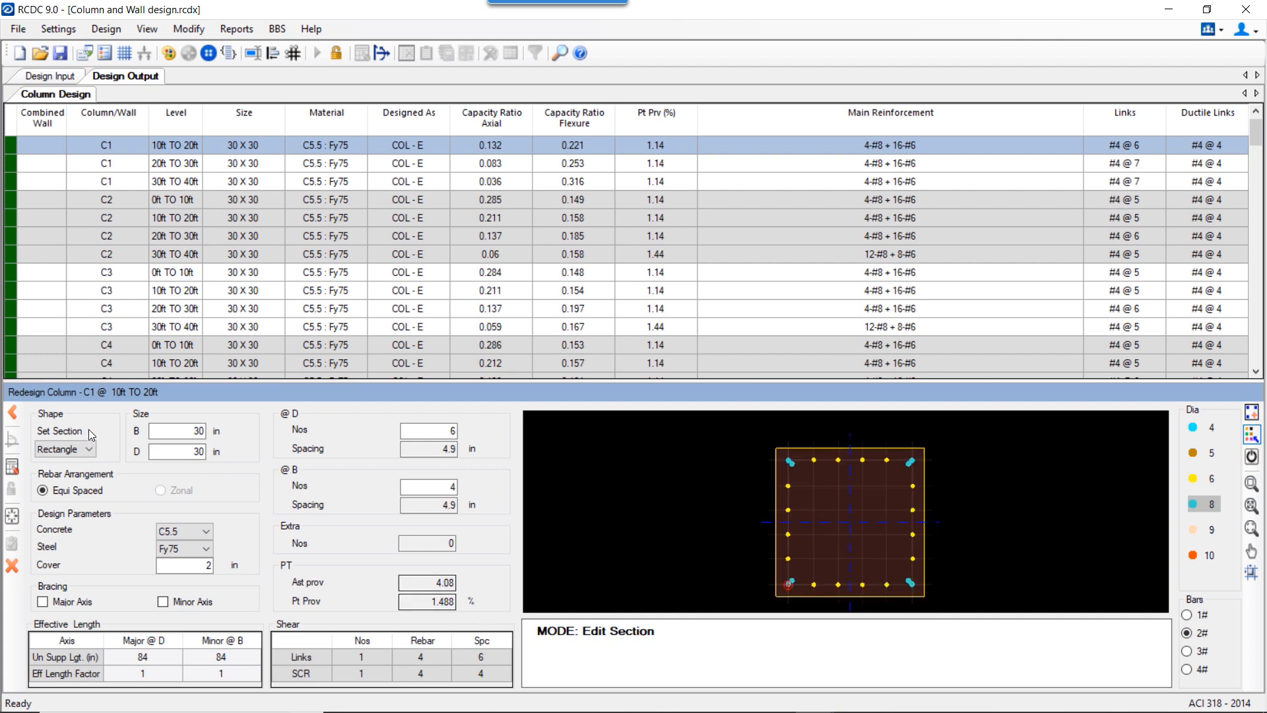
left_click(12, 467)
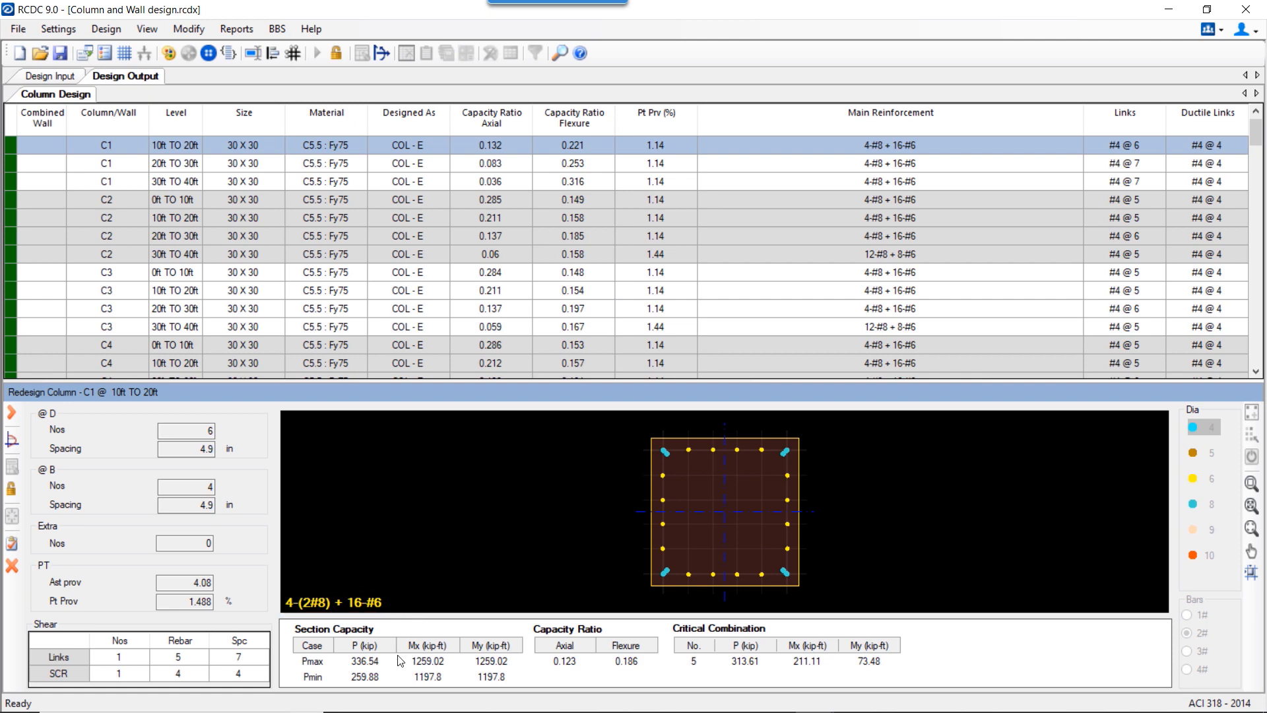
left_click(12, 544)
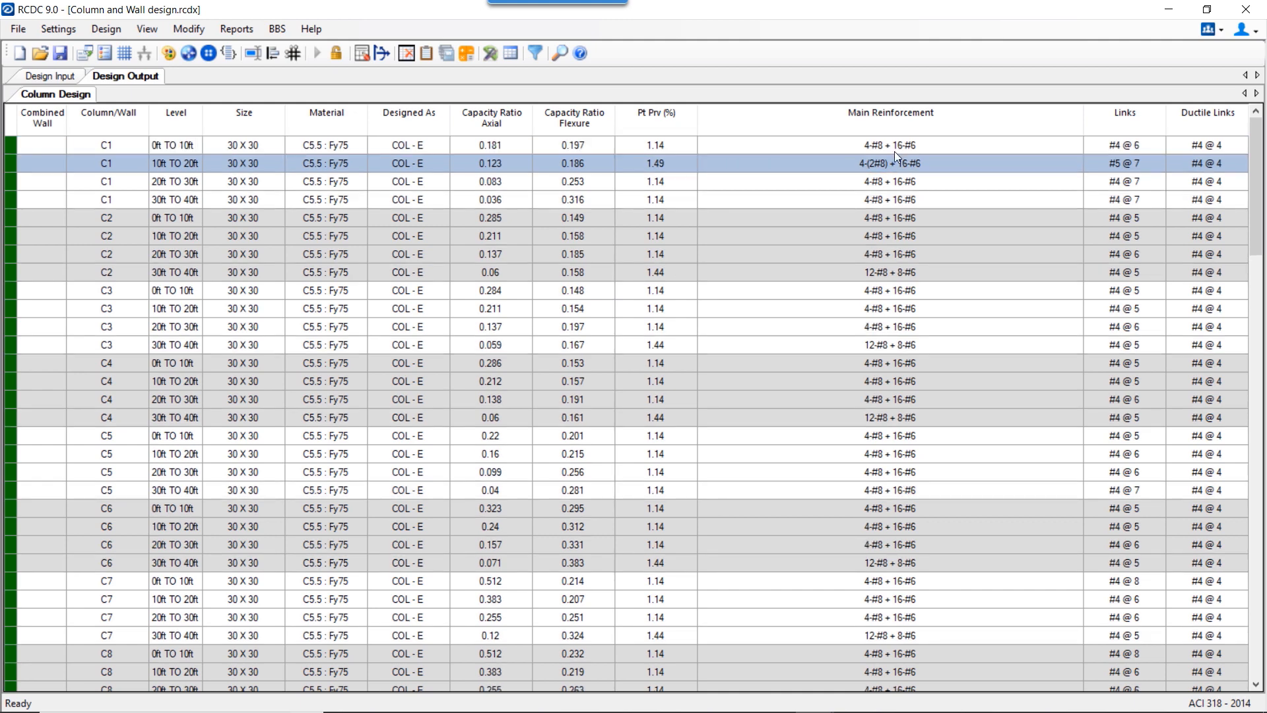
Step: Copy the reinforcement of C1 at 10ft TO 20ft and paste it to C1 at 0ft TO 10ft
right_click(945, 166)
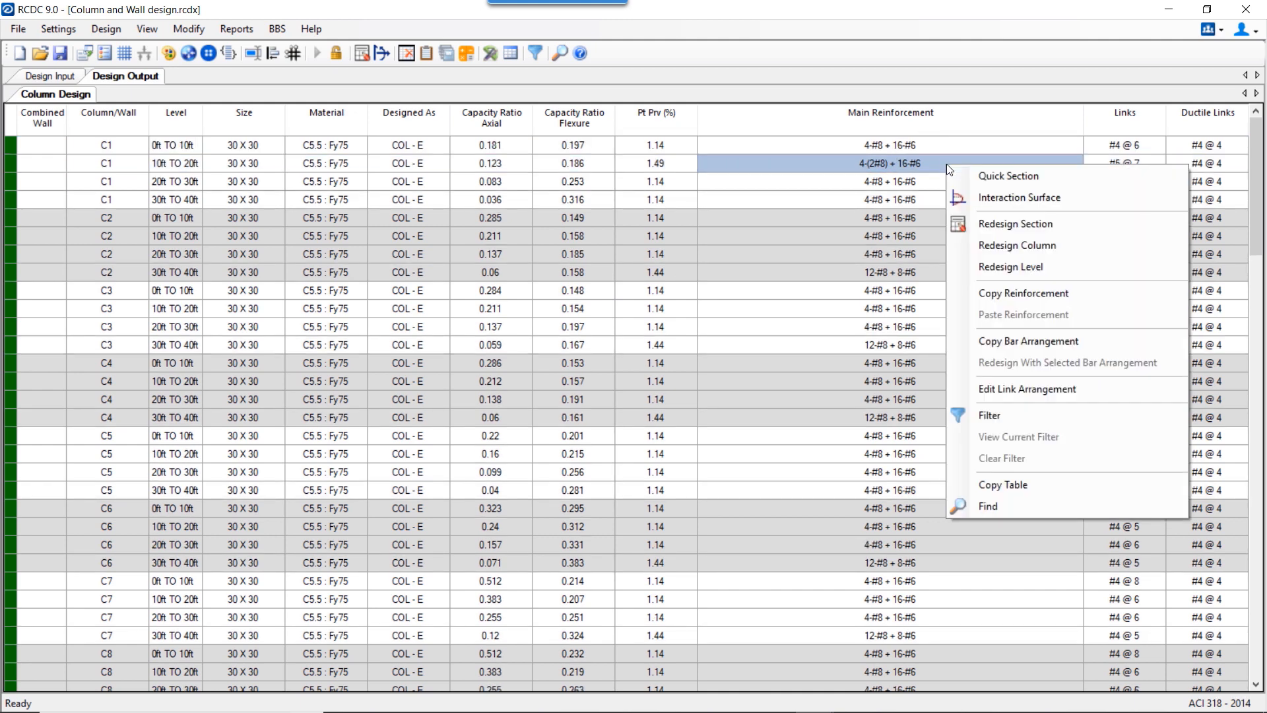
left_click(999, 287)
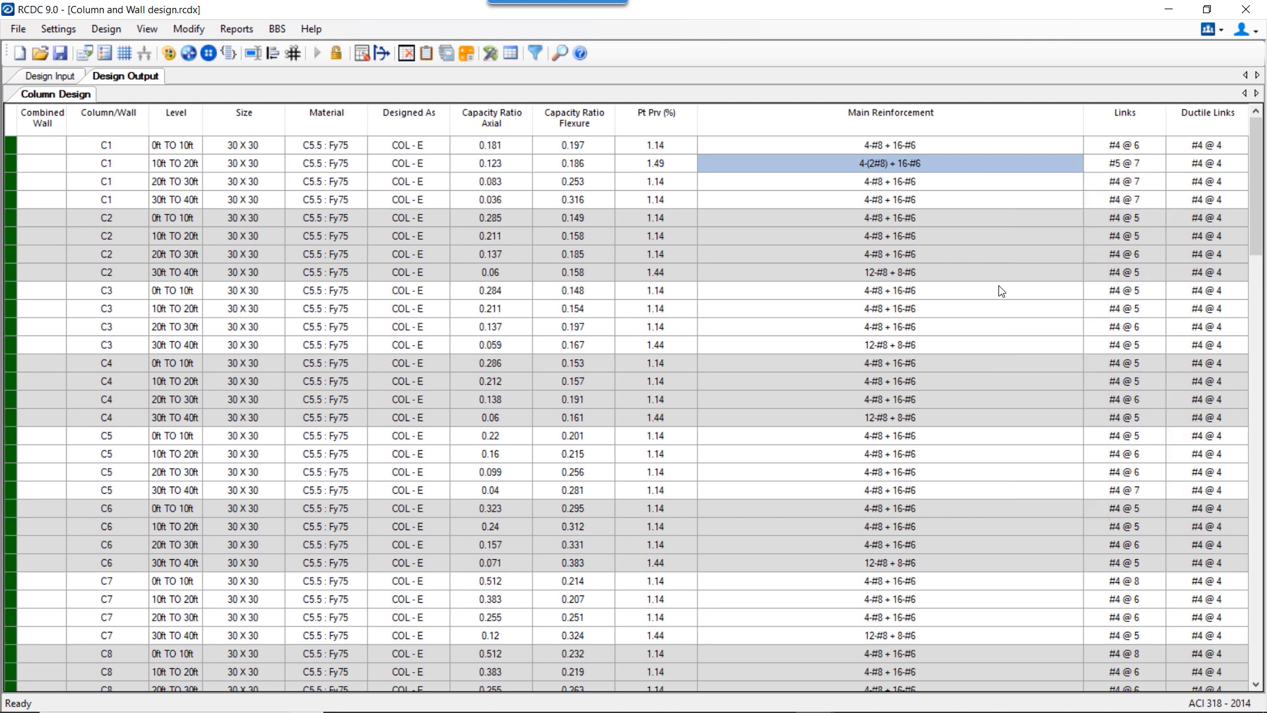
left_click(937, 144)
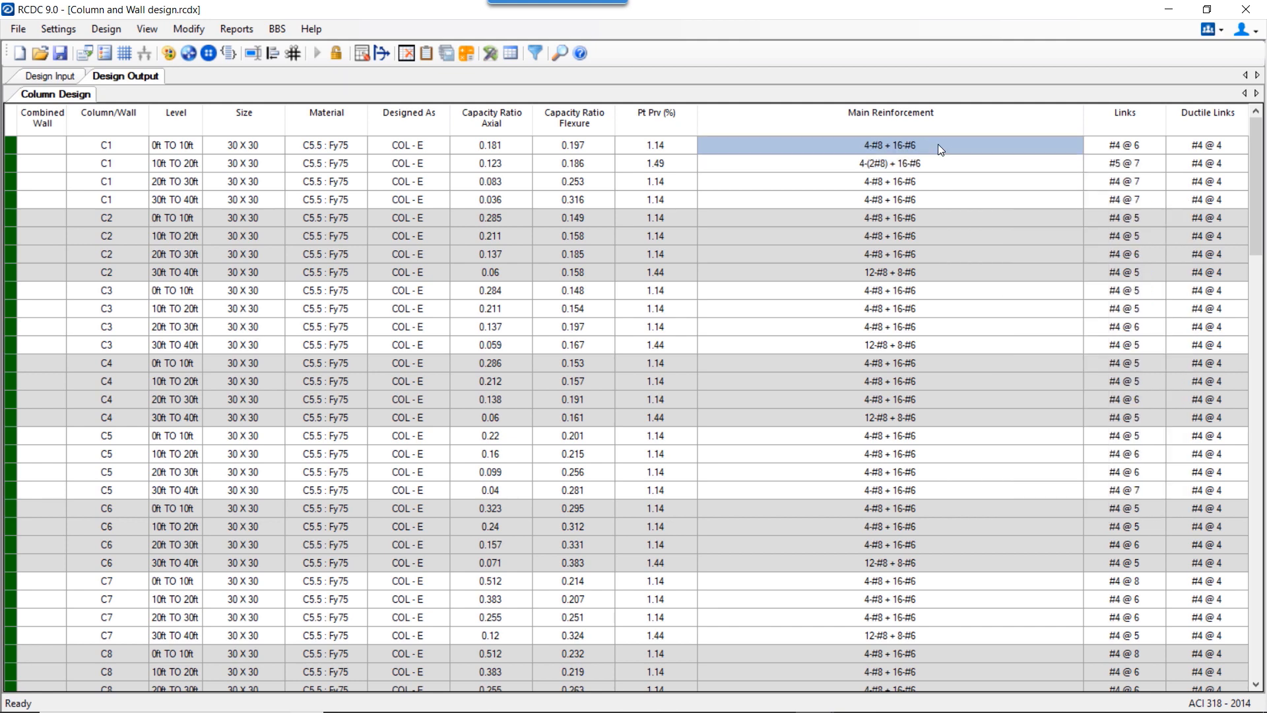
right_click(933, 153)
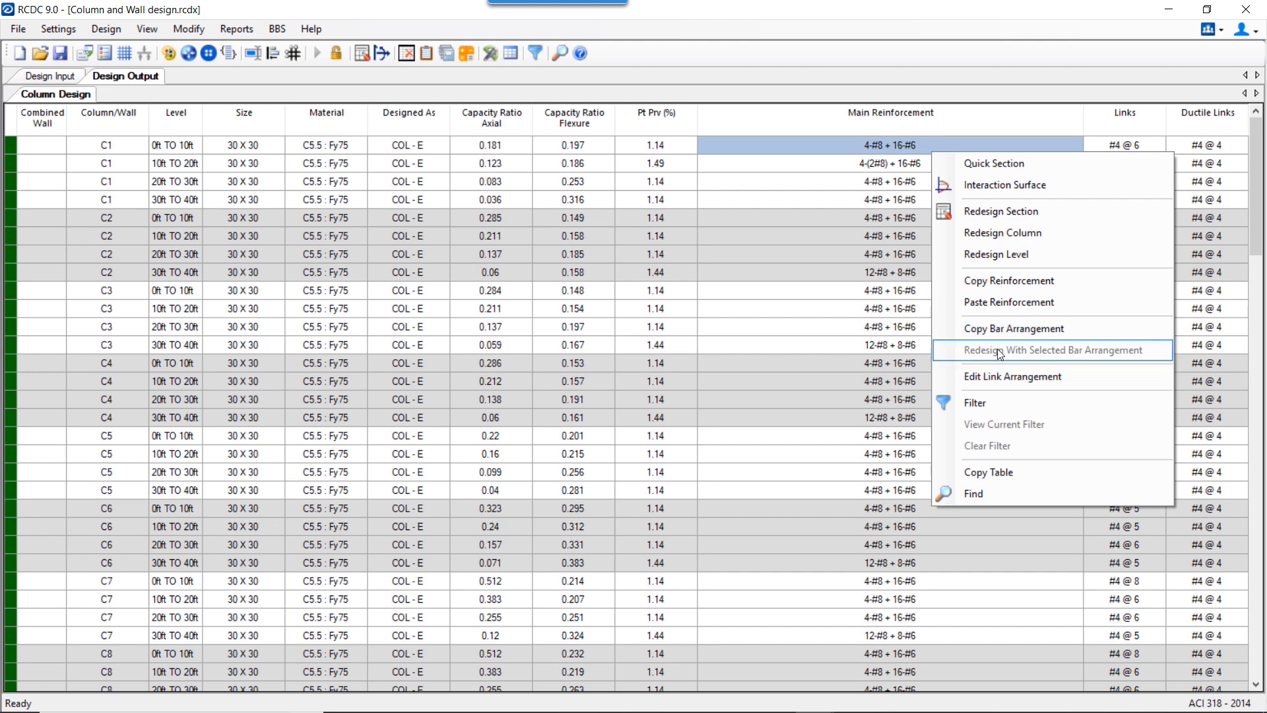
left_click(1000, 302)
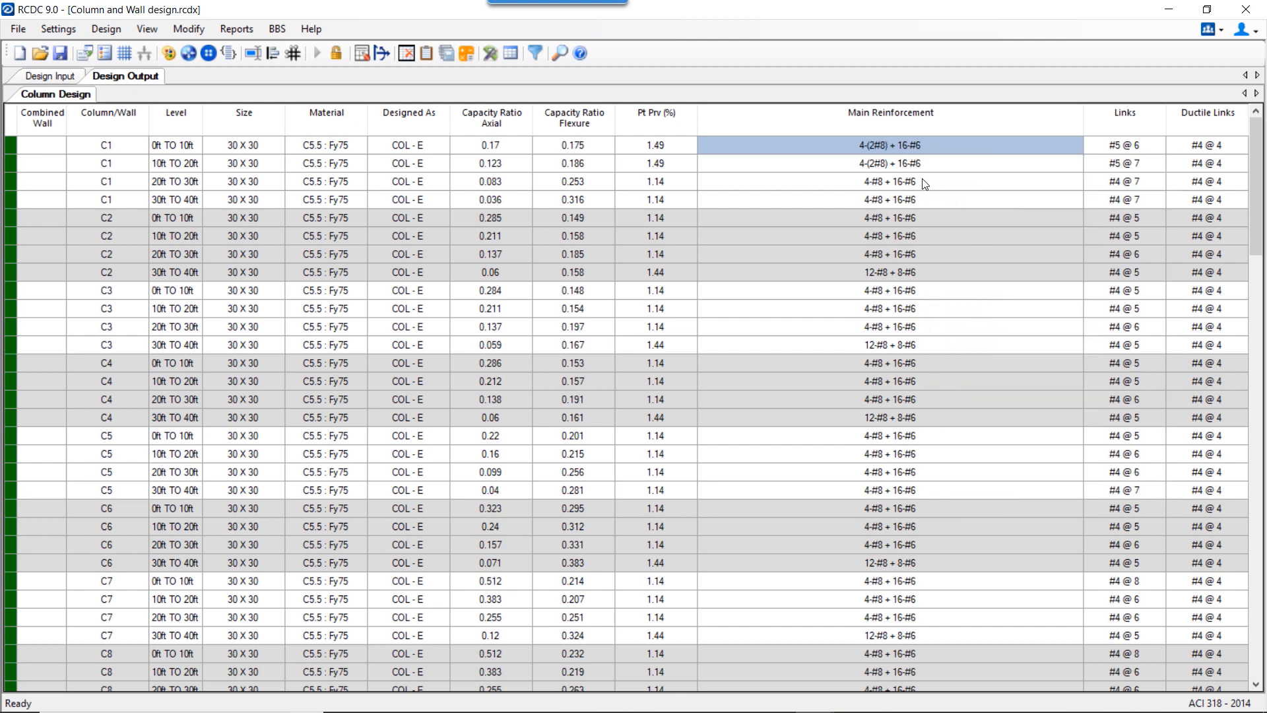
Step: Paste the copied reinforcement to C1 at levels 20ft TO 30ft and 30ft TO 40ft
left_click(922, 184)
right_click(924, 186)
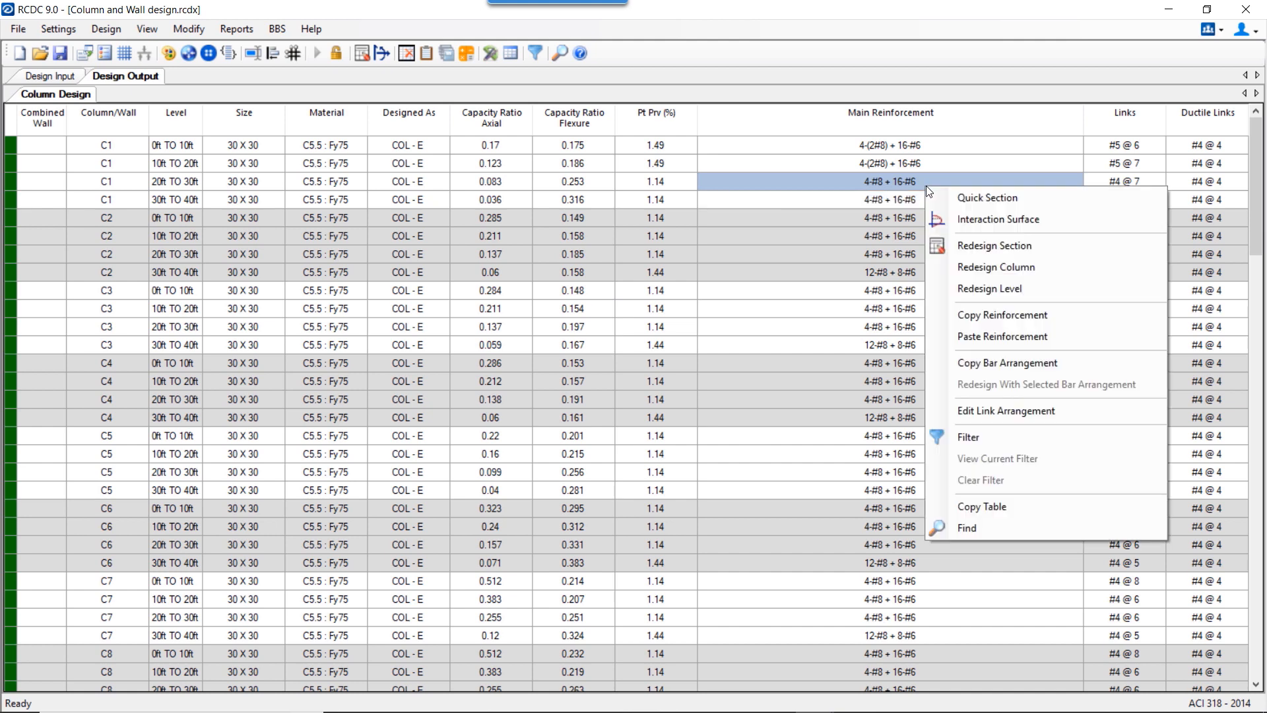
left_click(991, 337)
right_click(937, 199)
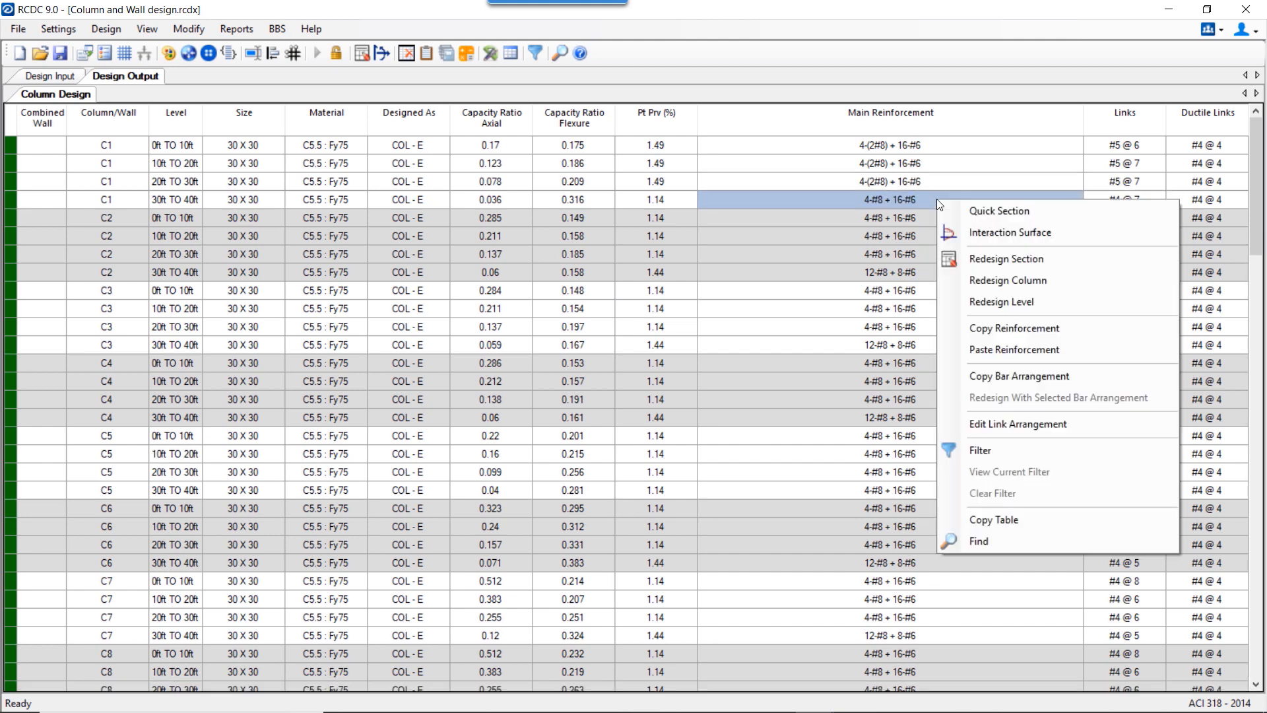
left_click(1014, 348)
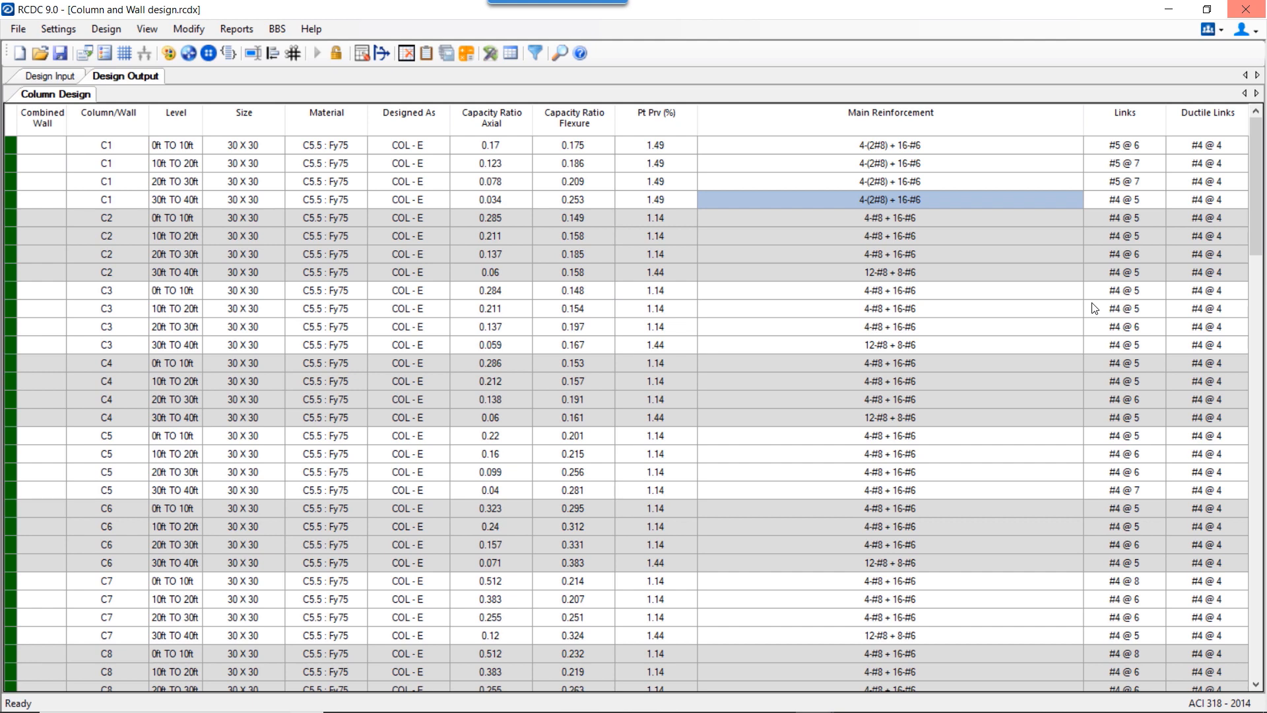
left_click(928, 329)
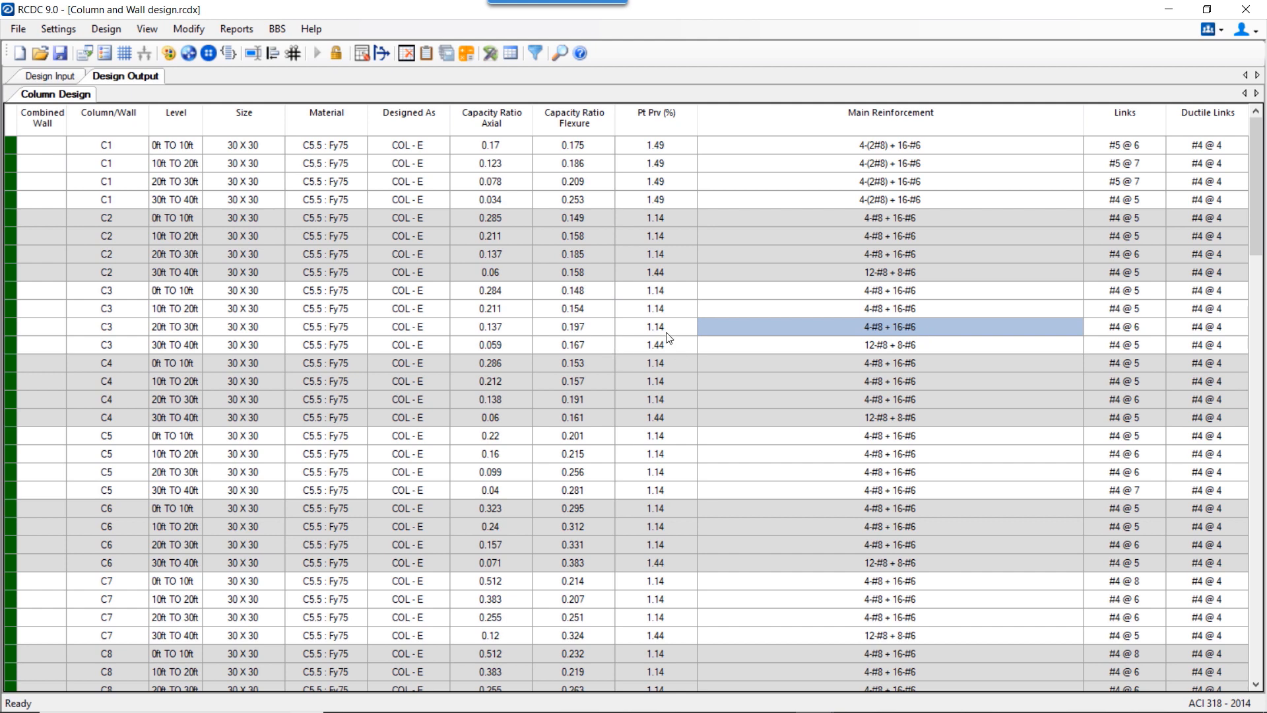
Step: Copy the reinforcement of C3 at 20ft TO 30ft and try to paste it to C3 at 30ft TO 40ft
right_click(717, 326)
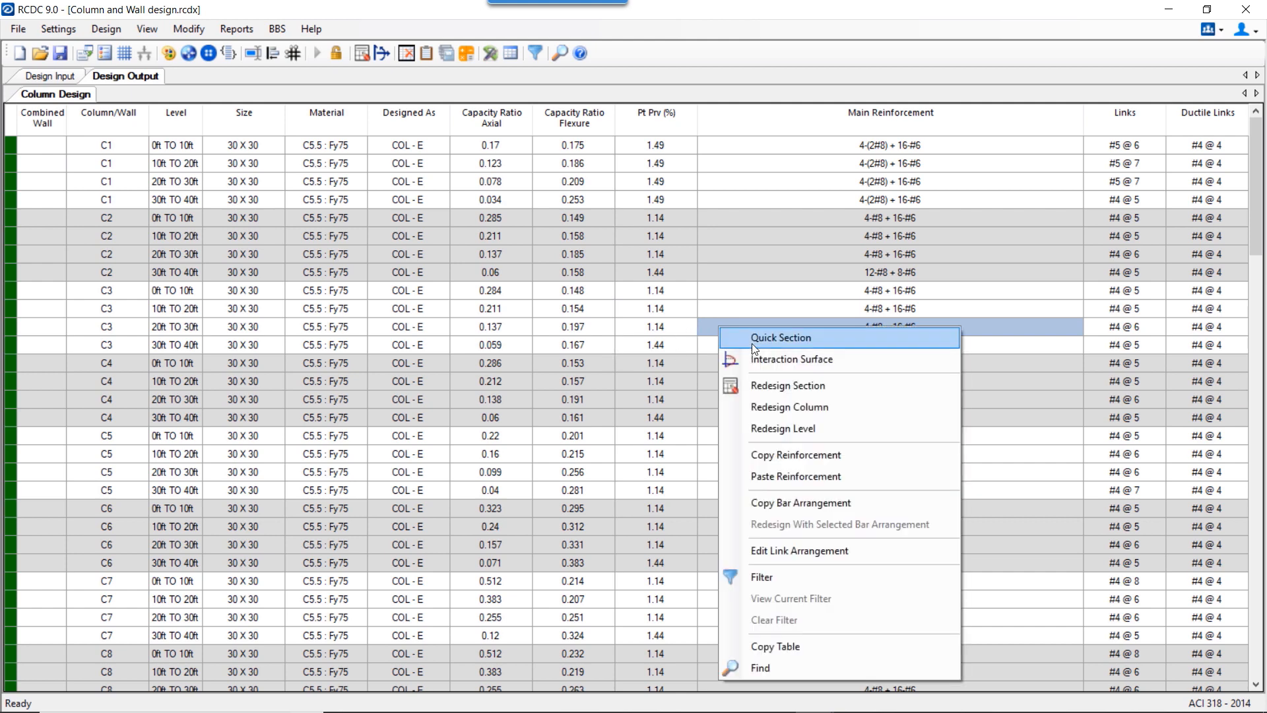
left_click(795, 454)
left_click(841, 341)
right_click(841, 345)
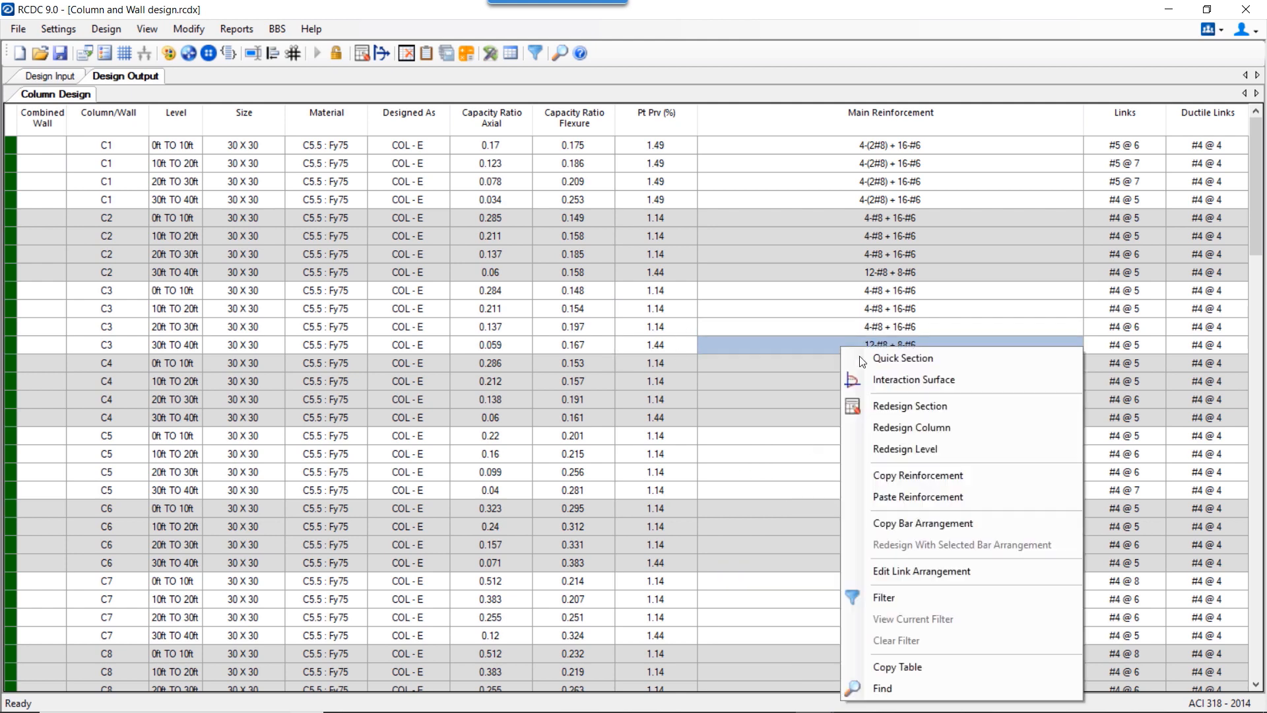
left_click(904, 494)
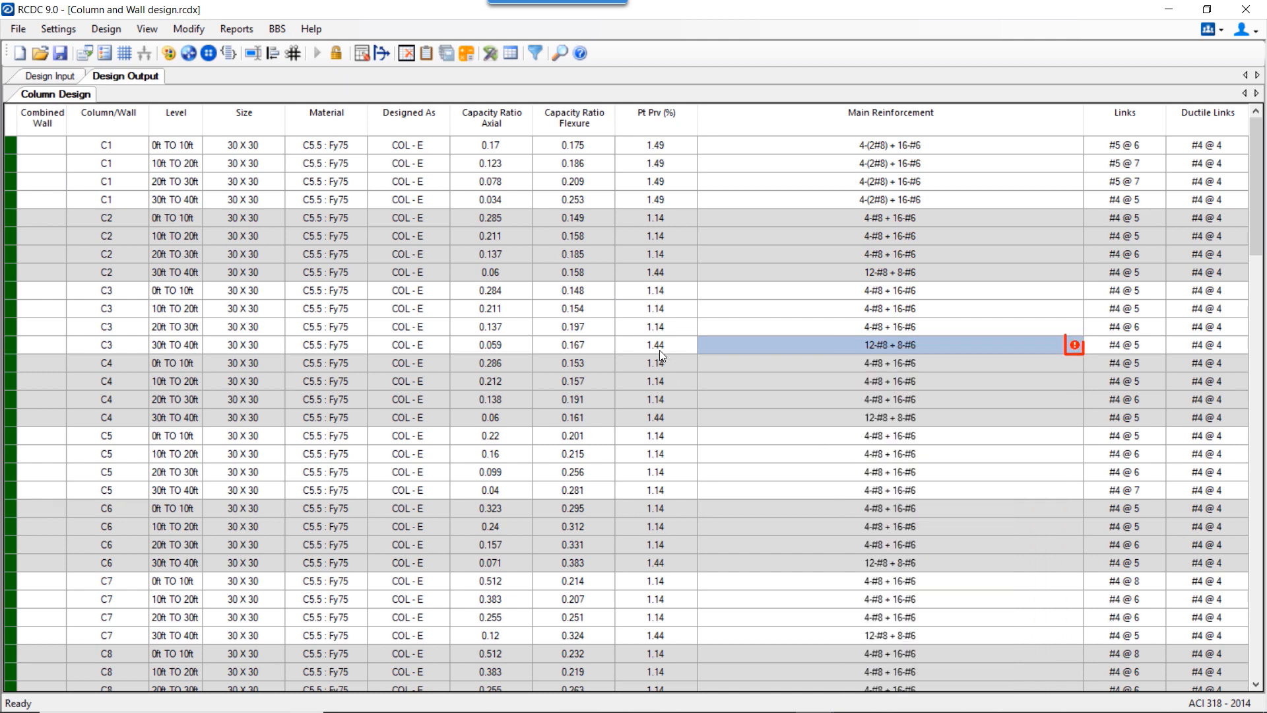
mouse_move(1075, 344)
Step: Review the B and D sizes of column C2 at all levels in Redesign Column, leaving without redesigning
right_click(945, 220)
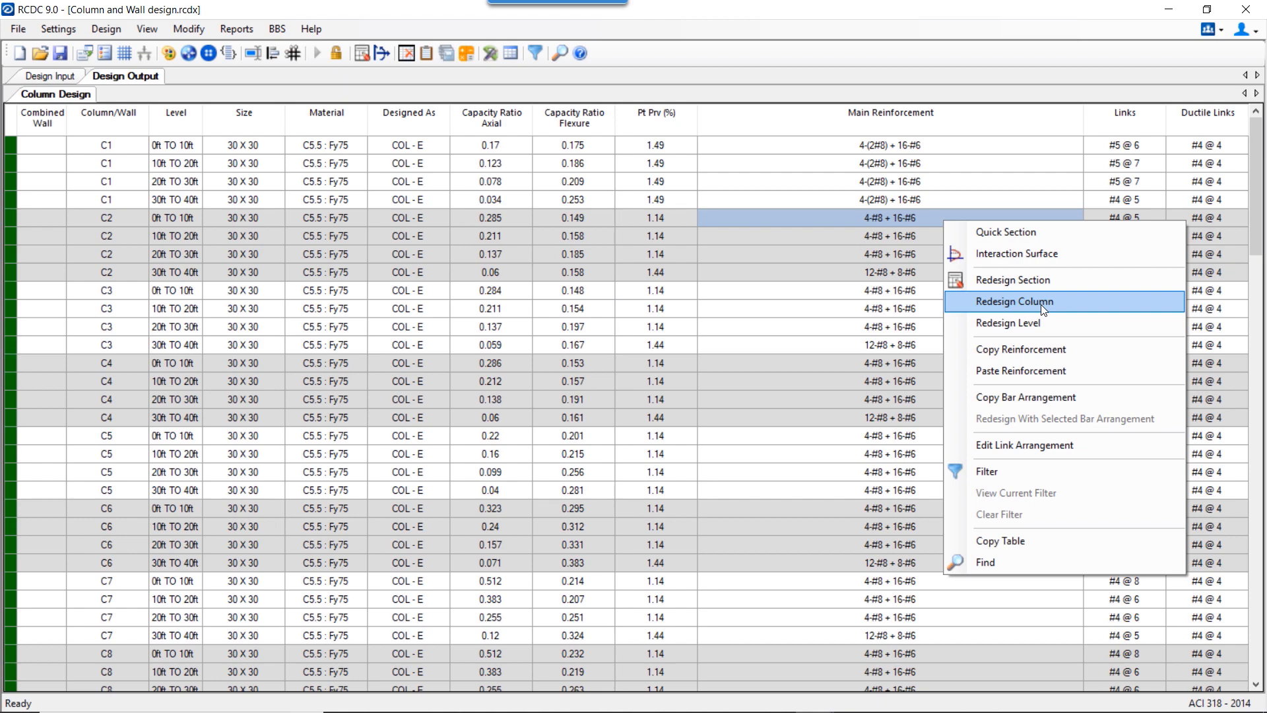
left_click(1043, 307)
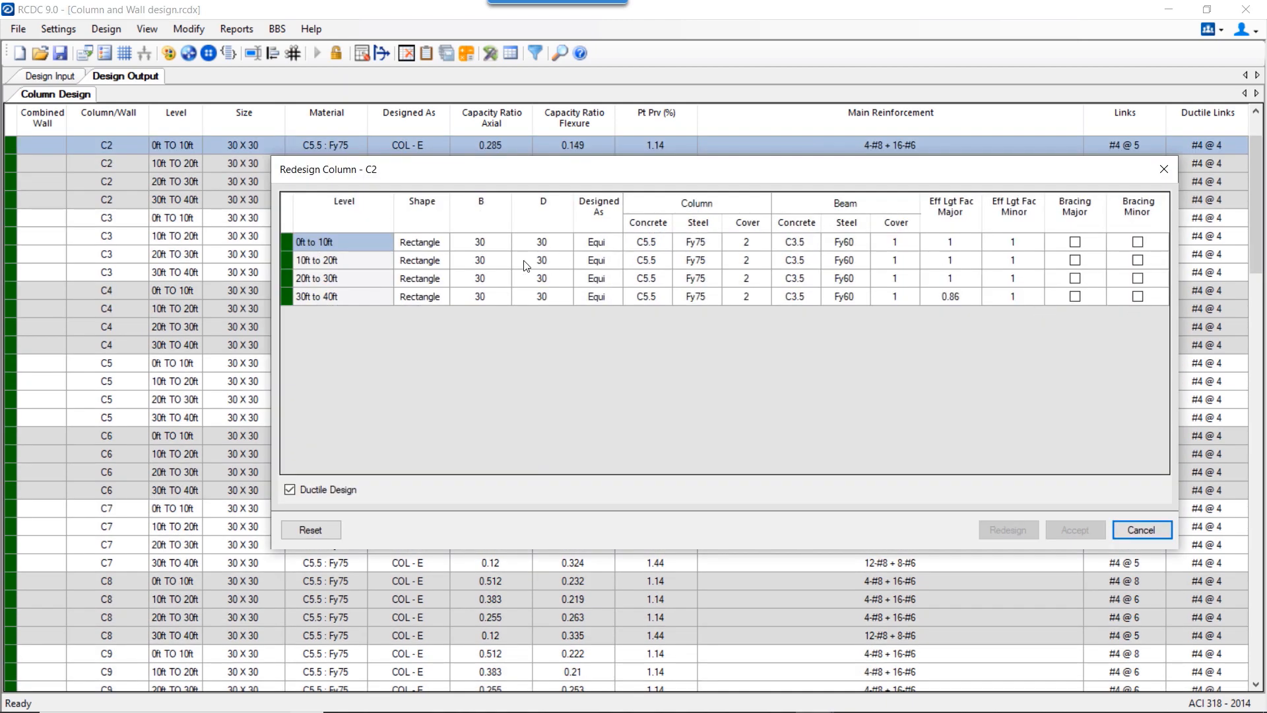
left_click_drag(507, 258, 534, 304)
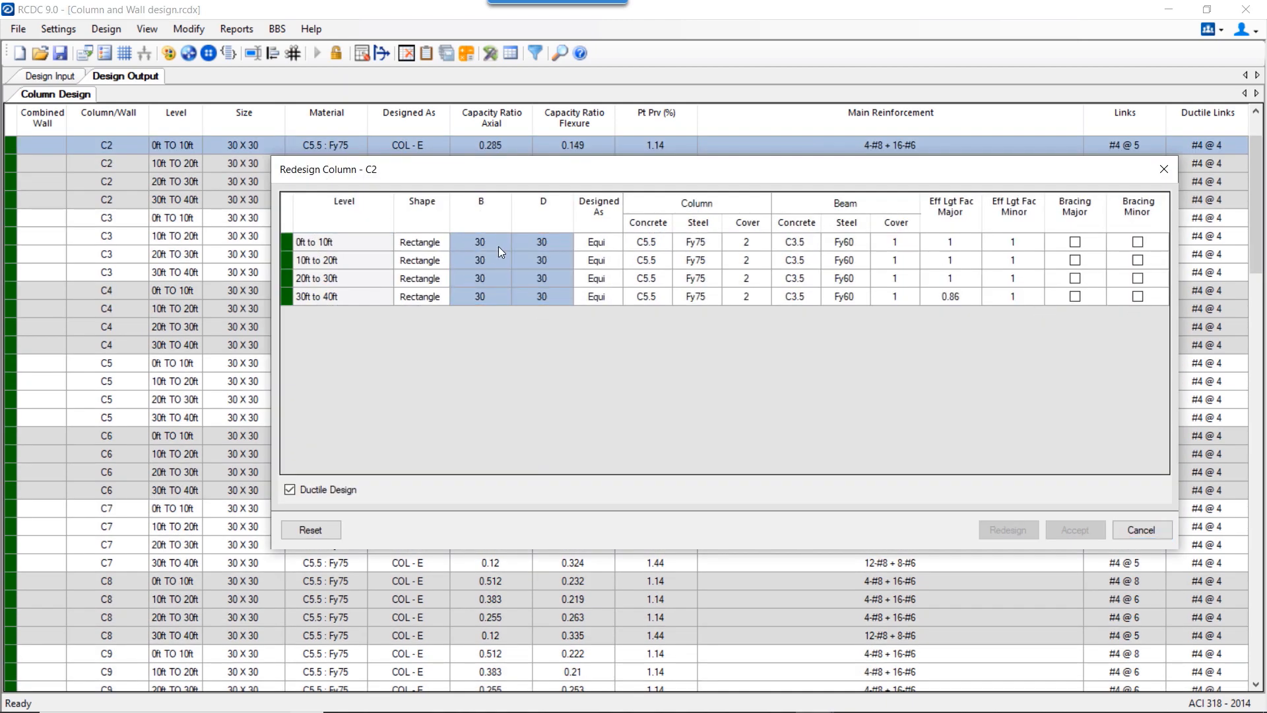
left_click(1124, 532)
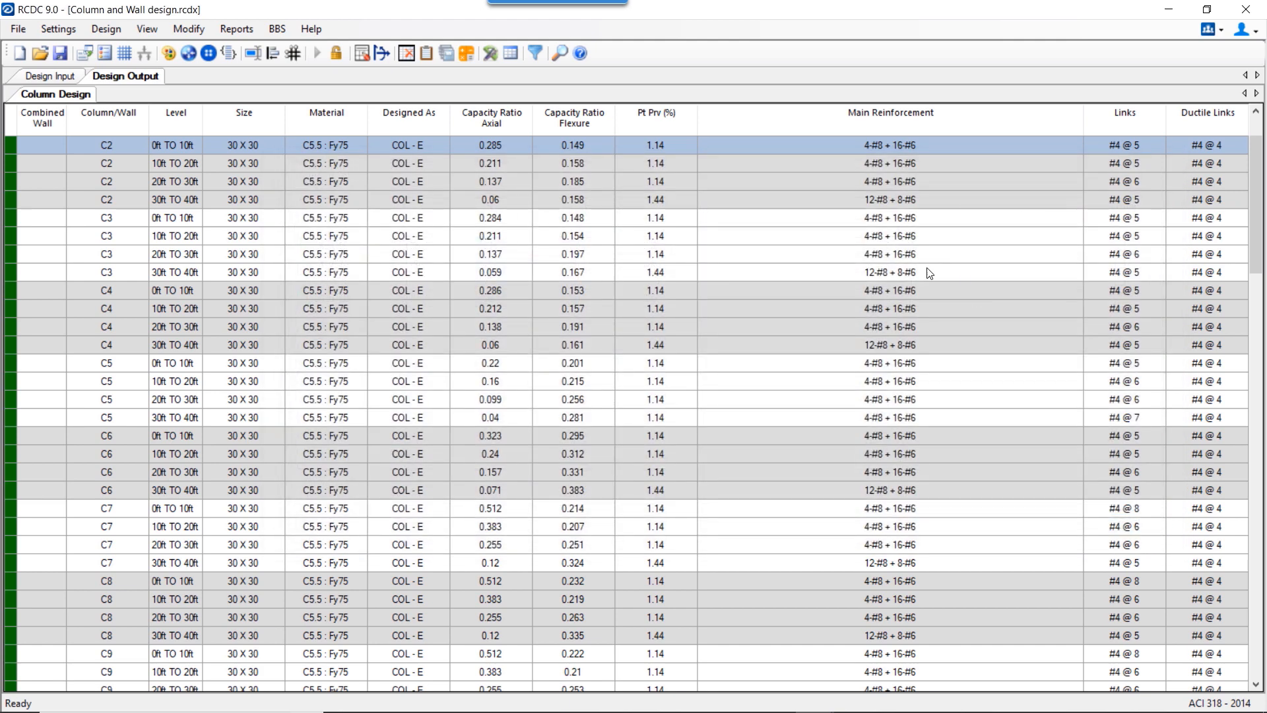
Step: Review the column and beam concrete and steel grades for the 10ft level in Redesign Level, leaving without redesigning
right_click(924, 290)
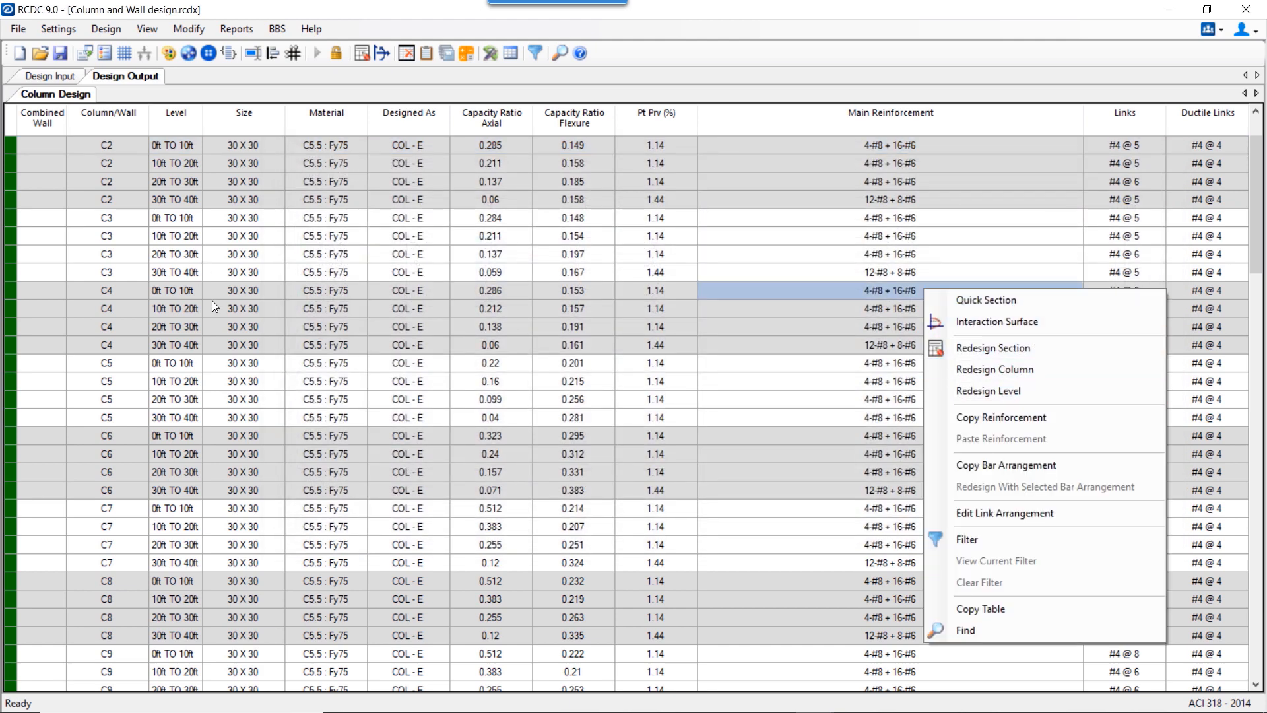
left_click(976, 392)
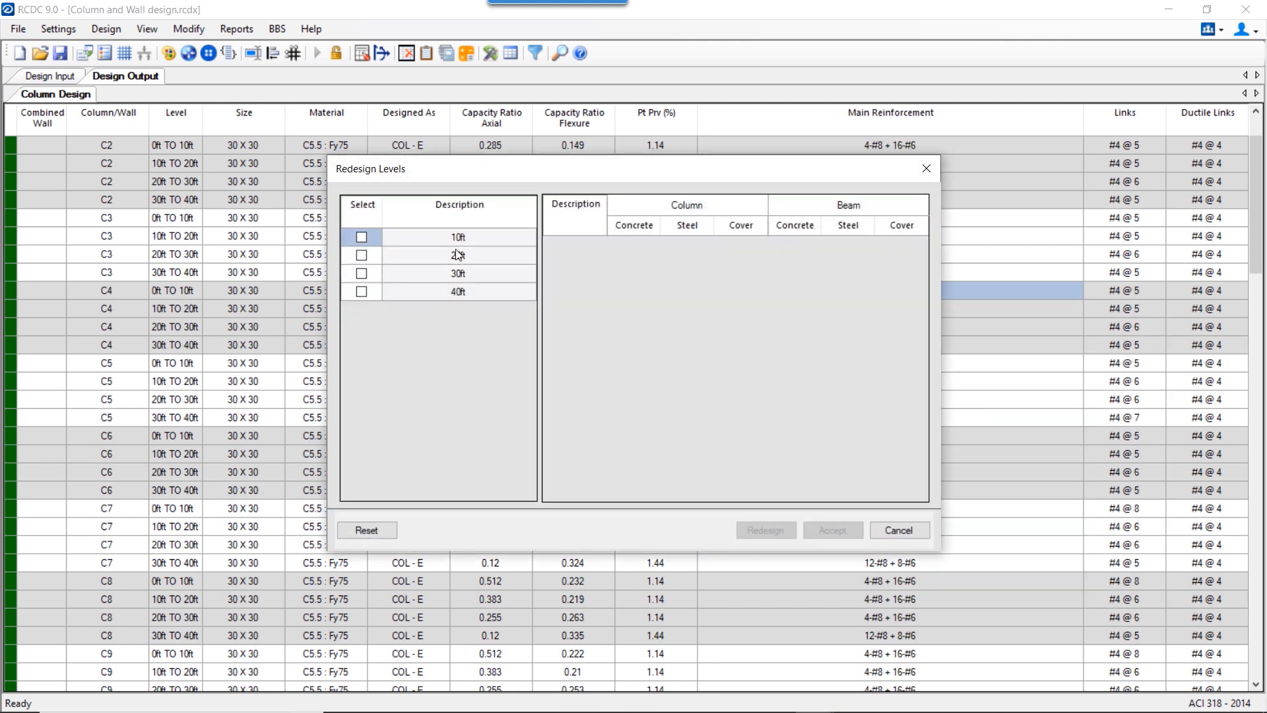
left_click(362, 236)
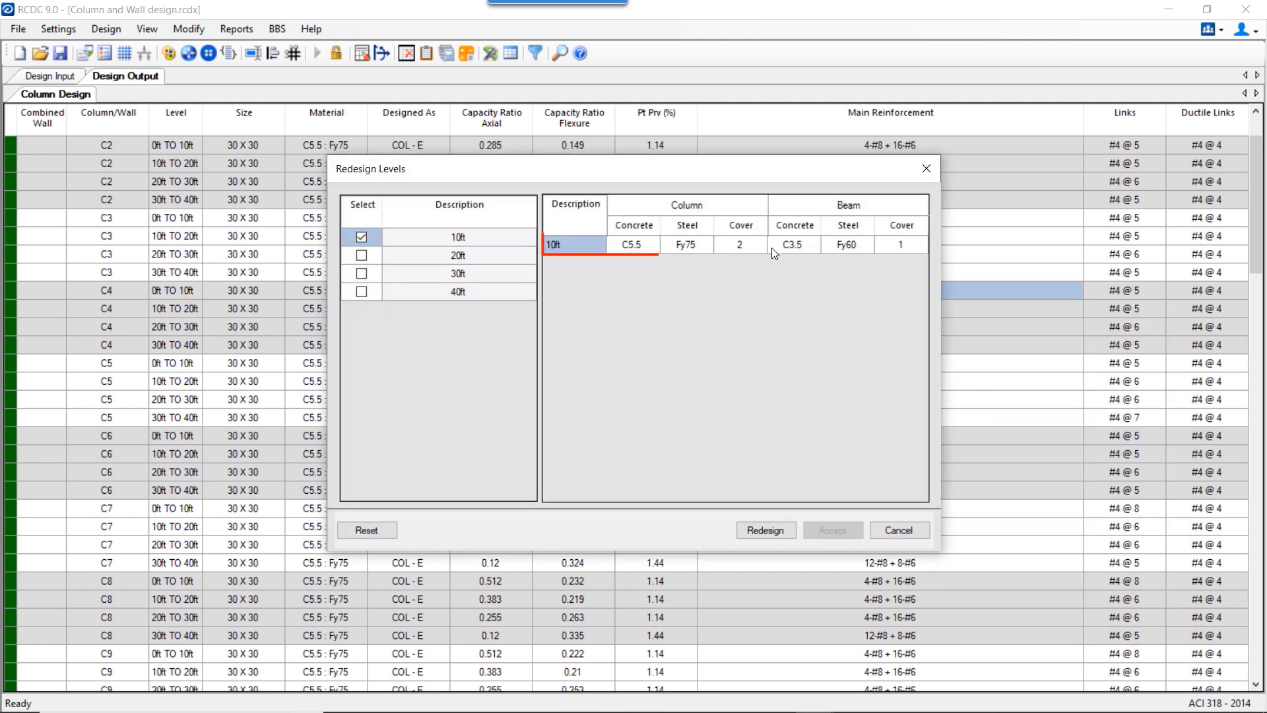
left_click(645, 244)
left_click(686, 245)
left_click(799, 244)
left_click(849, 244)
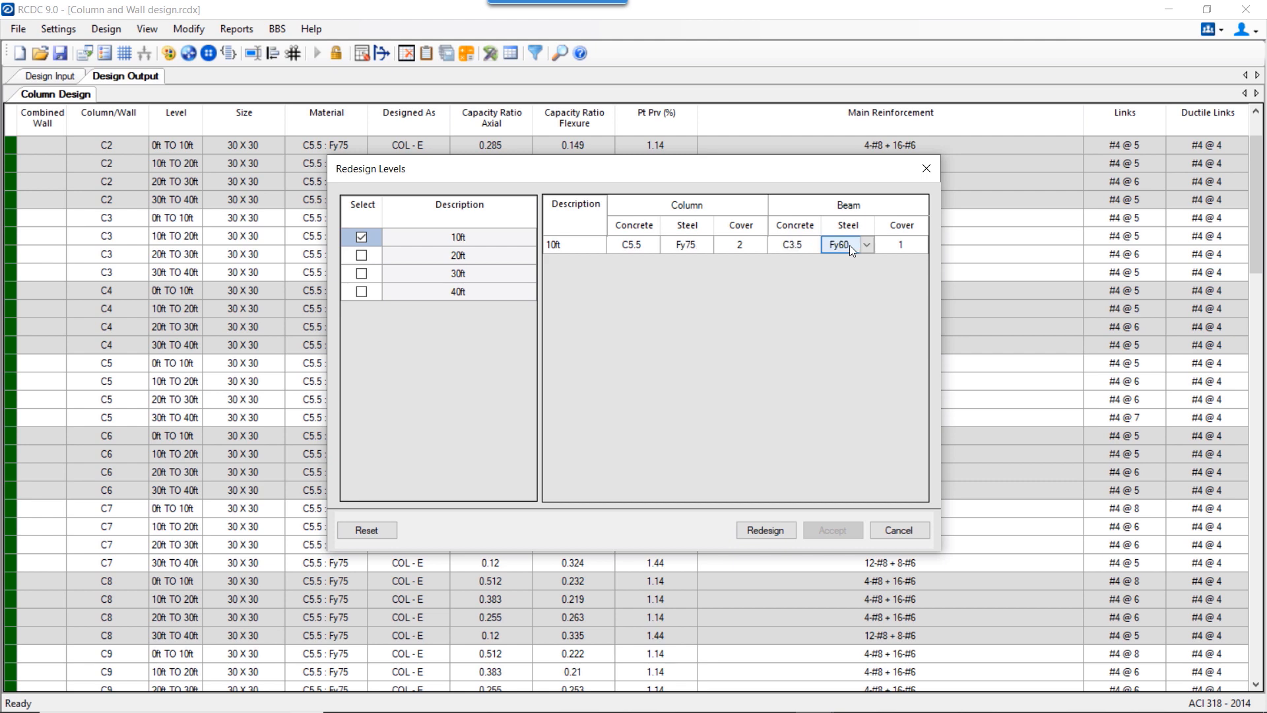
left_click(909, 530)
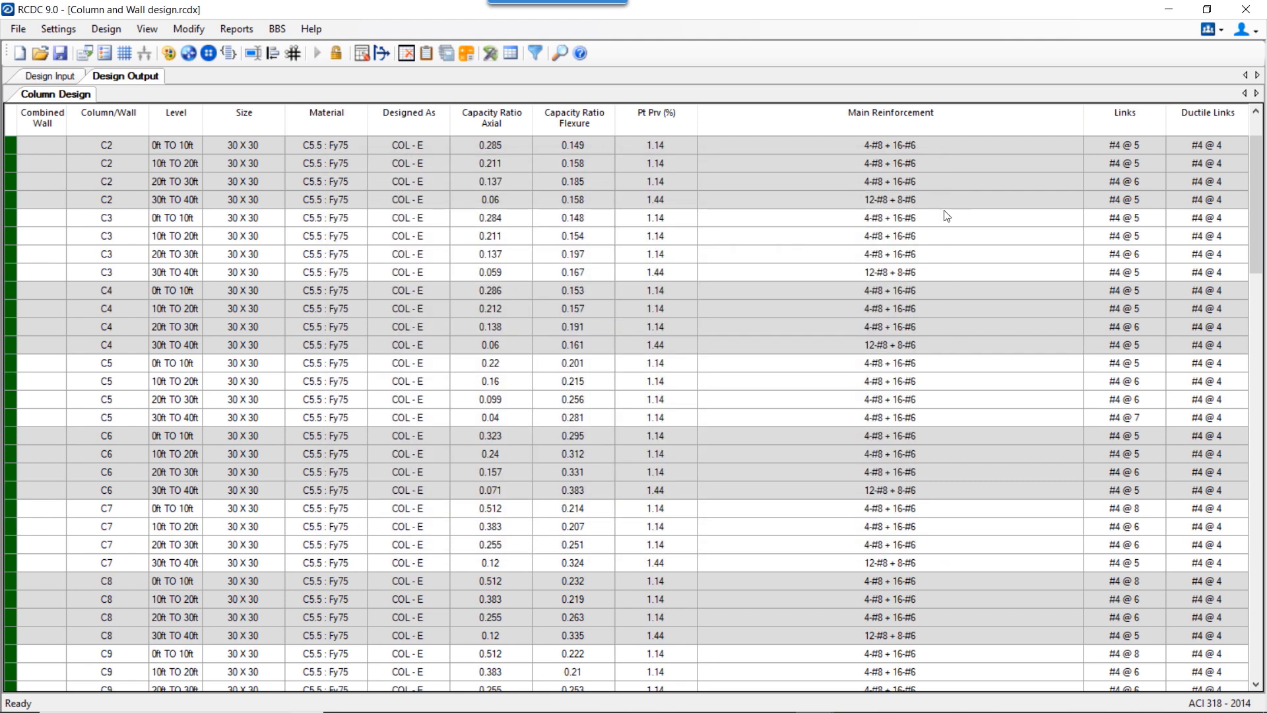
Step: Examine the interaction surface of C2 at 10ft TO 20ft at its maximum axial load and for load cases 5 (Top) and 6 (Top)
left_click(920, 233)
scroll(920, 229, "up", 2)
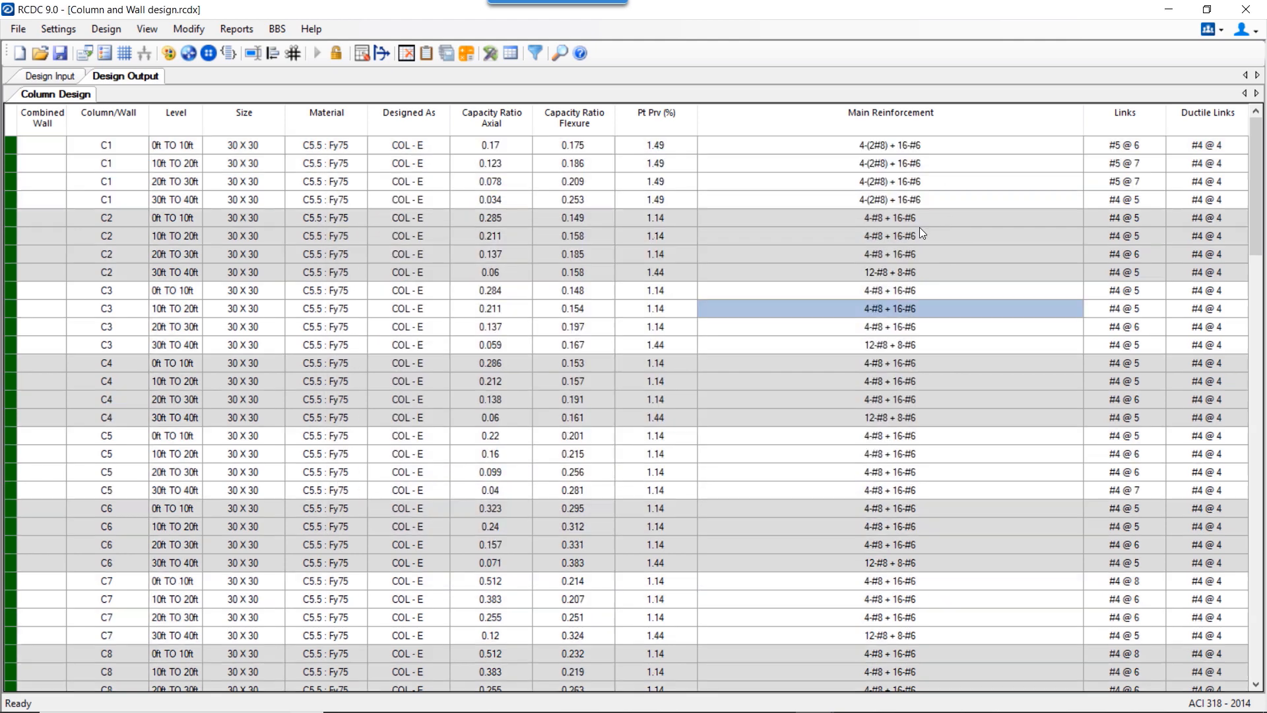
right_click(917, 232)
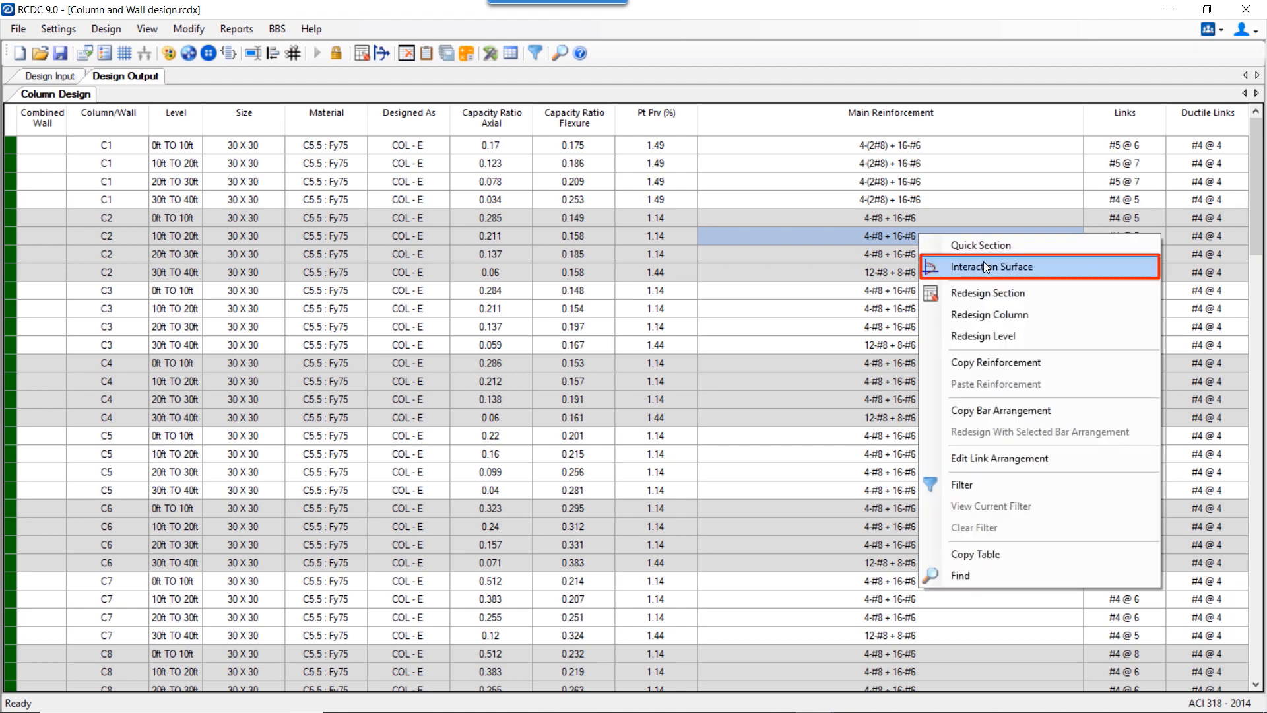
left_click(984, 267)
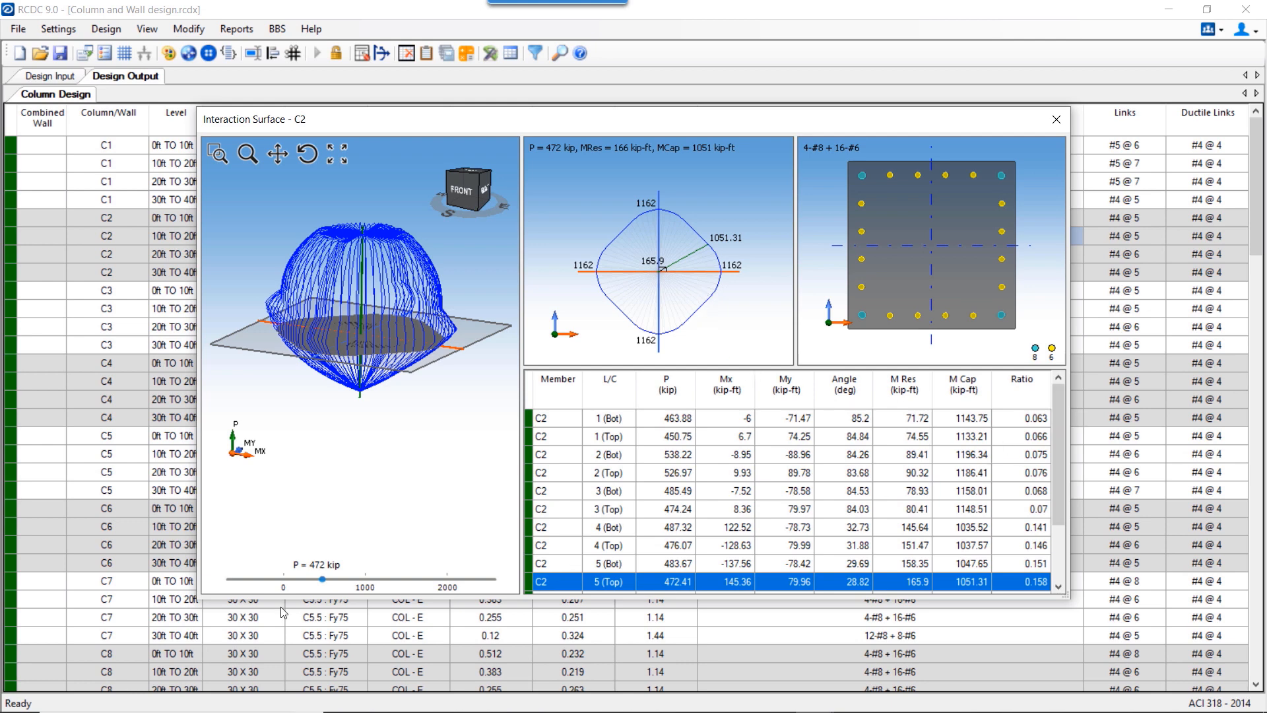
left_click_drag(328, 583, 502, 581)
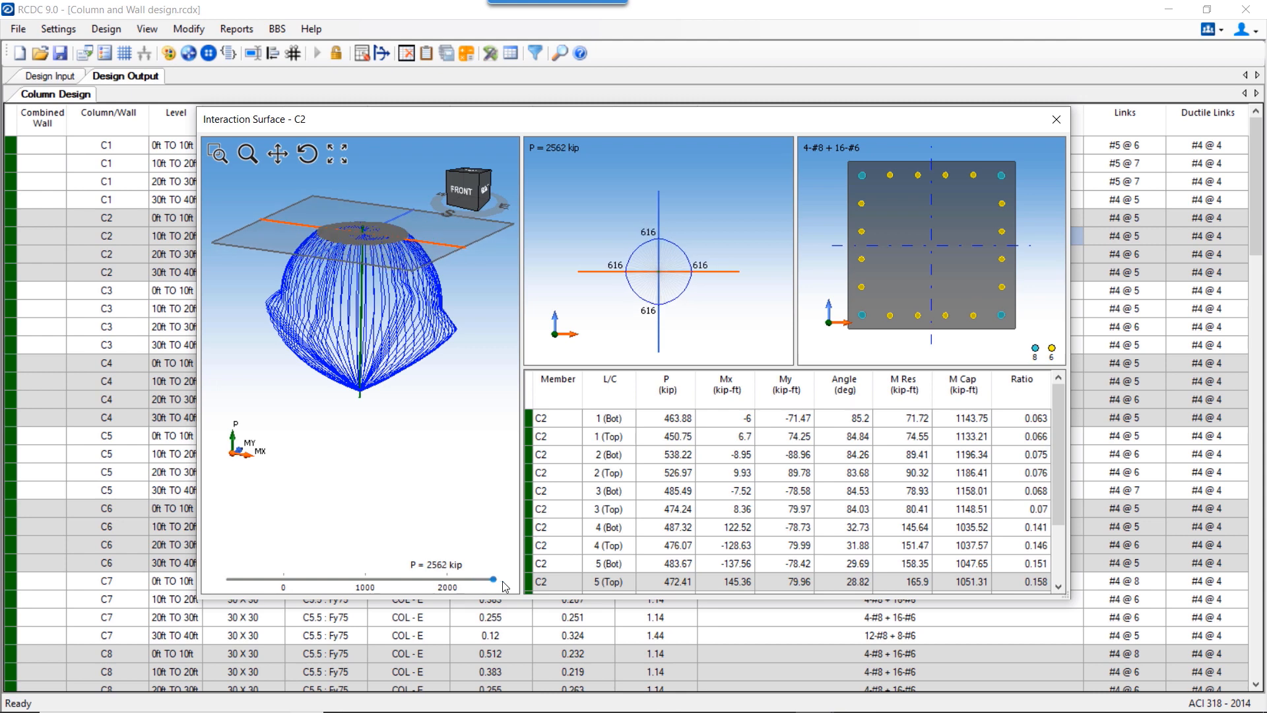
left_click(553, 581)
scroll(653, 543, "down", 2)
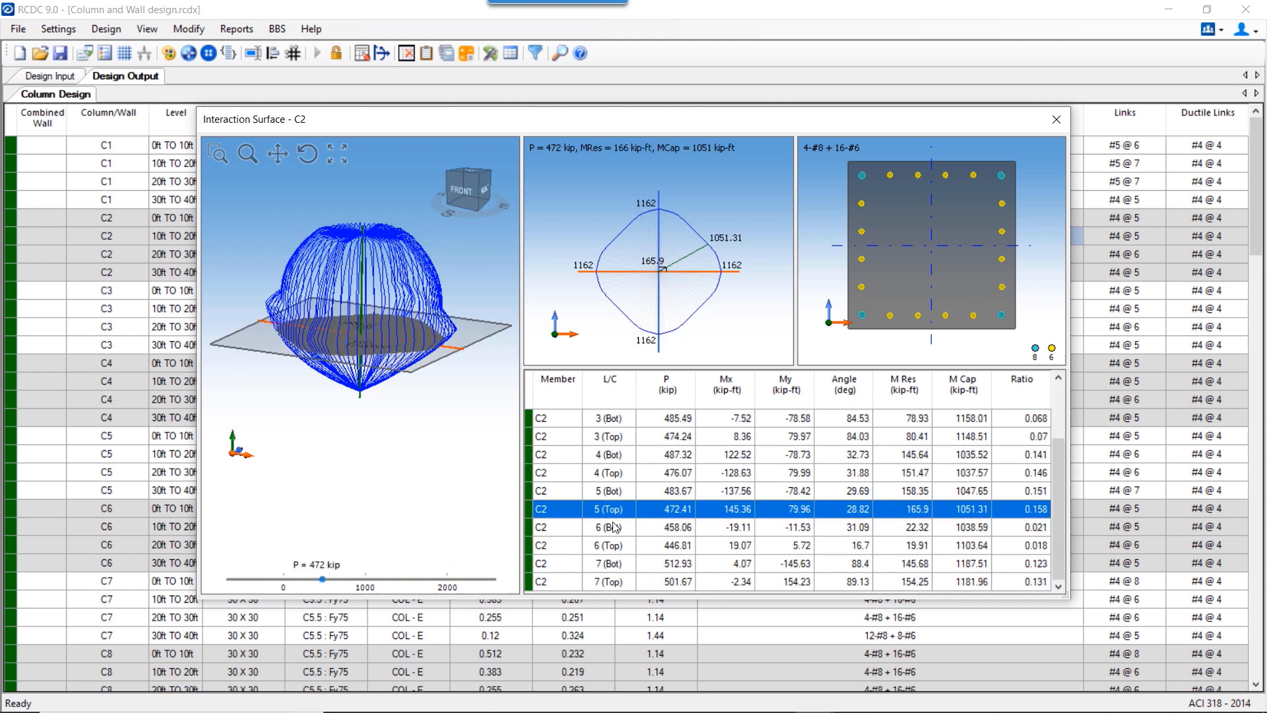
left_click(553, 552)
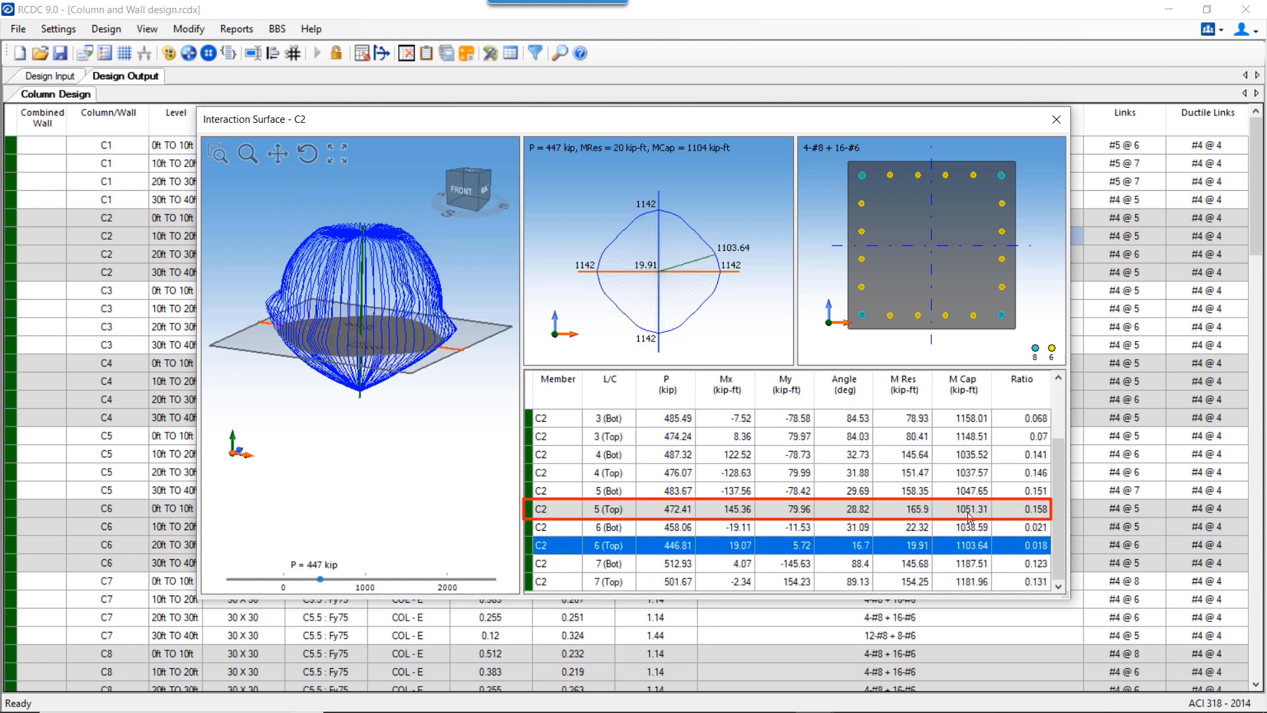
left_click(555, 514)
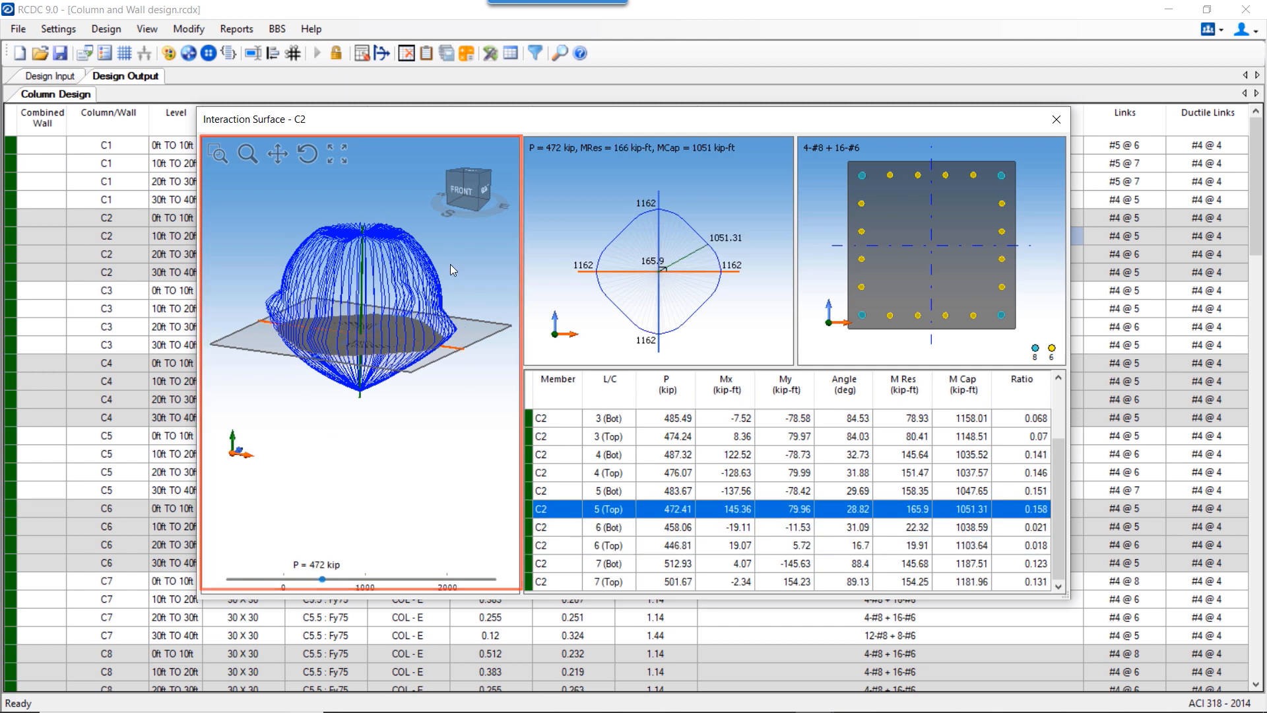
left_click(1056, 121)
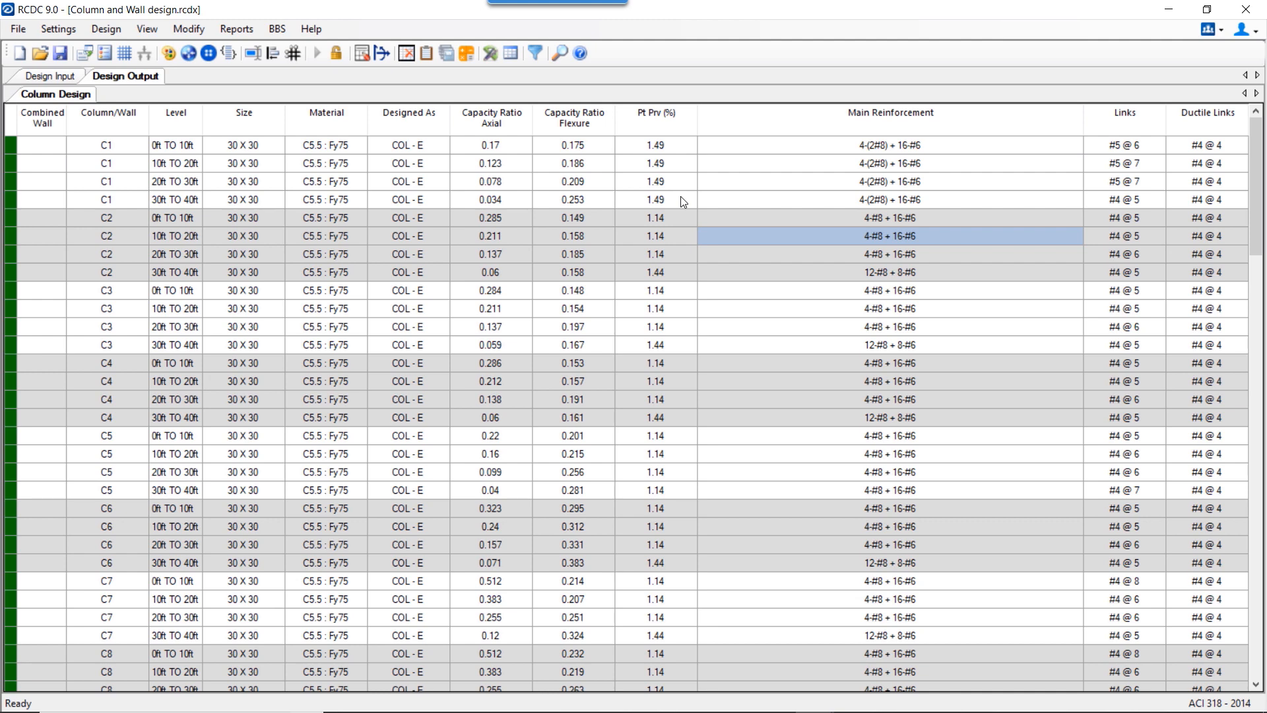
Step: Generate the text schedule and look through the size, steel, links and material entries of the column schedule
left_click(249, 29)
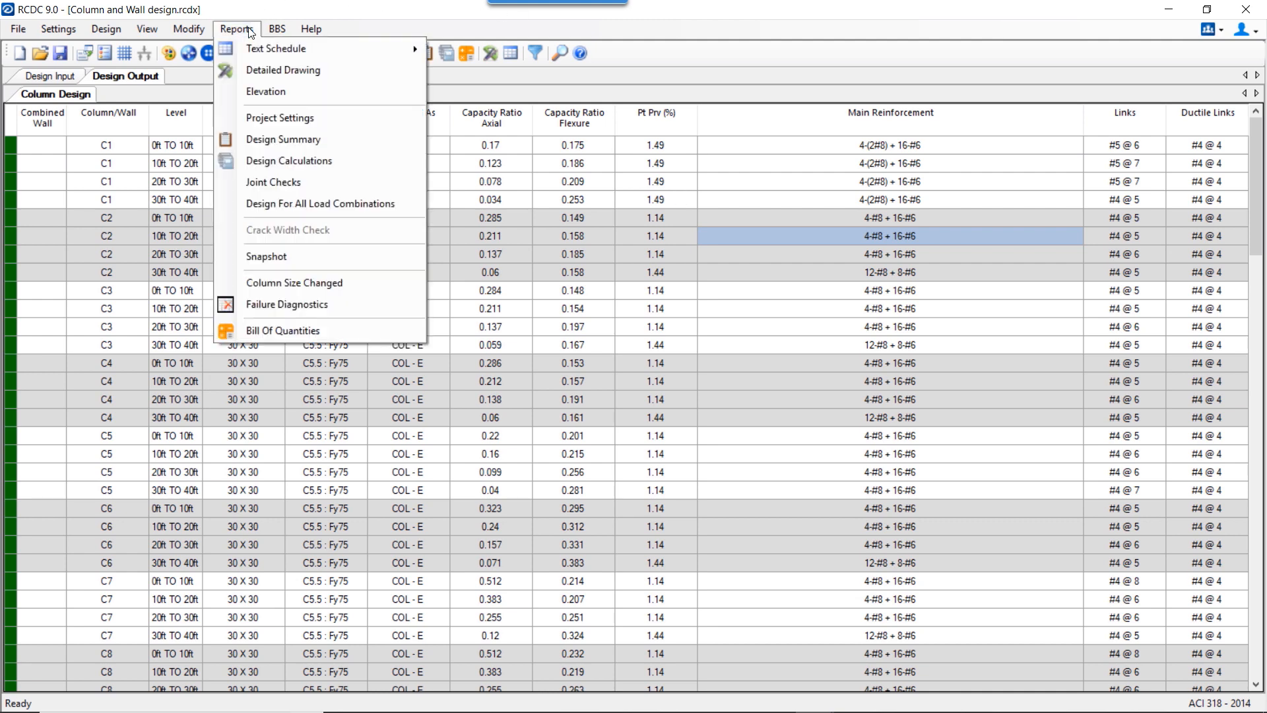
left_click(251, 46)
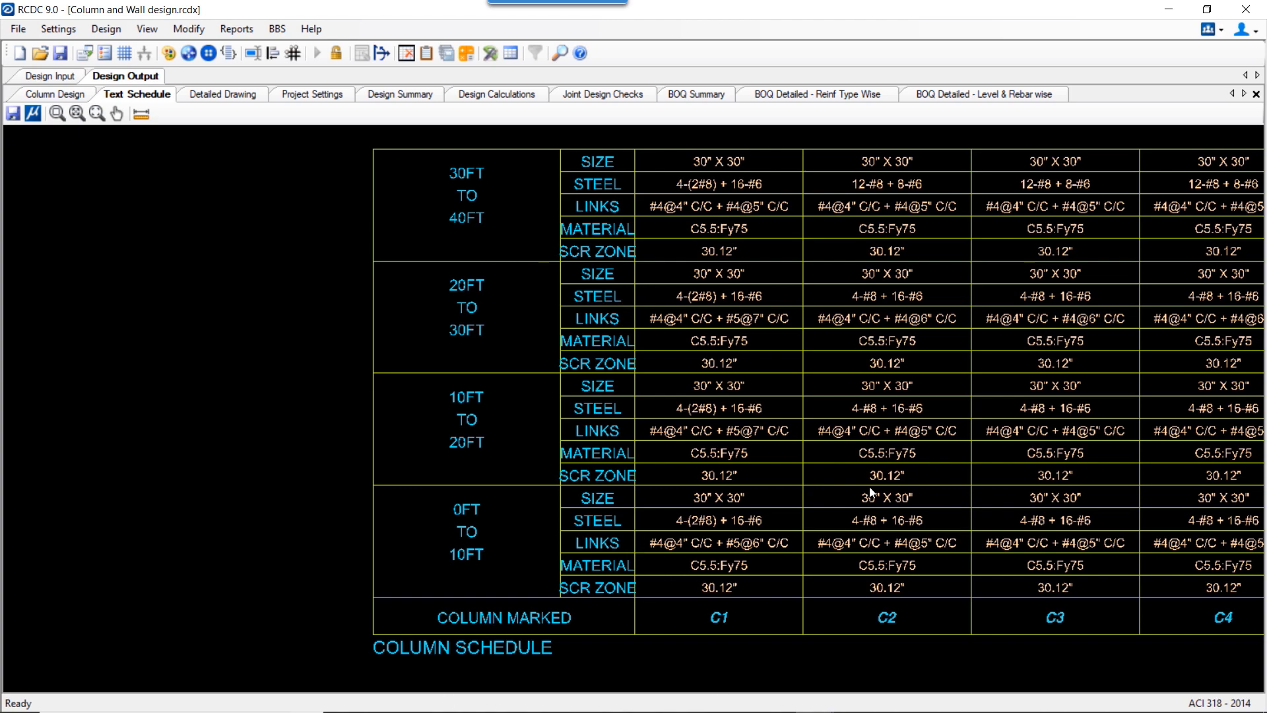
mouse_move(934, 438)
middle_mouse_down()
mouse_move(436, 434)
mouse_move(627, 451)
middle_mouse_up()
Step: Examine the detailed drawing of column C1 and combined wall CW1 at 0FT TO 10FT
left_click(238, 92)
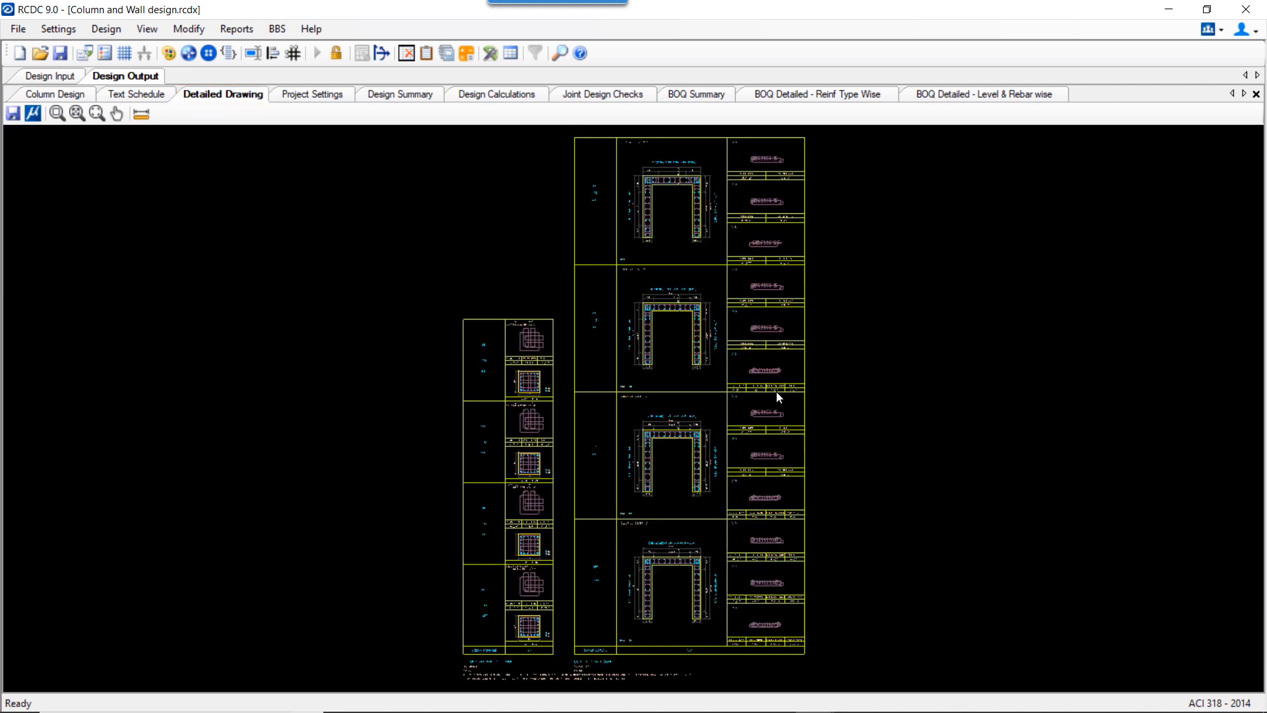
scroll(541, 650, "up", 6)
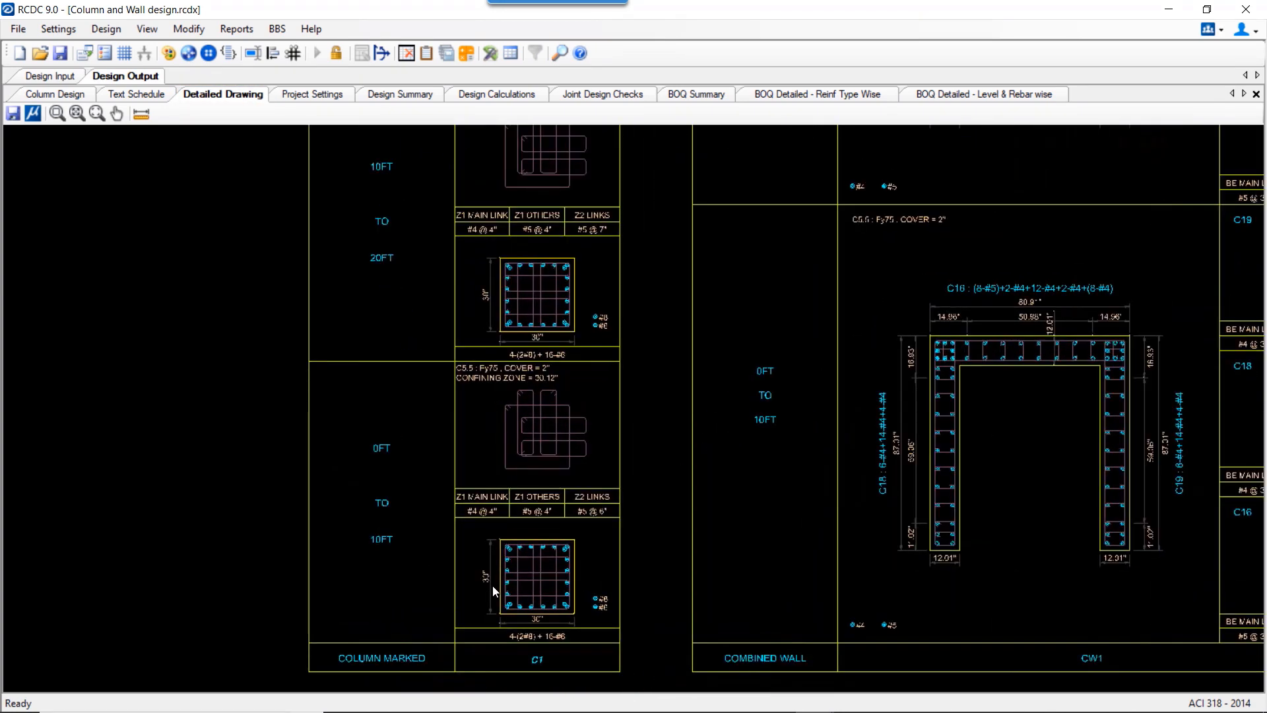
mouse_move(559, 547)
middle_mouse_down()
mouse_move(288, 557)
mouse_move(146, 541)
middle_mouse_up()
scroll(299, 525, "up", 1)
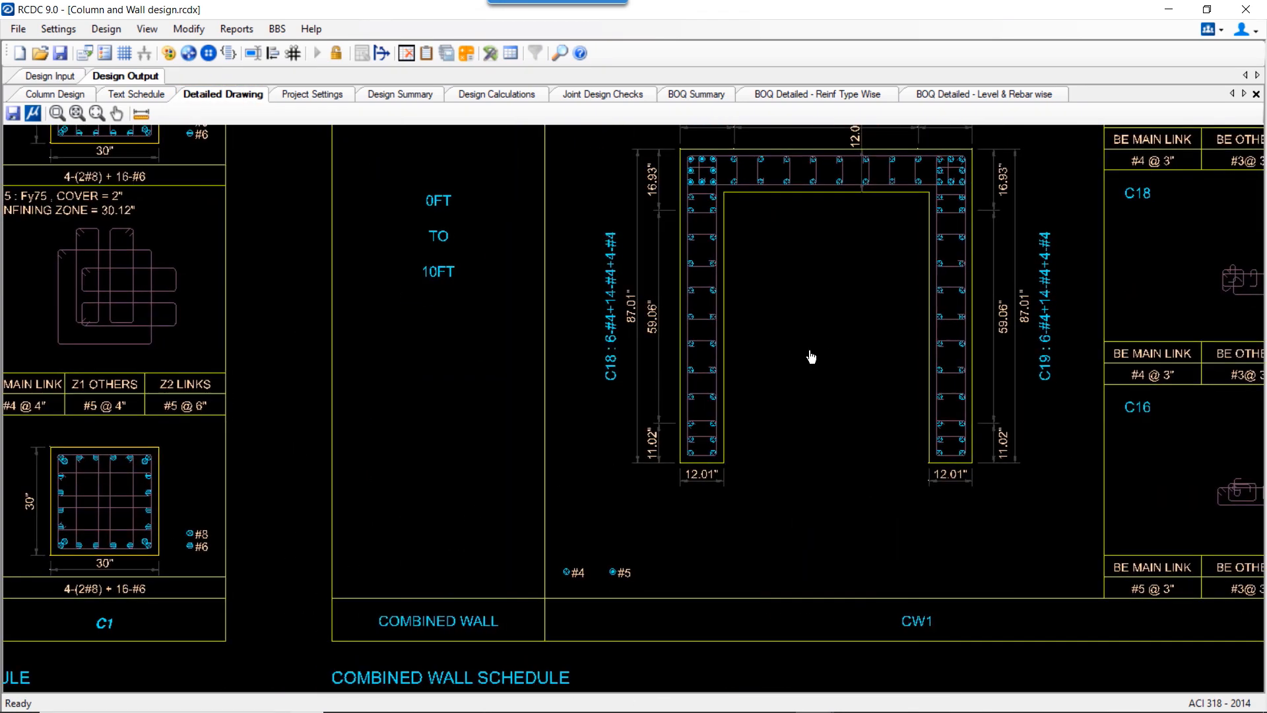
mouse_move(809, 351)
middle_mouse_down()
mouse_move(655, 397)
mouse_move(532, 390)
middle_mouse_up()
scroll(594, 384, "down", 3)
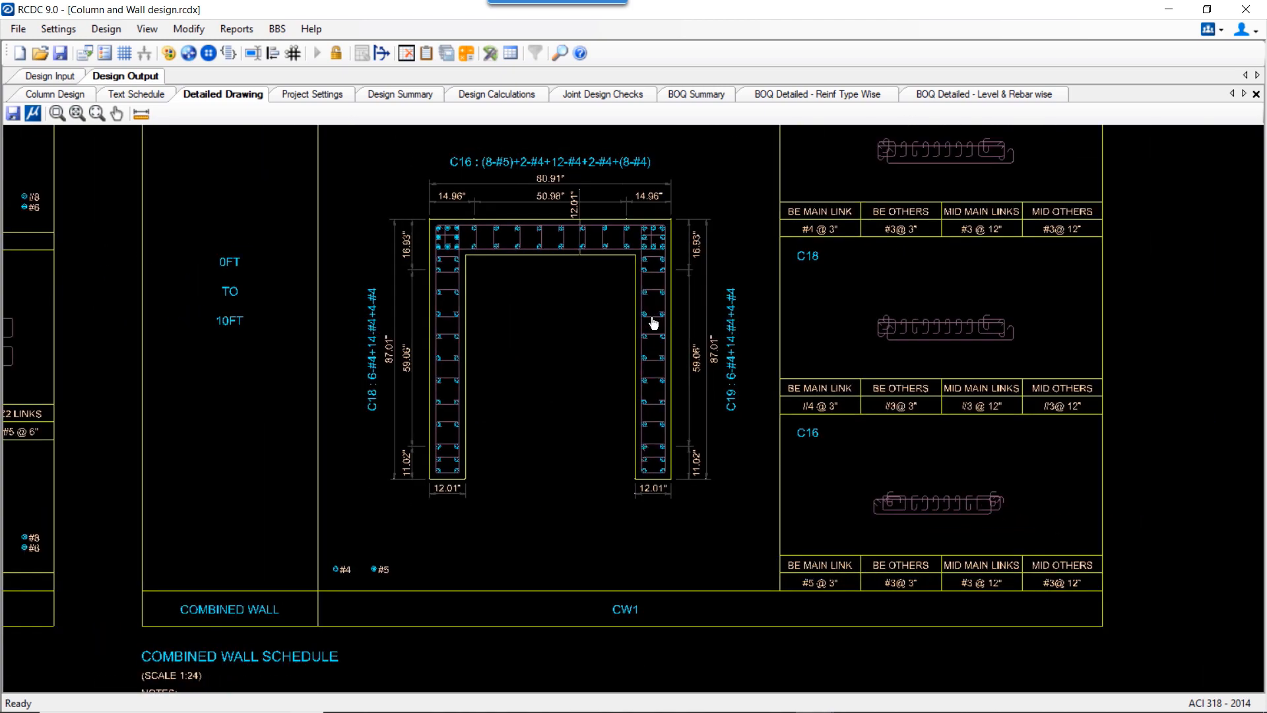
Step: Examine the upper levels of combined wall CW1, including the reinforcement and link details at 20FT TO 30FT
middle_click_drag(653, 325, 674, 571)
middle_click_drag(686, 344, 655, 592)
middle_click_drag(649, 330, 635, 572)
middle_click_drag(884, 267, 871, 594)
mouse_move(862, 257)
middle_mouse_down()
mouse_move(871, 370)
mouse_move(840, 313)
middle_mouse_up()
middle_click_drag(695, 374, 689, 255)
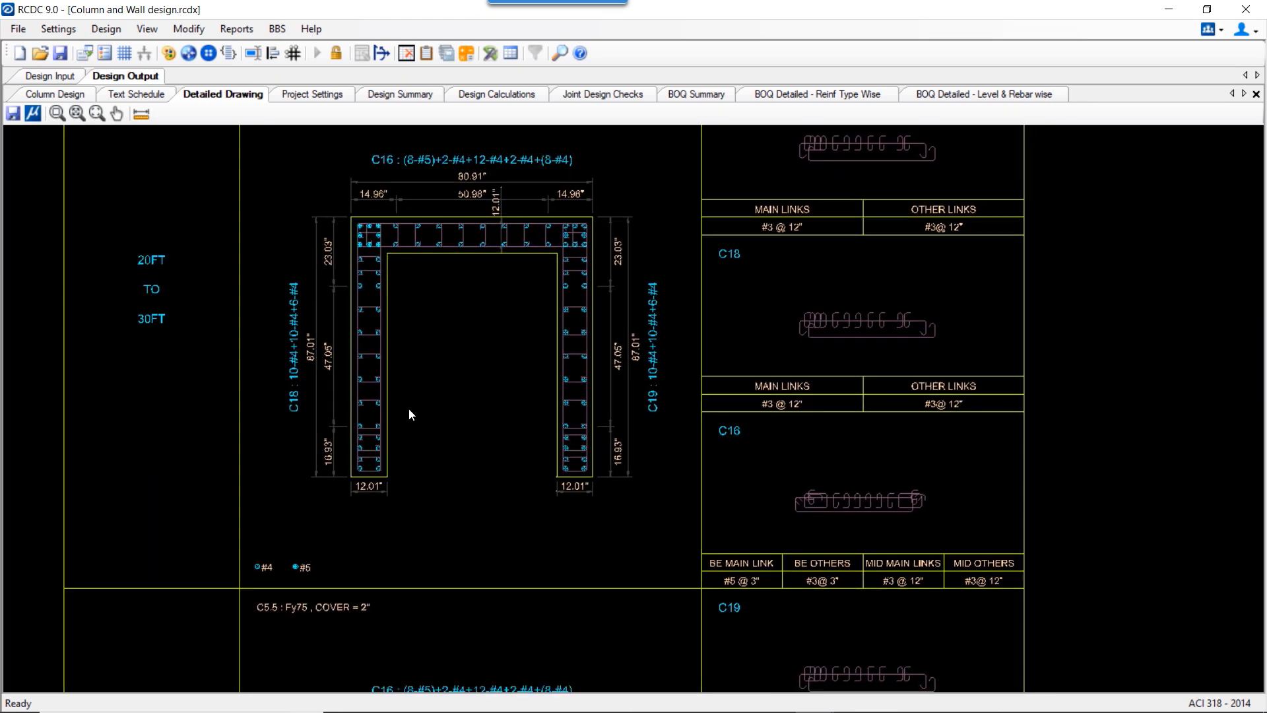
scroll(409, 410, "up", 3)
scroll(409, 308, "down", 1)
middle_click_drag(412, 305, 406, 361)
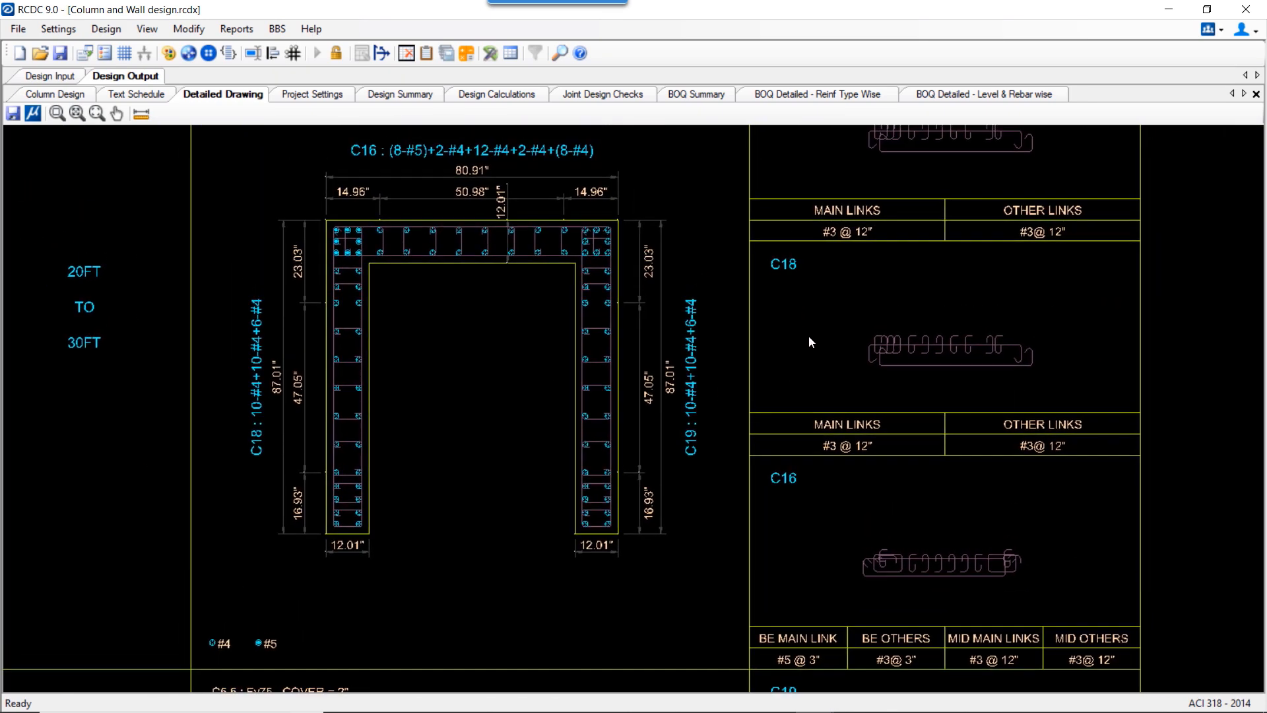
mouse_move(821, 492)
middle_mouse_down()
mouse_move(803, 400)
mouse_move(792, 541)
middle_mouse_up()
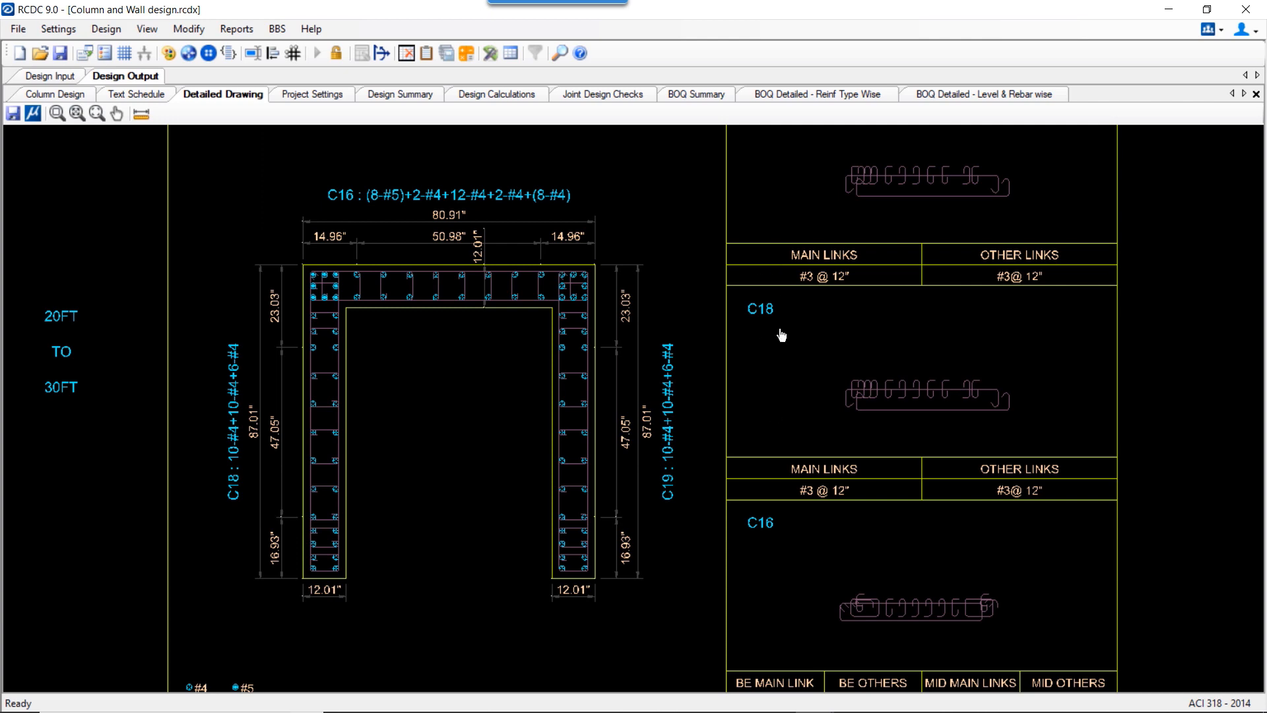
middle_click_drag(781, 331, 789, 450)
middle_click_drag(507, 470, 512, 382)
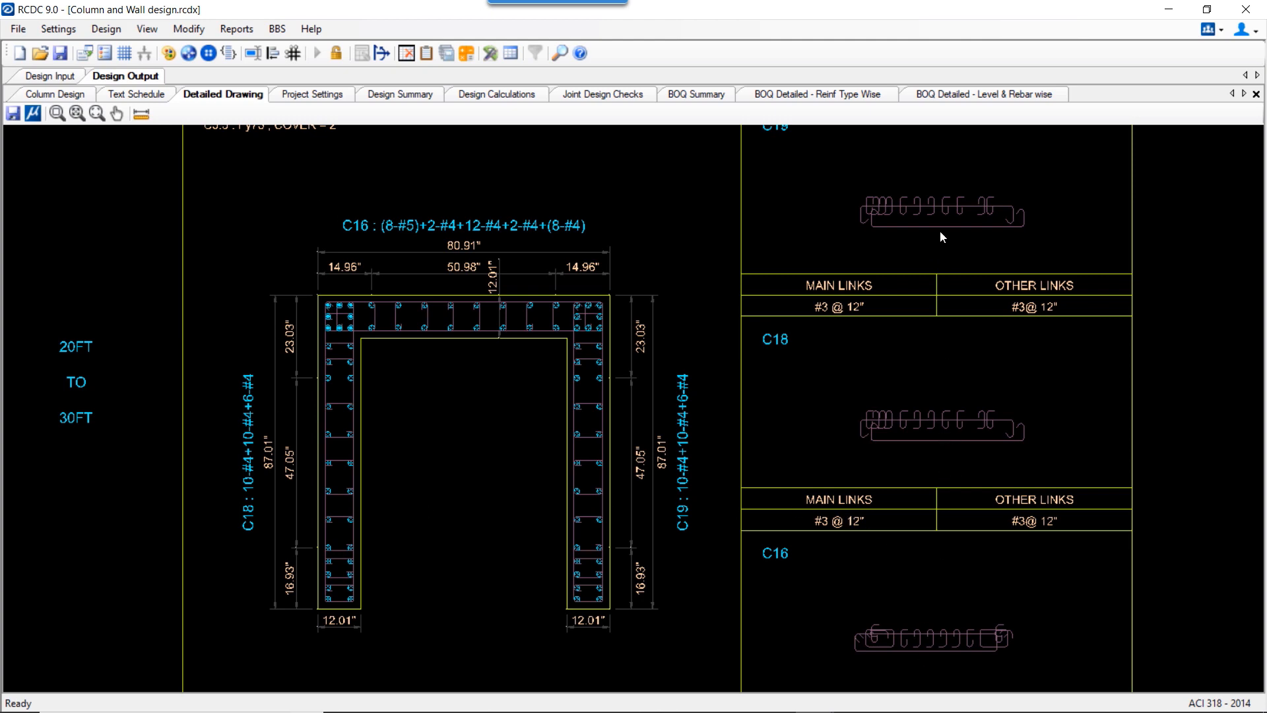
Step: Examine the elevation drawing of column C13 from its base up through the levels
scroll(937, 241, "down", 2)
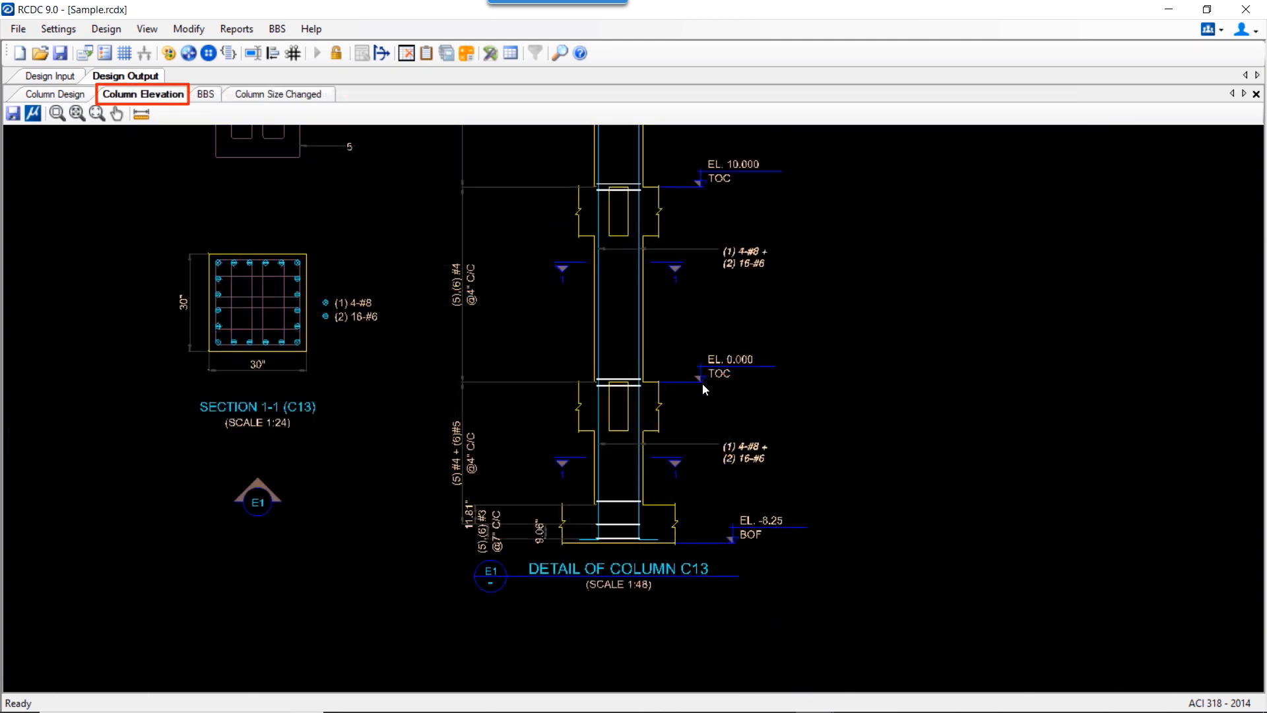
scroll(813, 290, "up", 6)
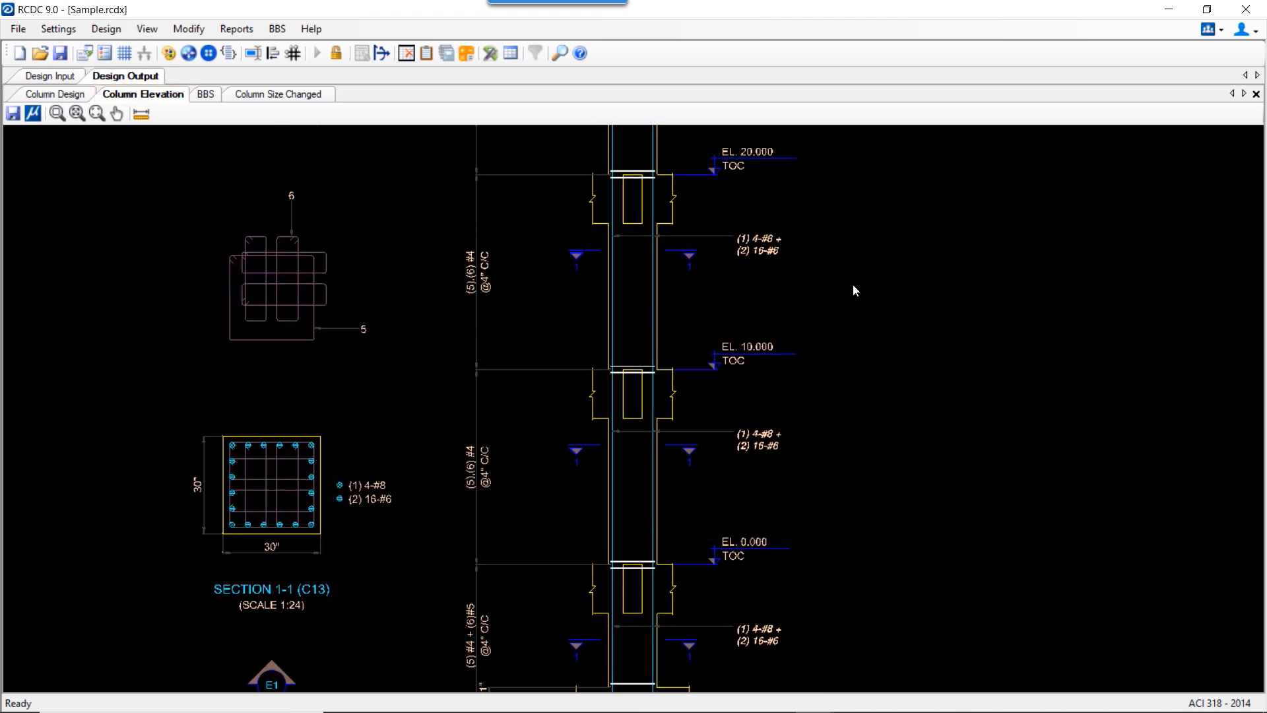
scroll(865, 387, "up", 4)
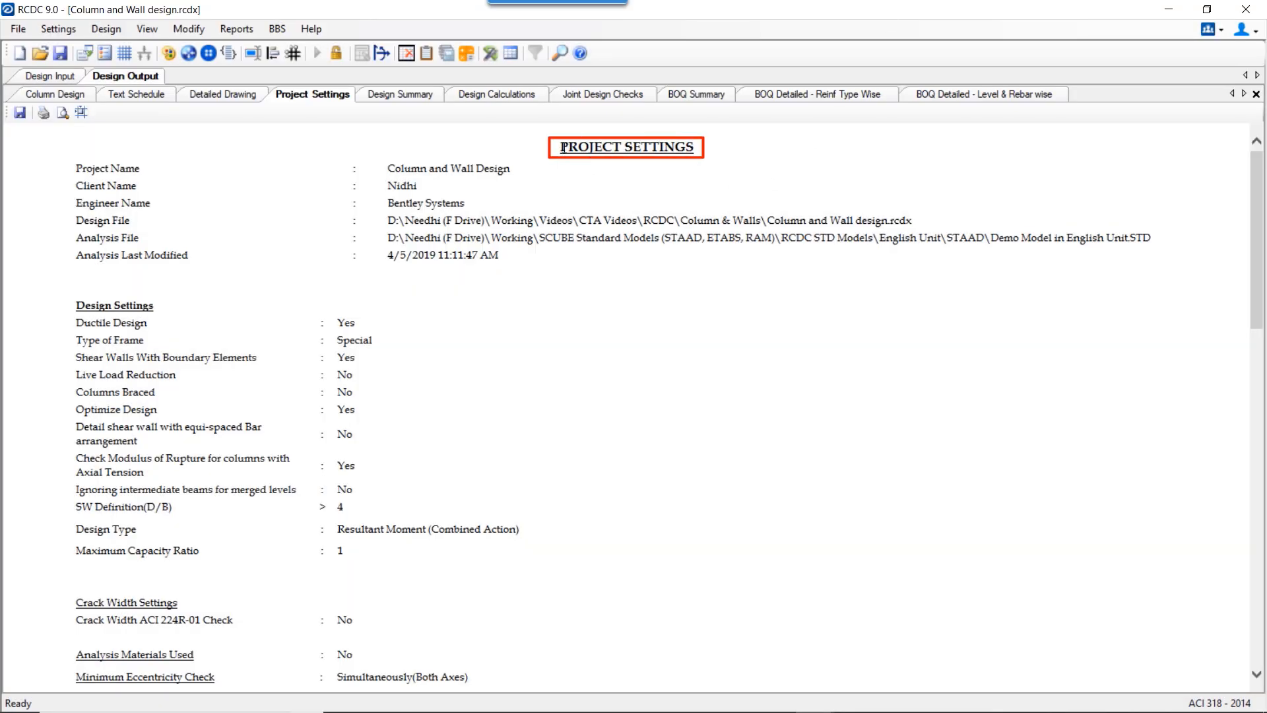
Step: Read through the Project Settings report, including its zone bar and reinforcement settings
left_click_drag(558, 146, 684, 152)
scroll(325, 314, "down", 15)
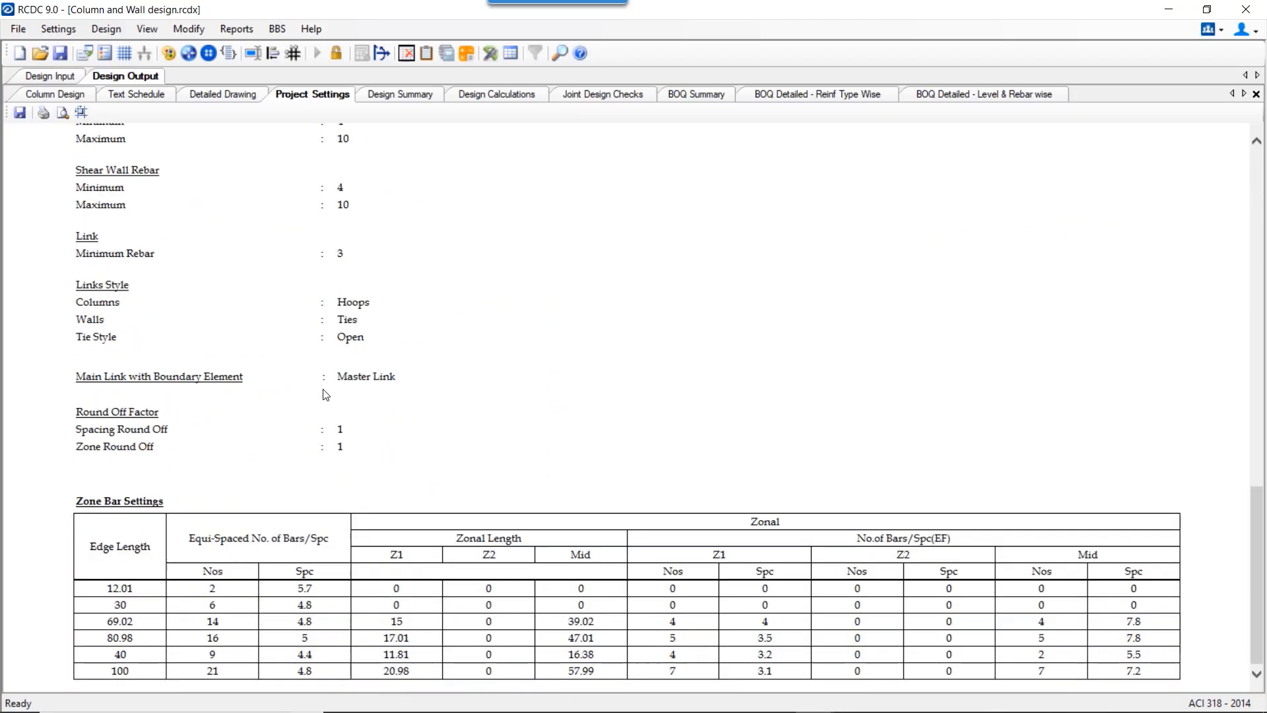
scroll(517, 557, "up", 9)
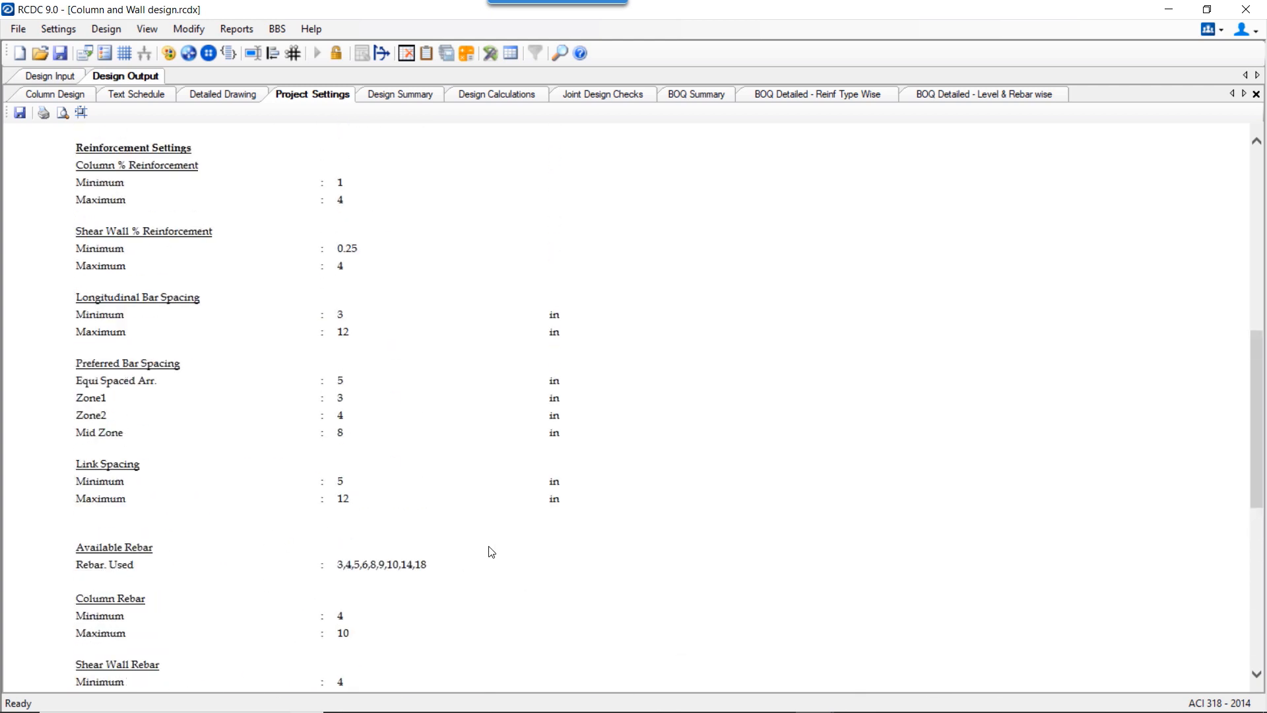
Step: Return to the start of the Project Settings report and review the Design Summary tables for columns C4 through C17
scroll(425, 462, "up", 3)
scroll(422, 462, "up", 3)
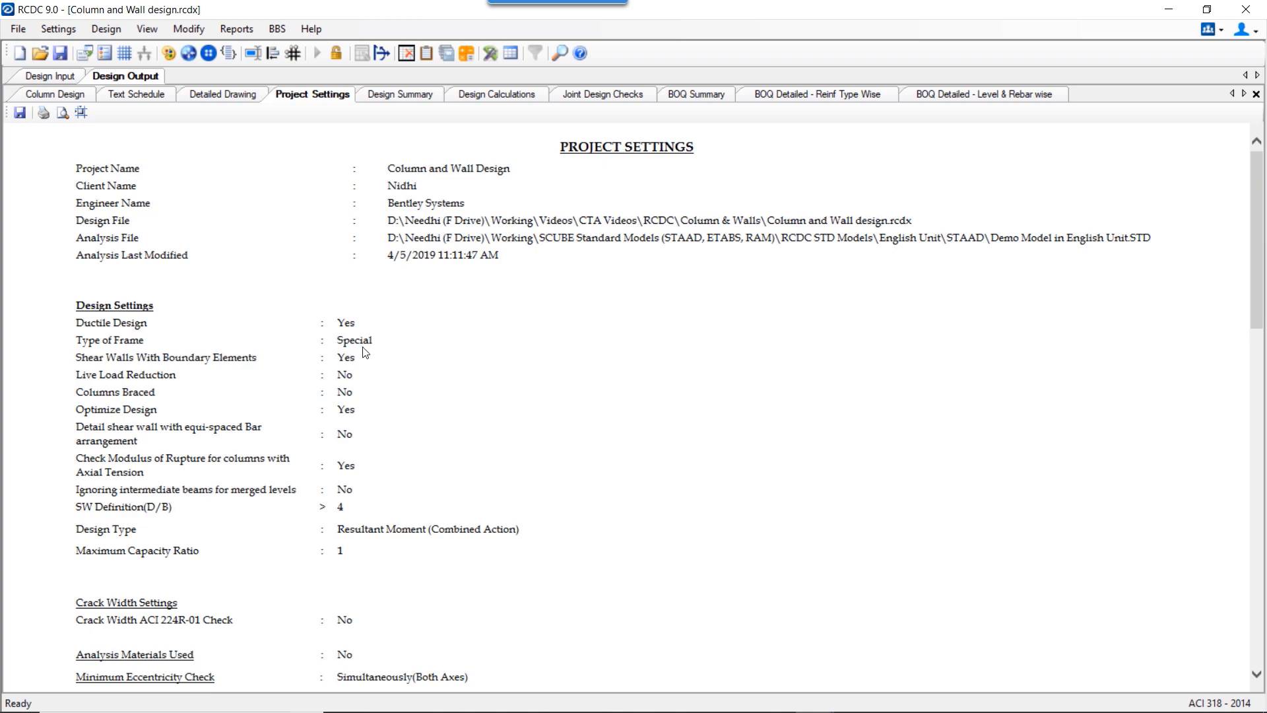
left_click(396, 99)
scroll(424, 475, "down", 10)
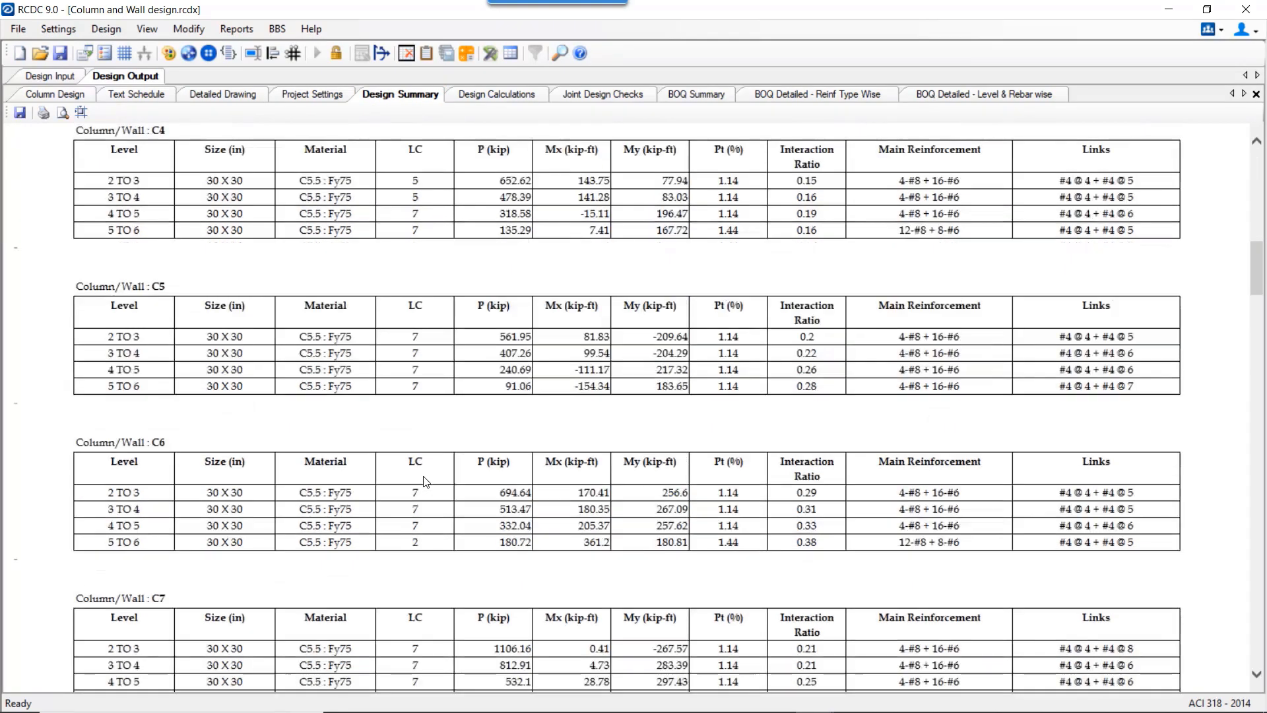
scroll(426, 482, "down", 15)
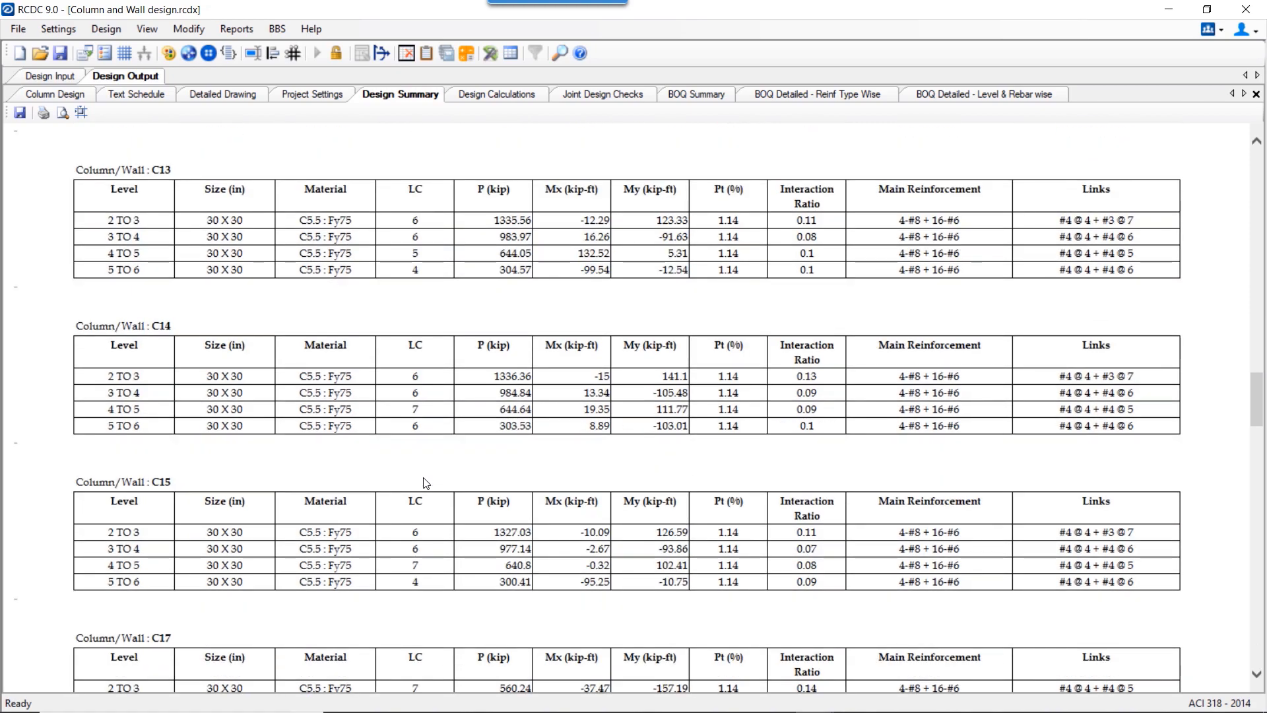
Step: Read the Design Calculations report from its definitions through the sway, load data, effective length and slenderness checks of column C1 at 0ft to 10ft
left_click(496, 98)
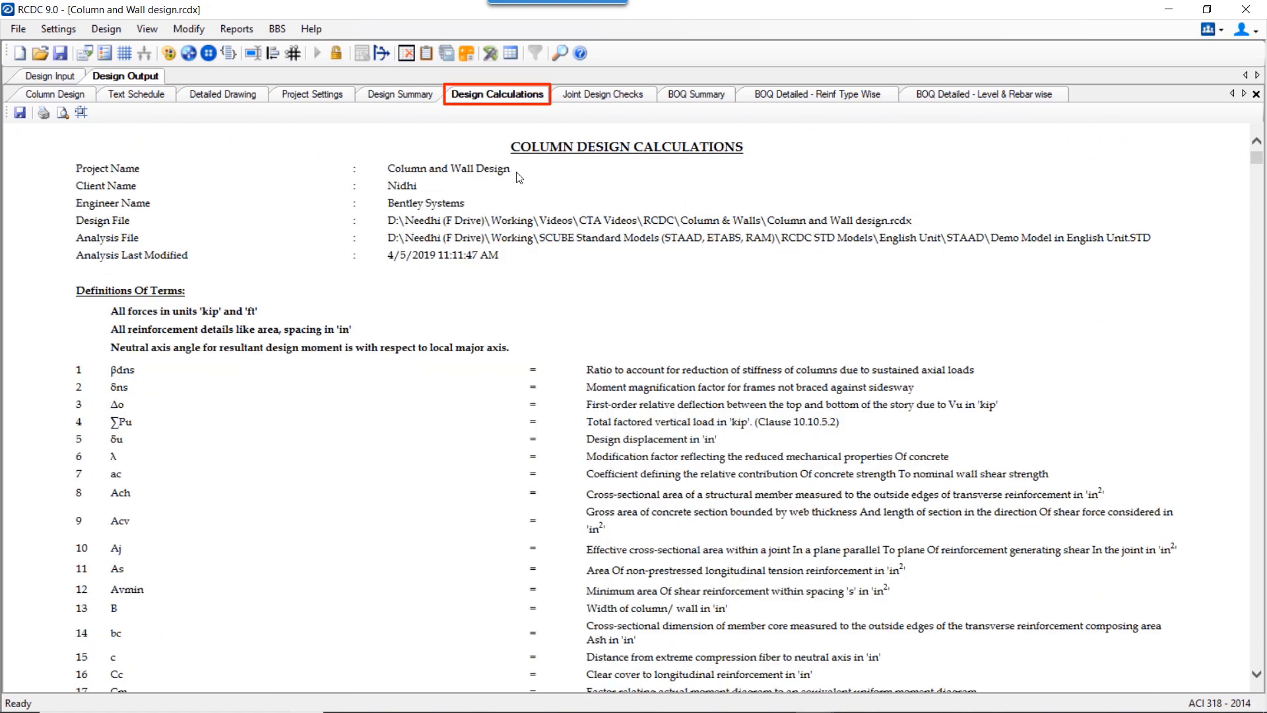
scroll(498, 571, "down", 20)
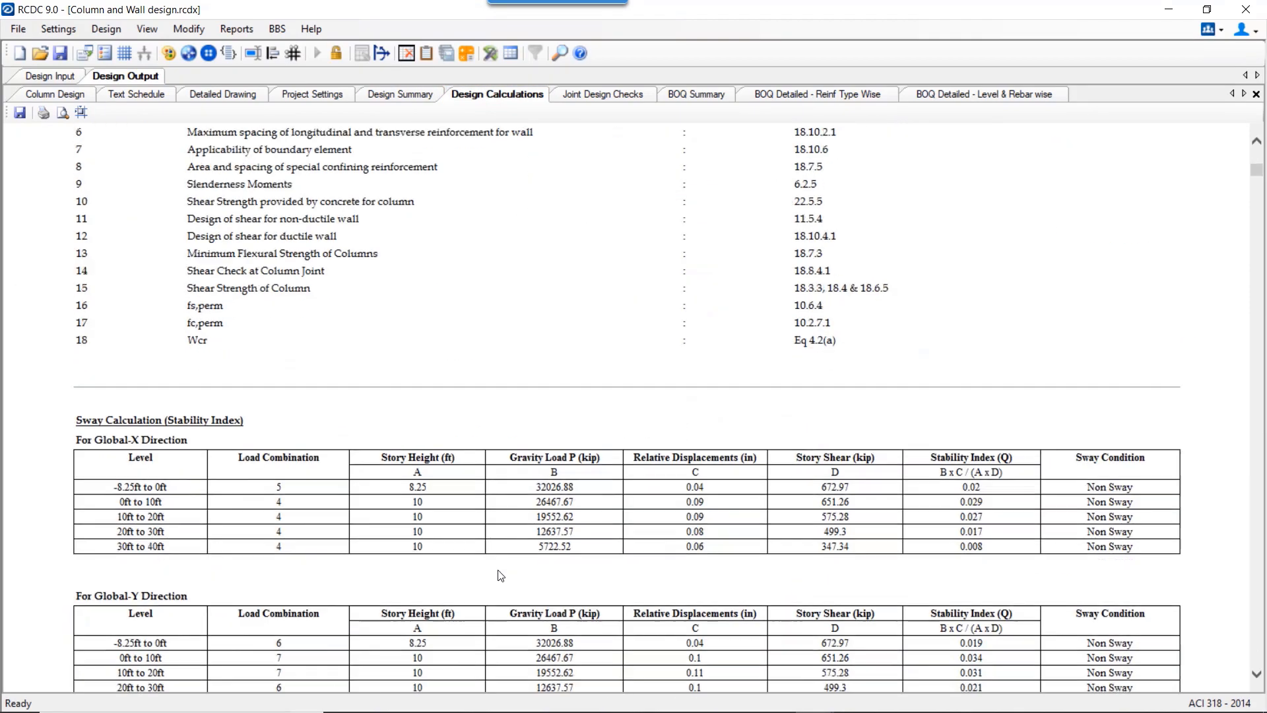
scroll(501, 576, "down", 5)
scroll(501, 575, "up", 2)
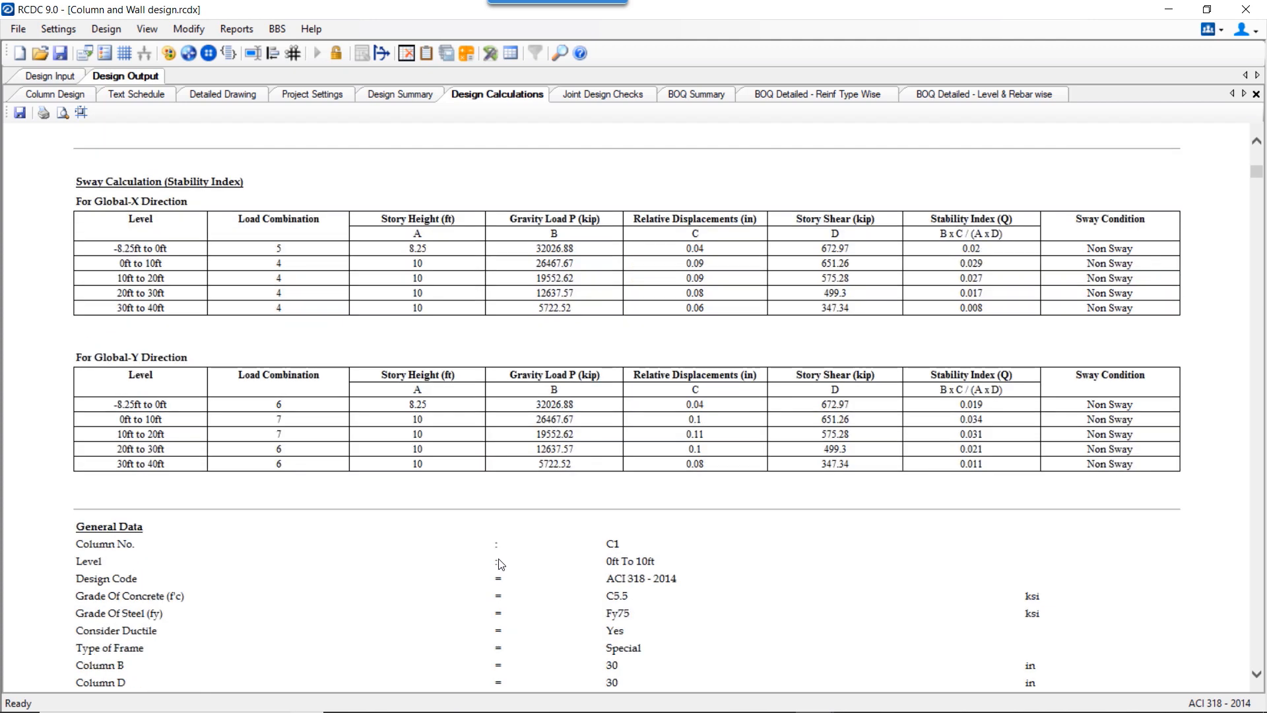
scroll(501, 564, "down", 3)
scroll(501, 564, "down", 6)
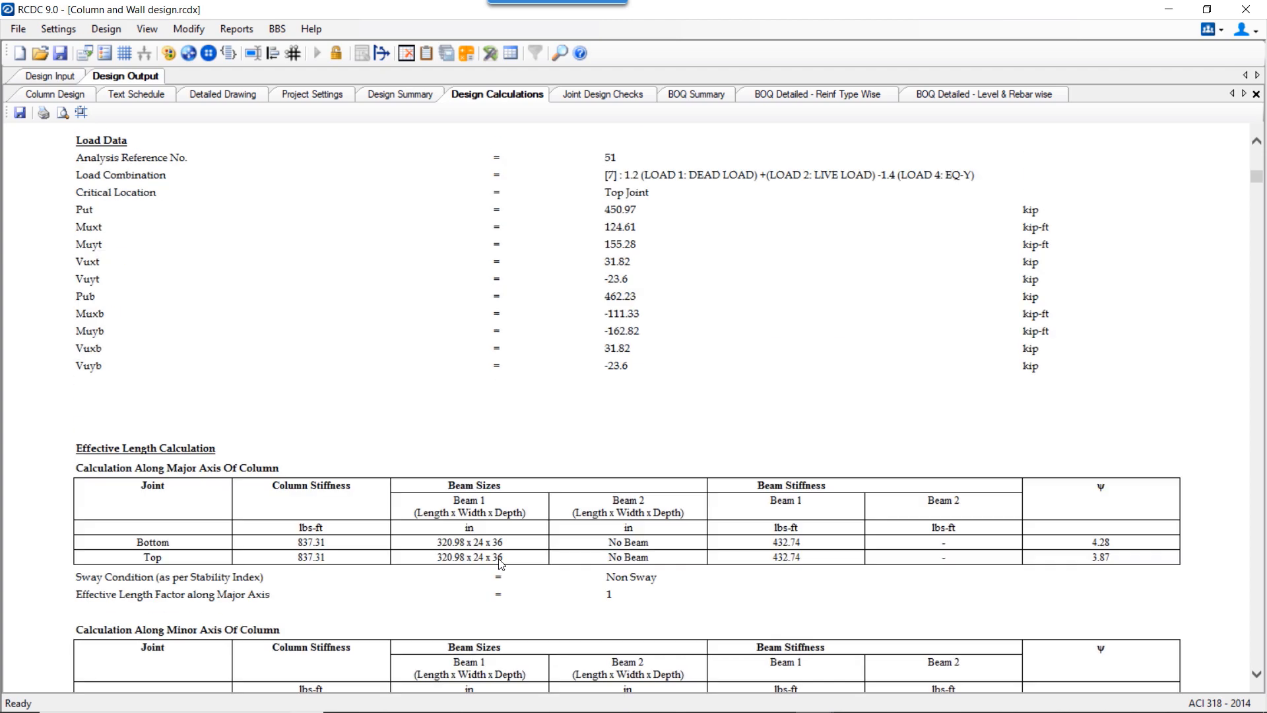
scroll(501, 564, "down", 12)
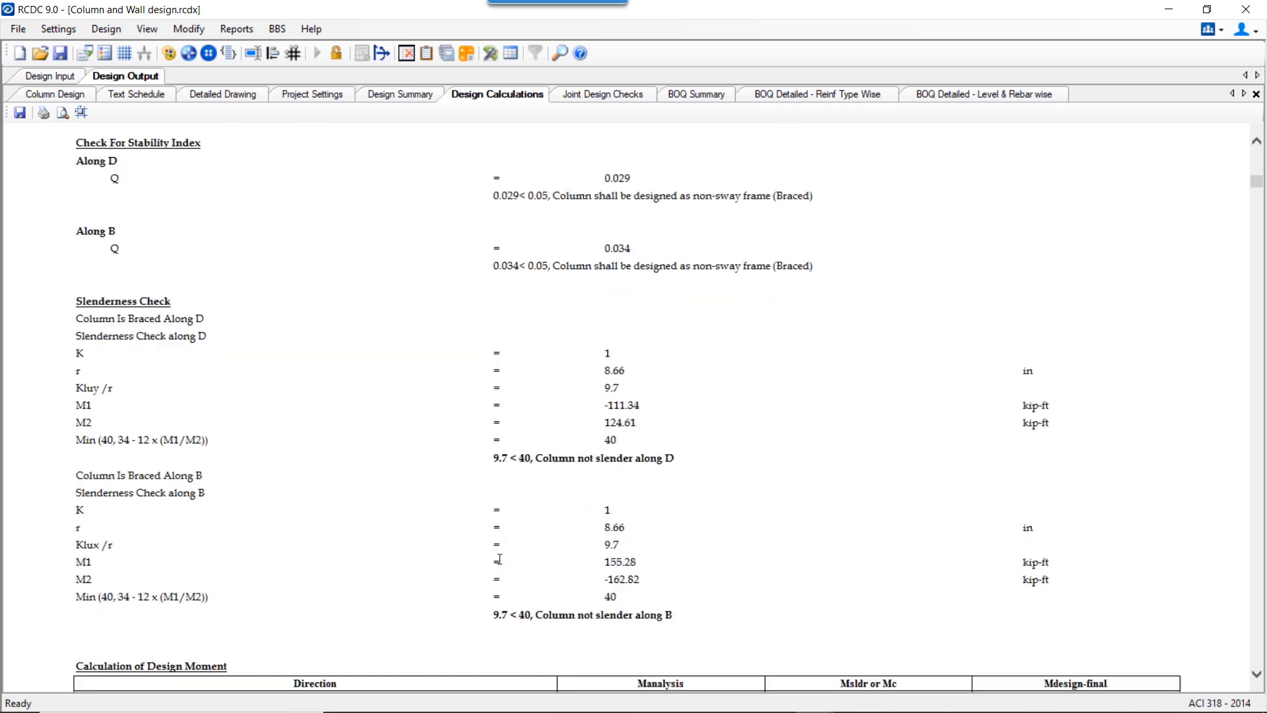
scroll(499, 559, "down", 3)
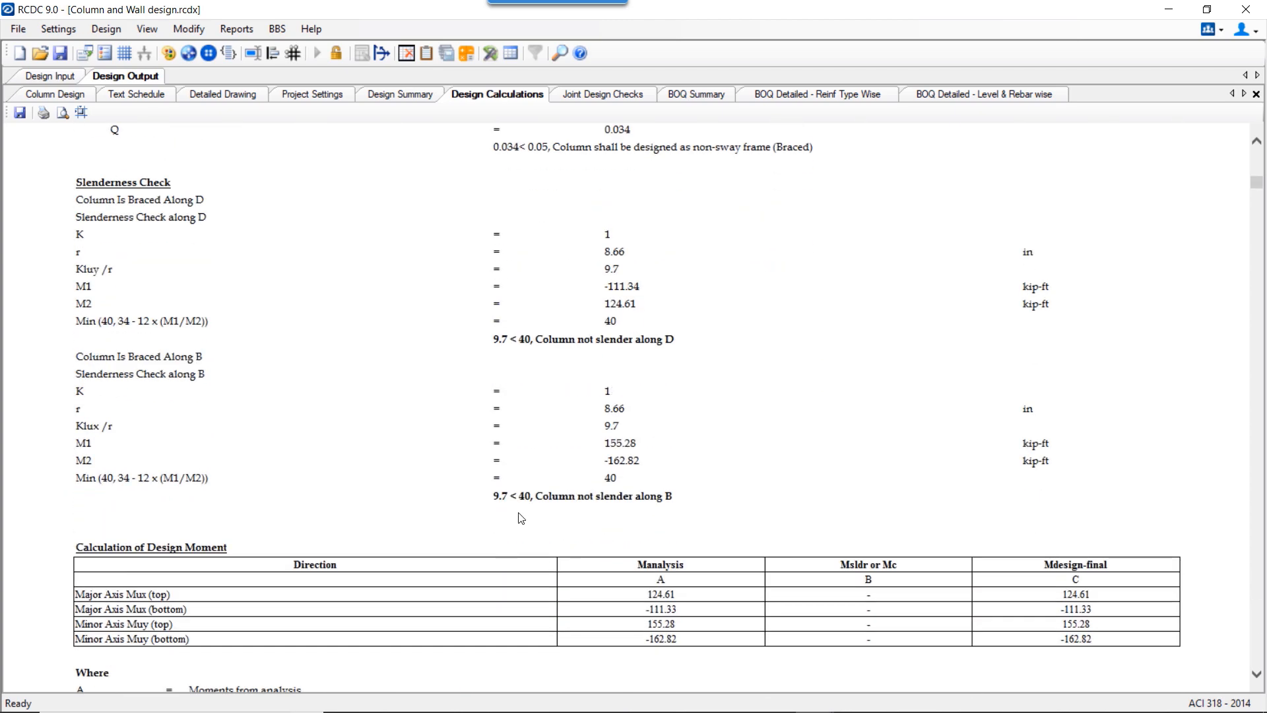
Step: Examine column C1's critical design forces, minimum Ast, moment capacity, beam capacity at joint and shear design calculations
scroll(521, 514, "up", 4)
scroll(521, 513, "down", 17)
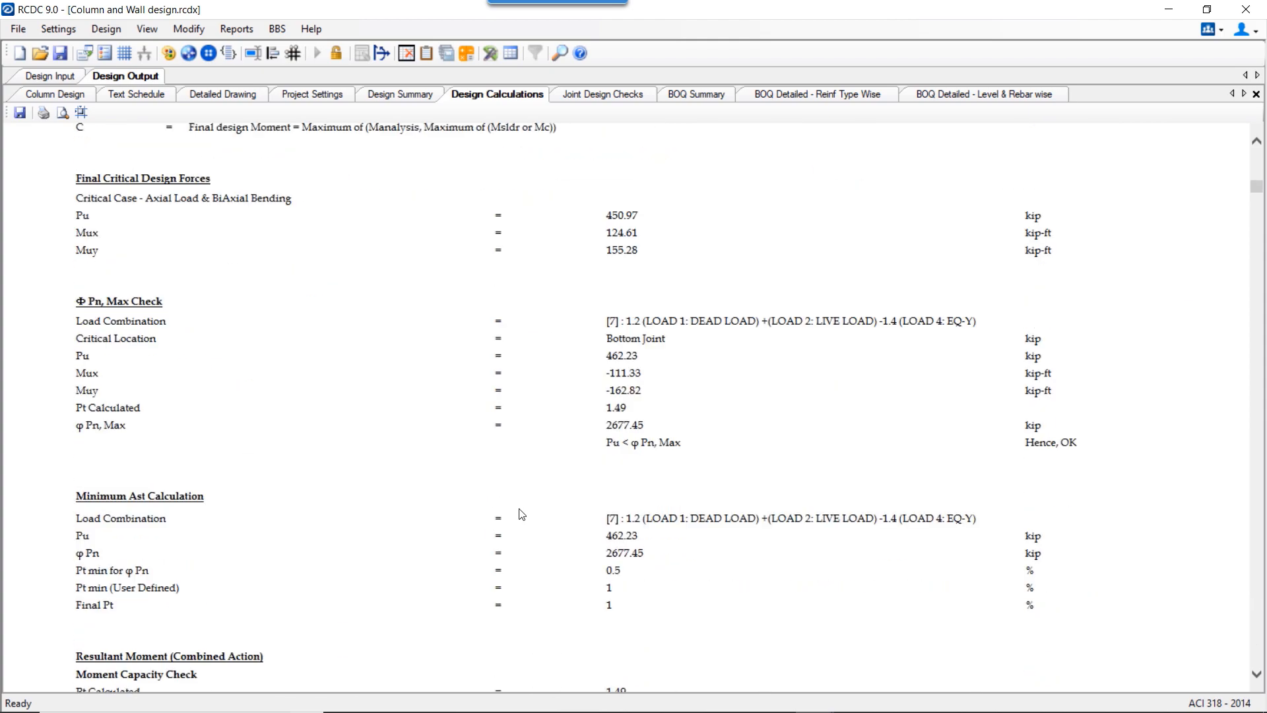
scroll(521, 514, "down", 4)
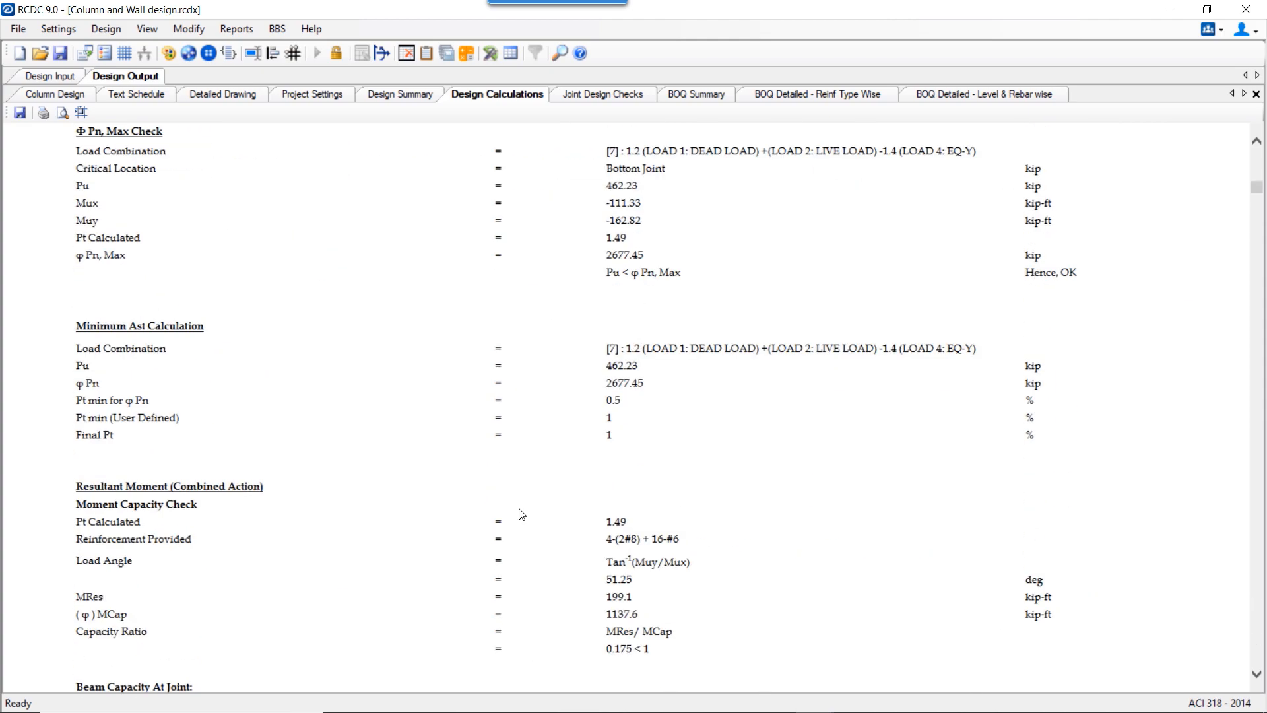
scroll(522, 513, "down", 12)
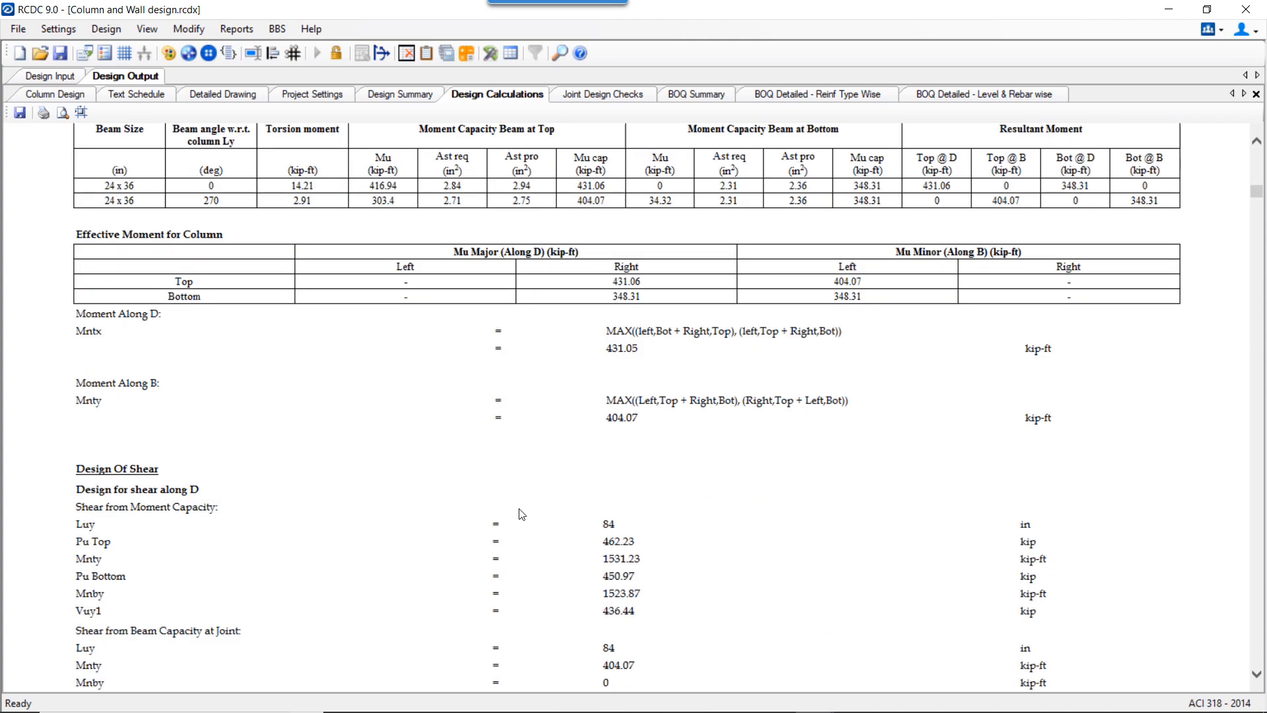
scroll(521, 514, "down", 6)
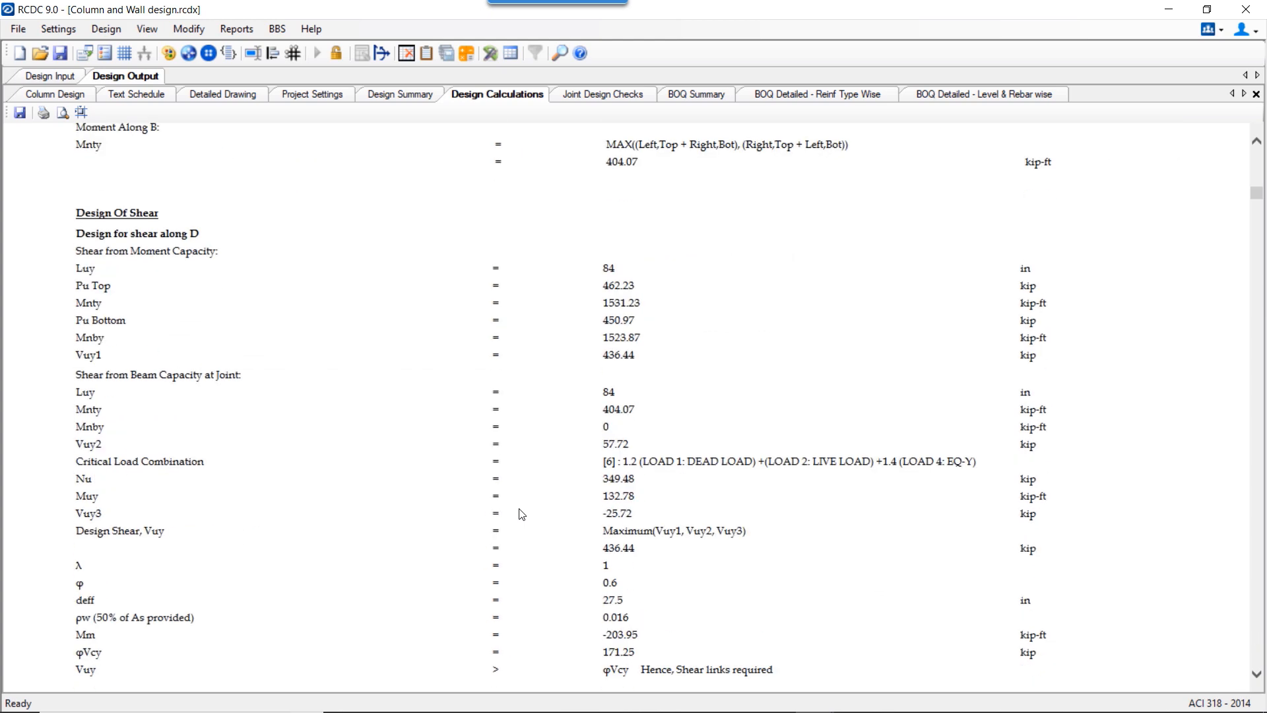
scroll(521, 513, "down", 4)
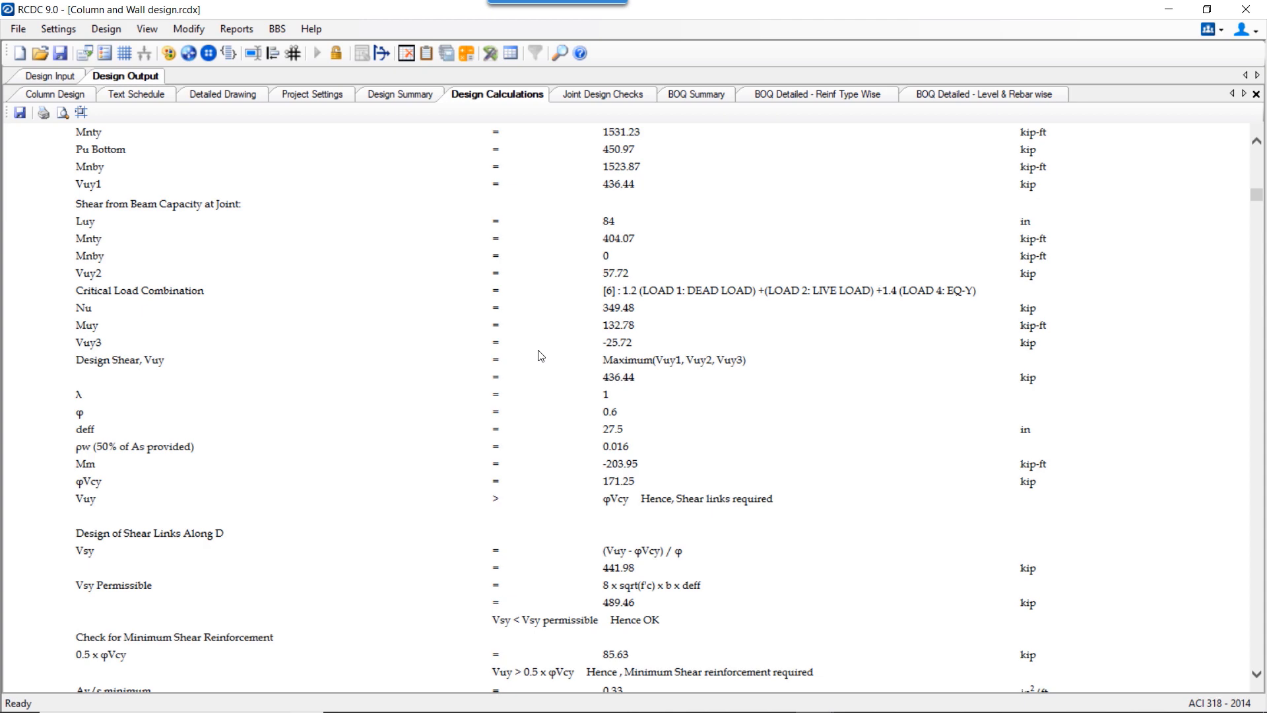
scroll(541, 357, "down", 20)
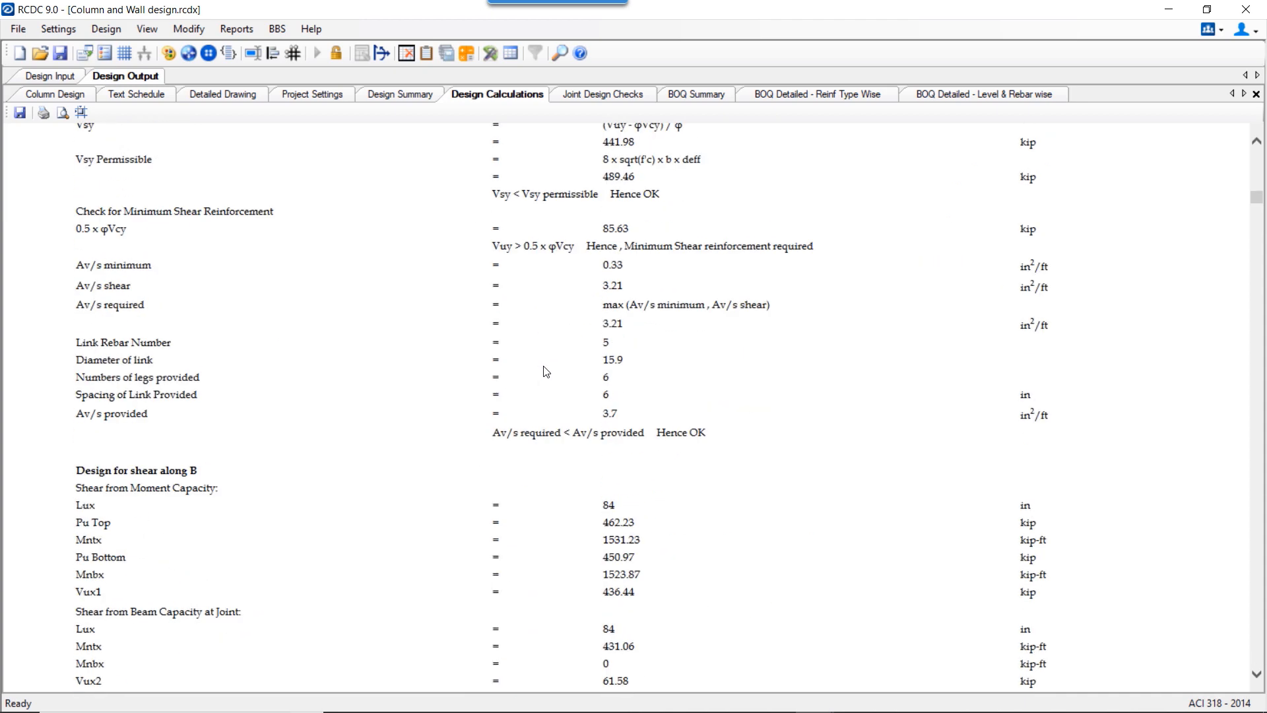
Step: Examine column C1's link design, ductile link spacing criteria, special confining reinforcement and links table at 0ft to 10ft
scroll(546, 372, "down", 16)
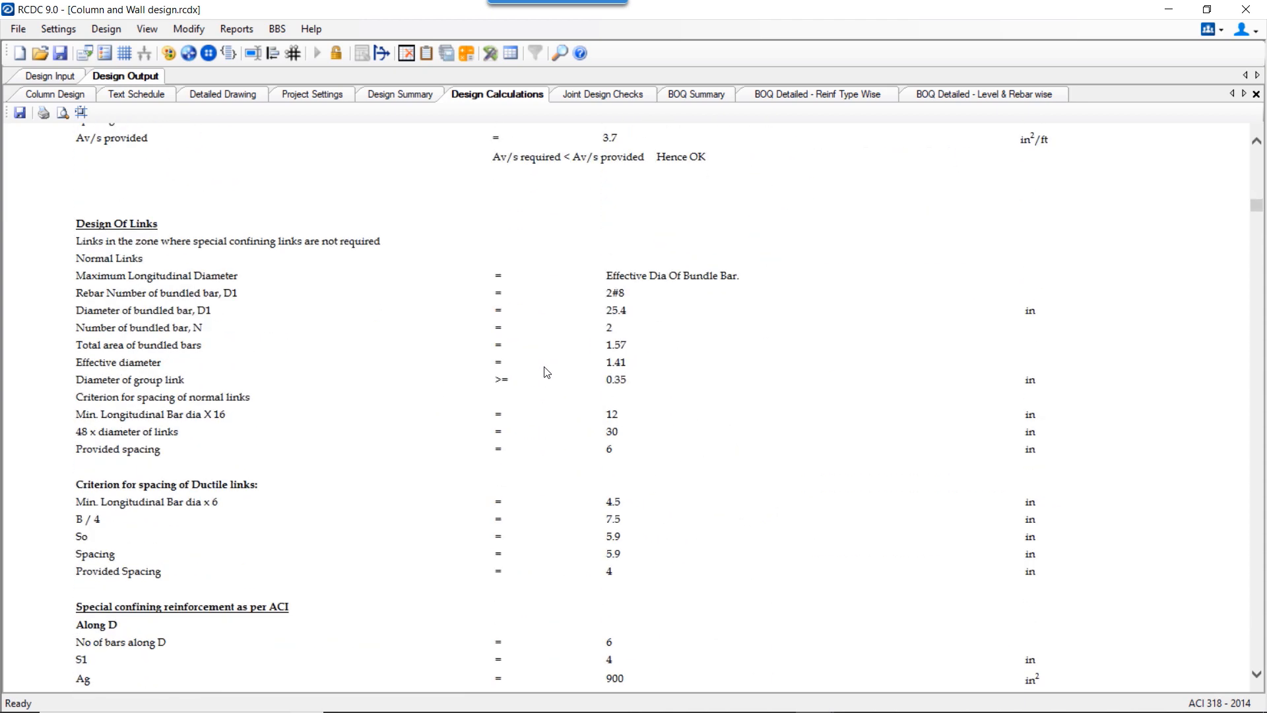
scroll(546, 375, "down", 3)
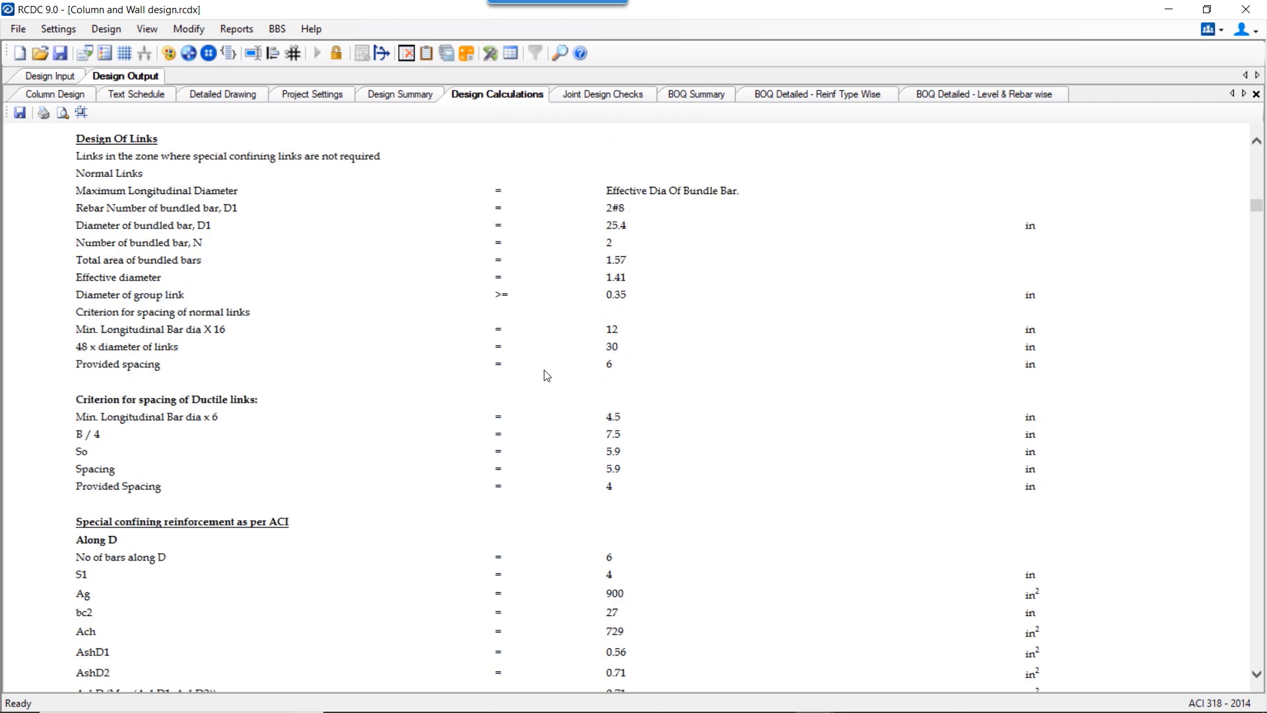
scroll(547, 376, "down", 12)
scroll(546, 379, "down", 6)
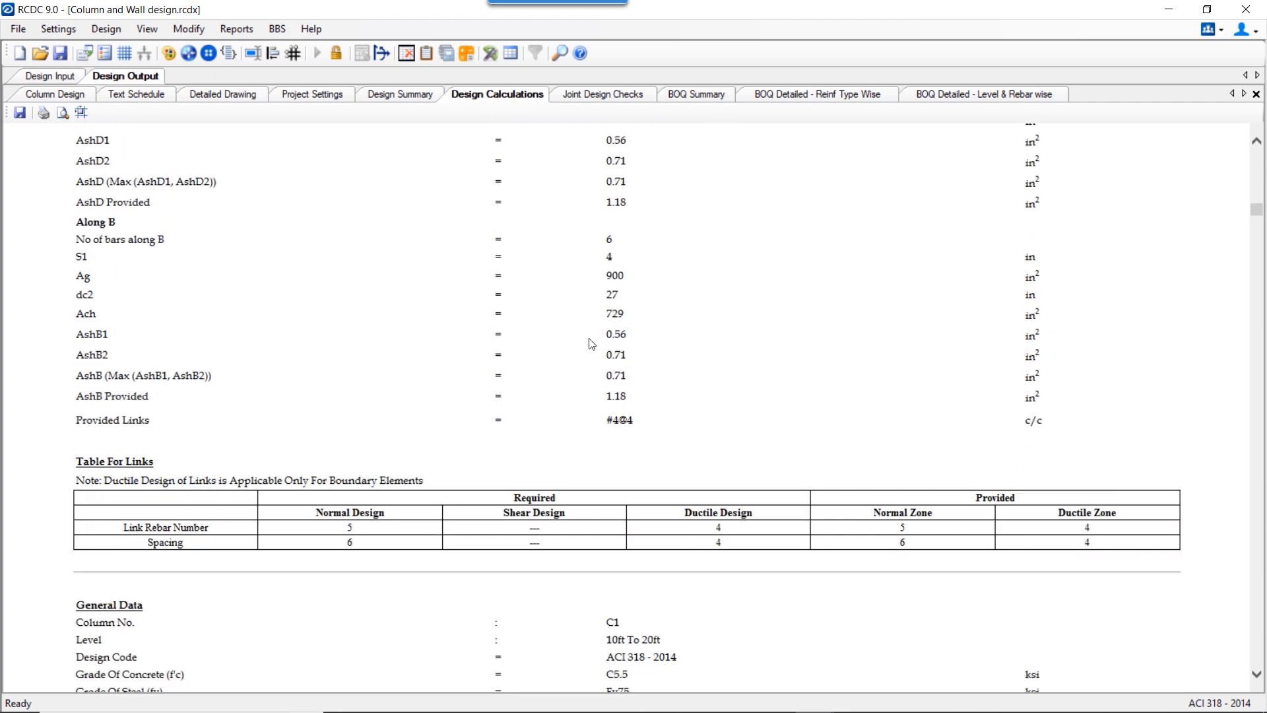
scroll(497, 373, "up", 9)
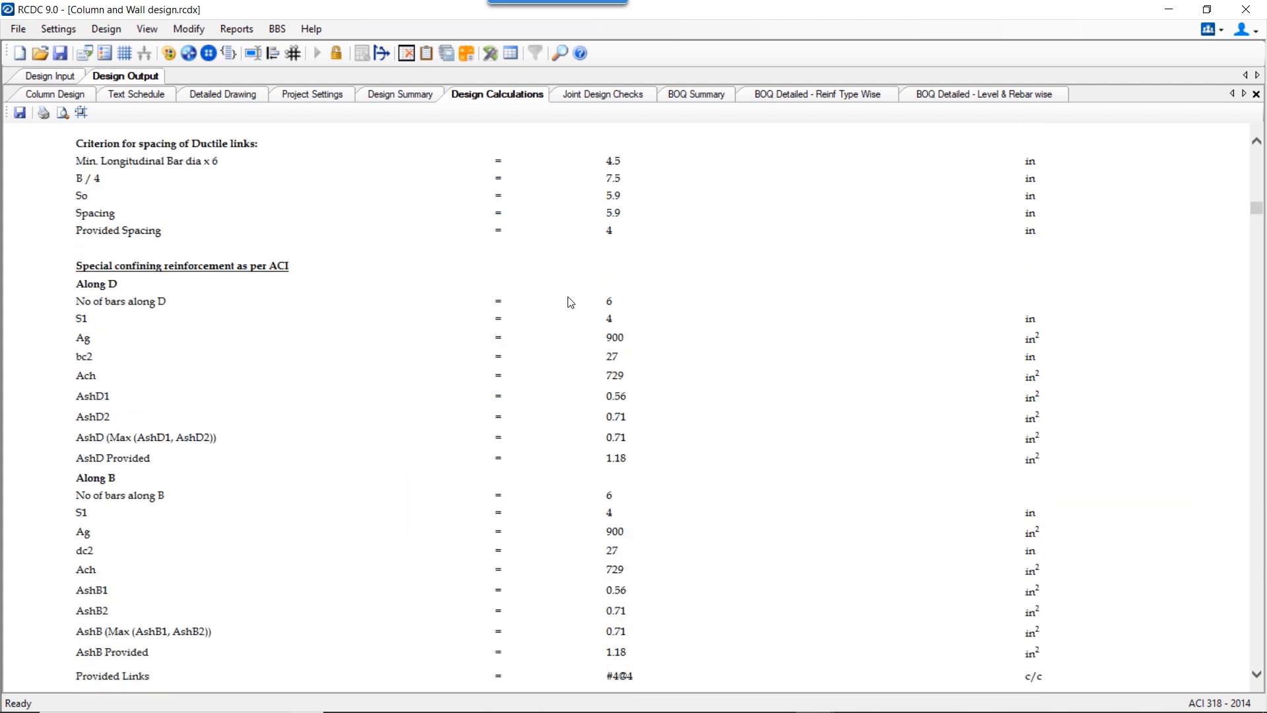
Step: Review the Joint Design Checks report, covering the flexure and shear strength of column C1's joint at 0ft
left_click(610, 99)
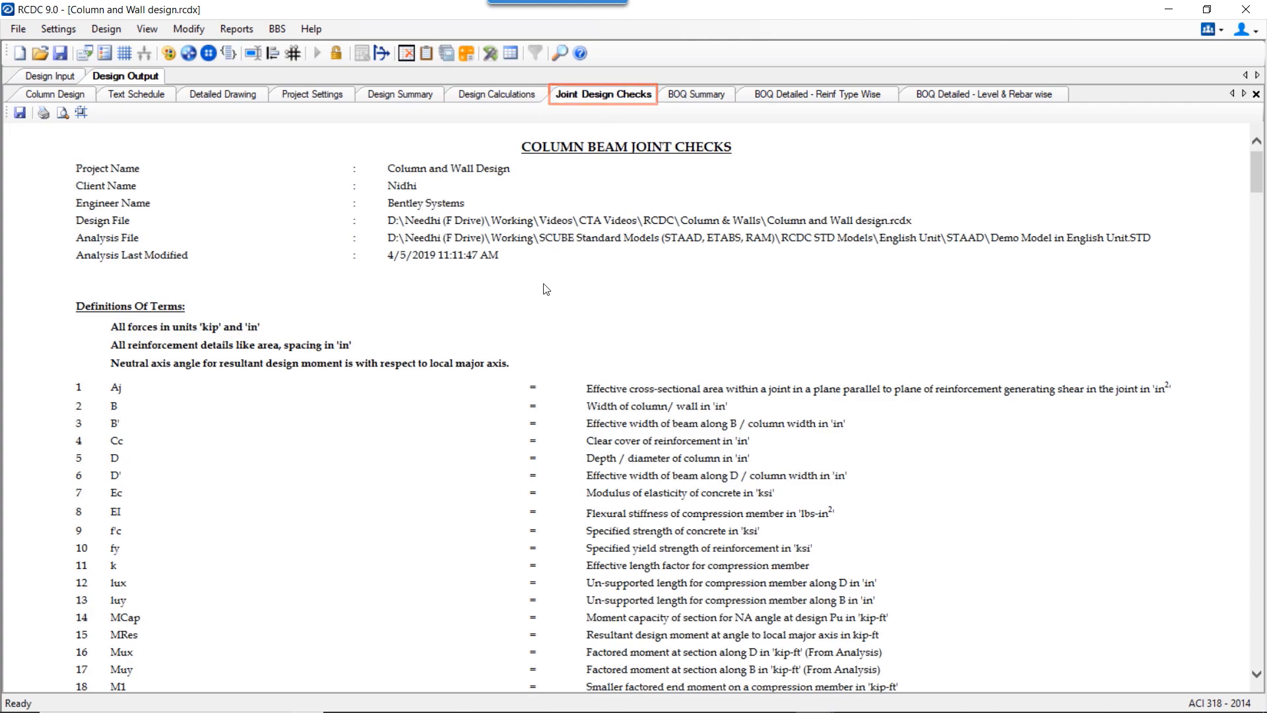
scroll(487, 399, "down", 15)
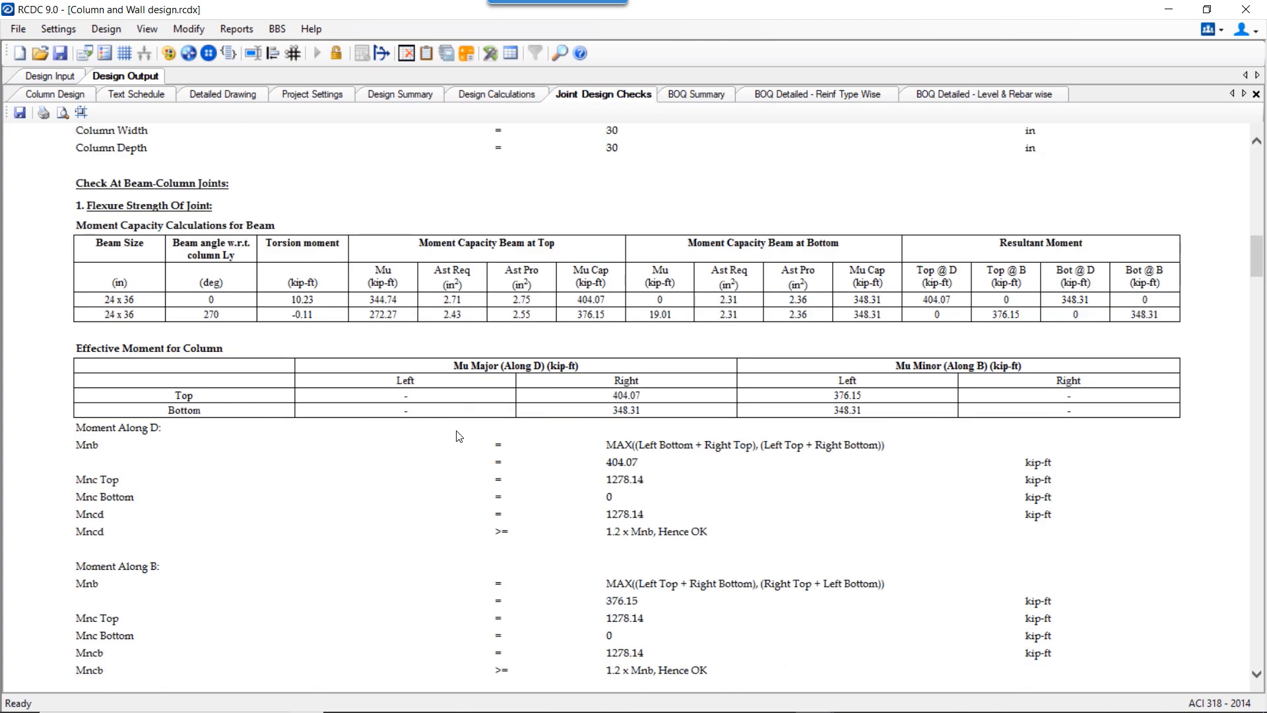
scroll(459, 435, "up", 5)
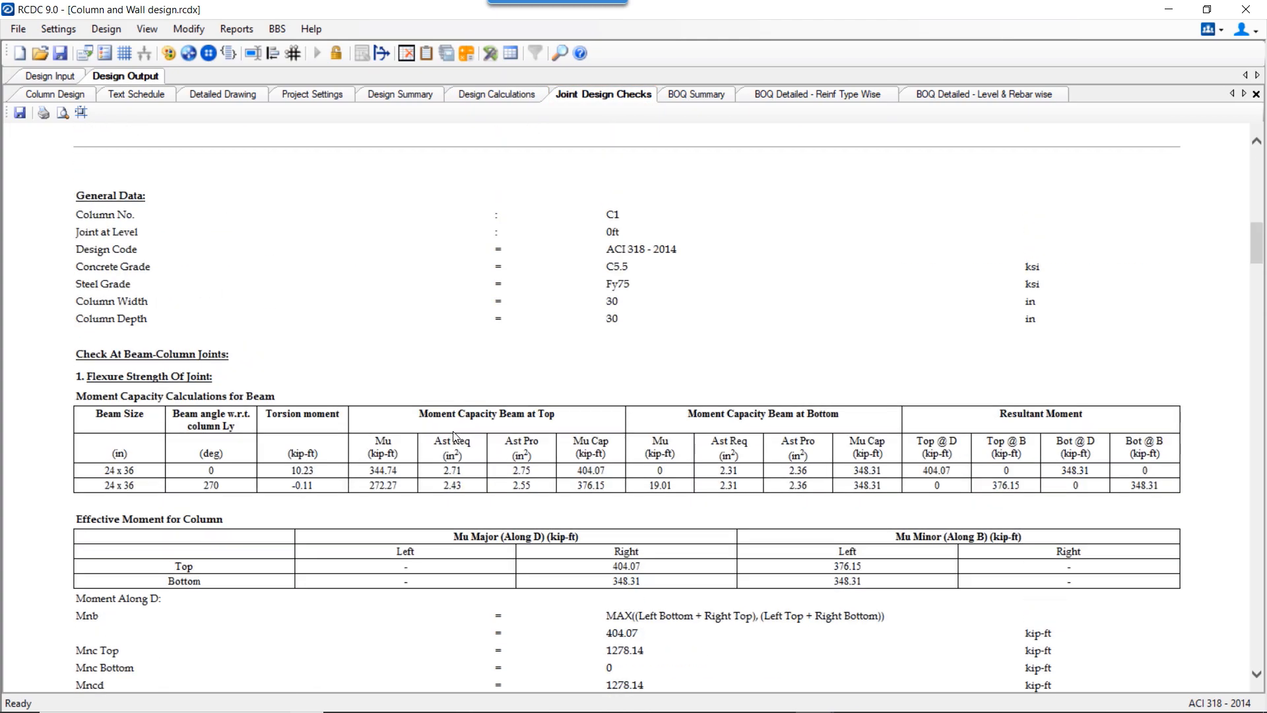
scroll(454, 435, "down", 15)
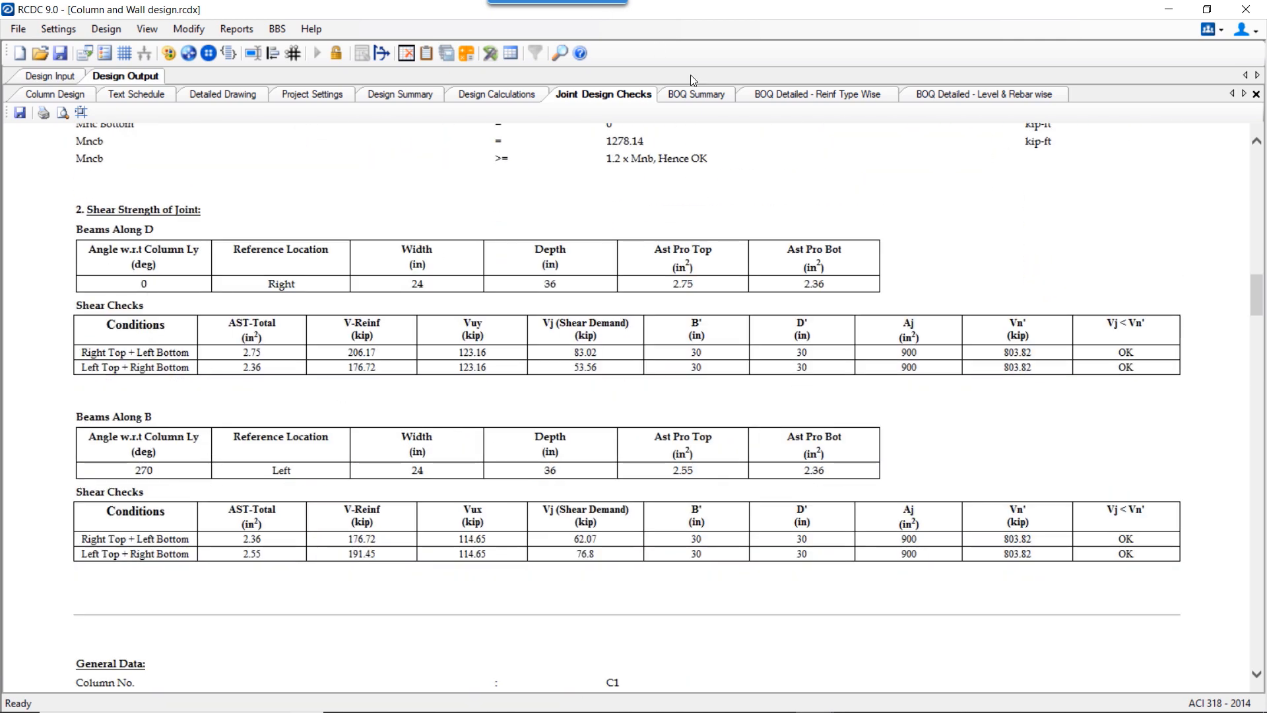
Step: Review the BOQ Summary report's material quantities, costs and design metrics for columns and walls
left_click(690, 98)
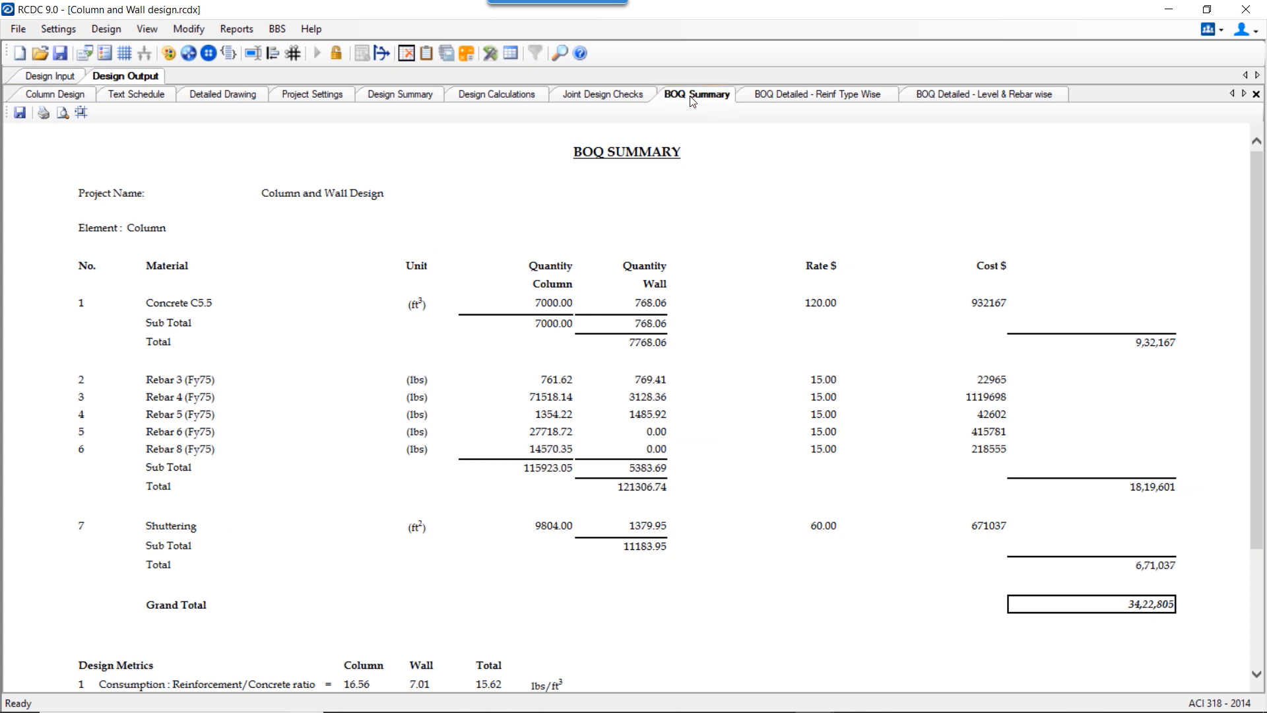
left_click_drag(607, 150, 680, 152)
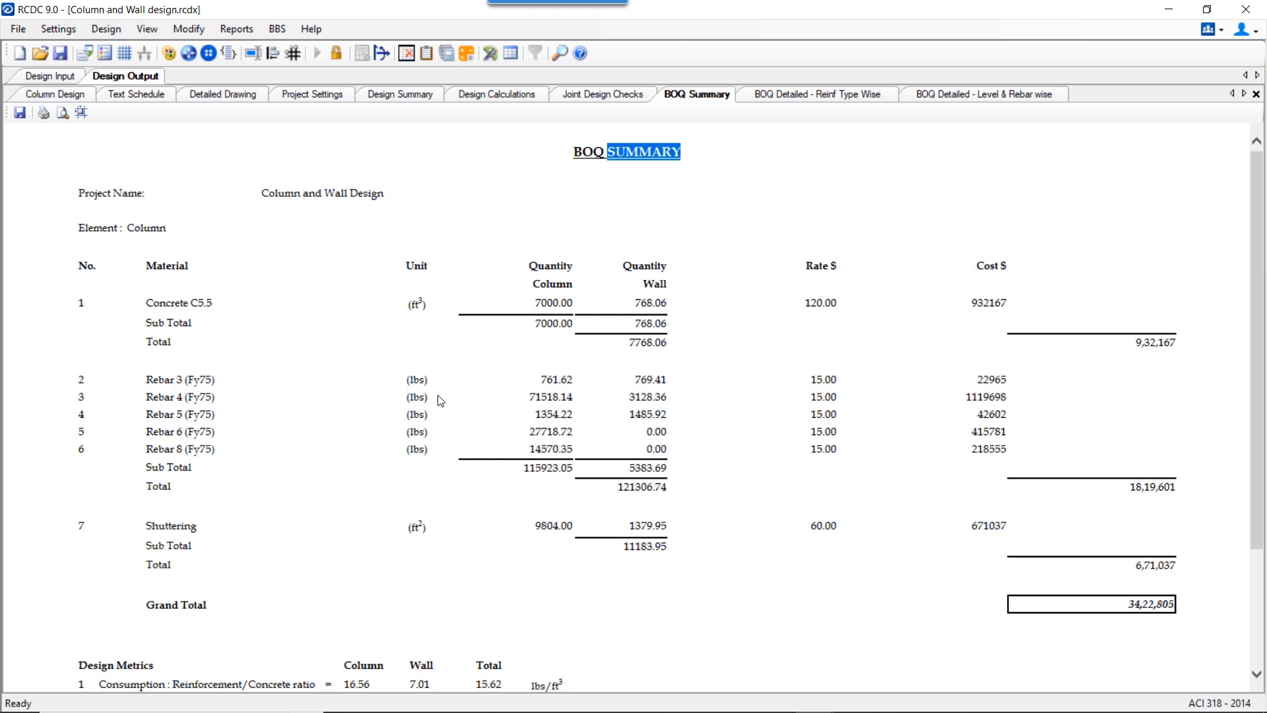
scroll(440, 400, "down", 2)
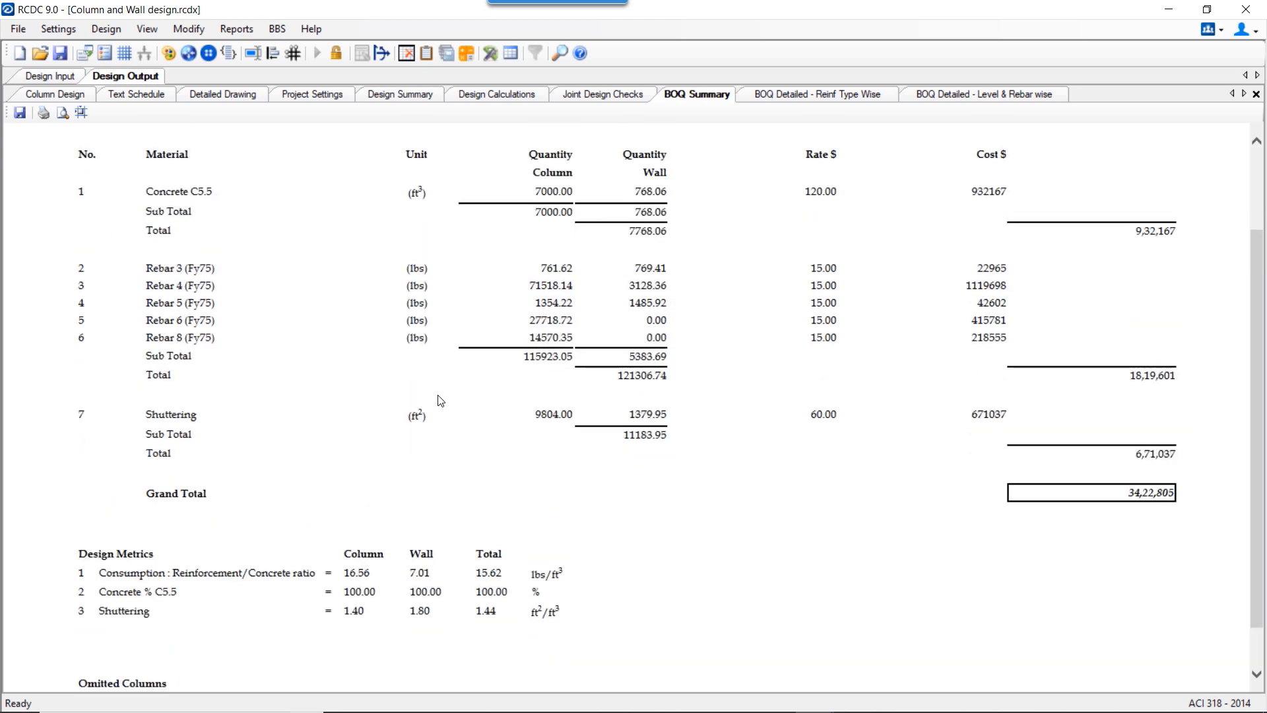
scroll(440, 400, "up", 1)
Step: Compare the detailed BOQ by reinforcement type with the BOQ by level and rebar down to wall CW1, and return to the BOQ Summary
left_click(799, 100)
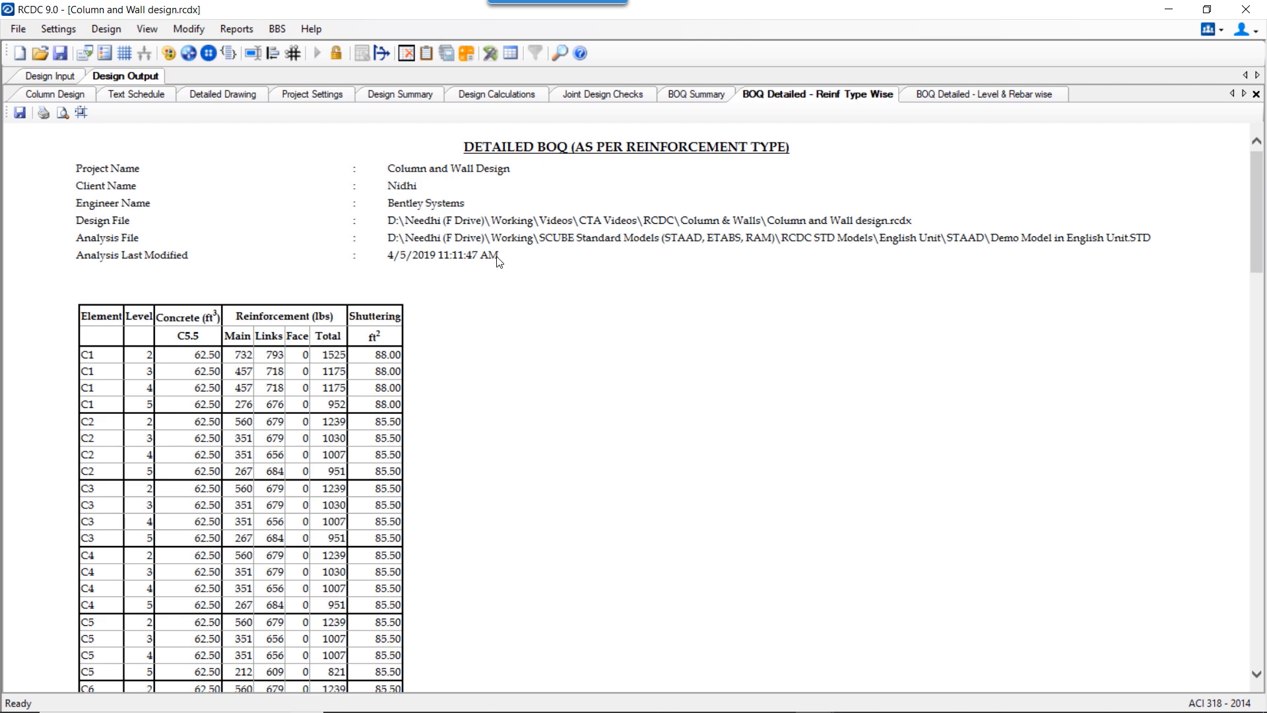
double_click(396, 355)
left_click(980, 96)
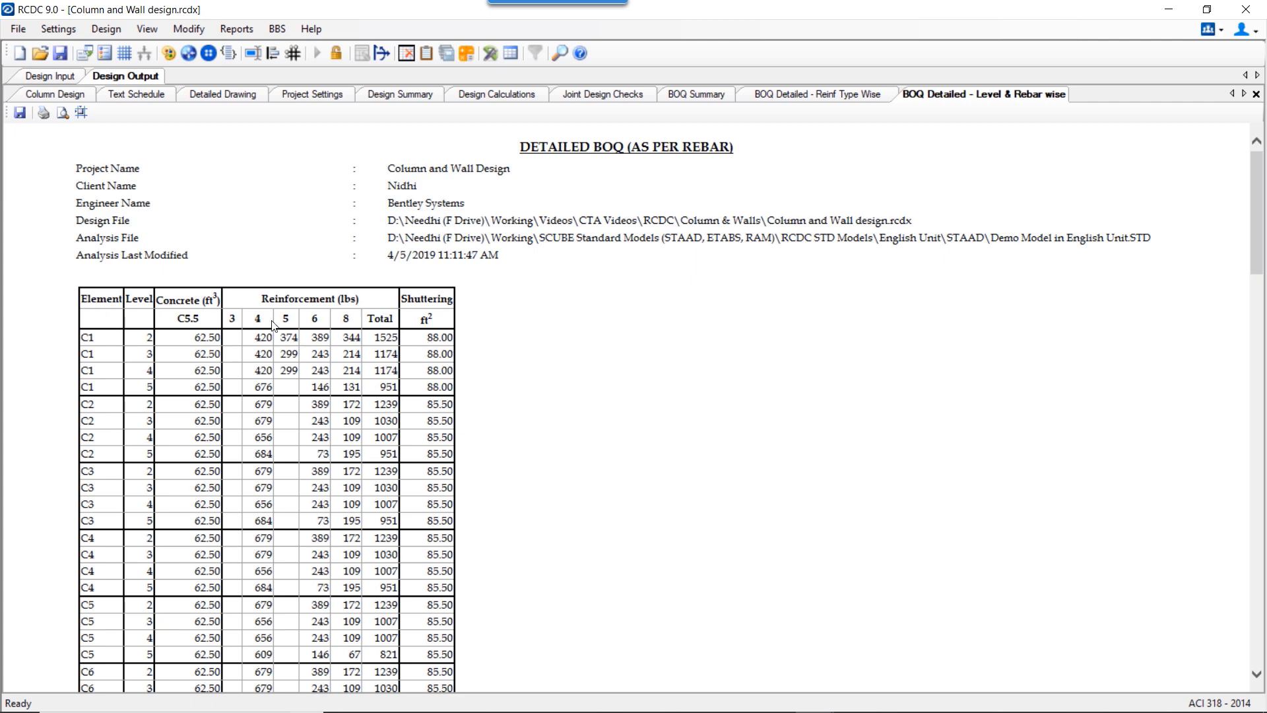
scroll(185, 321, "down", 10)
scroll(186, 321, "down", 16)
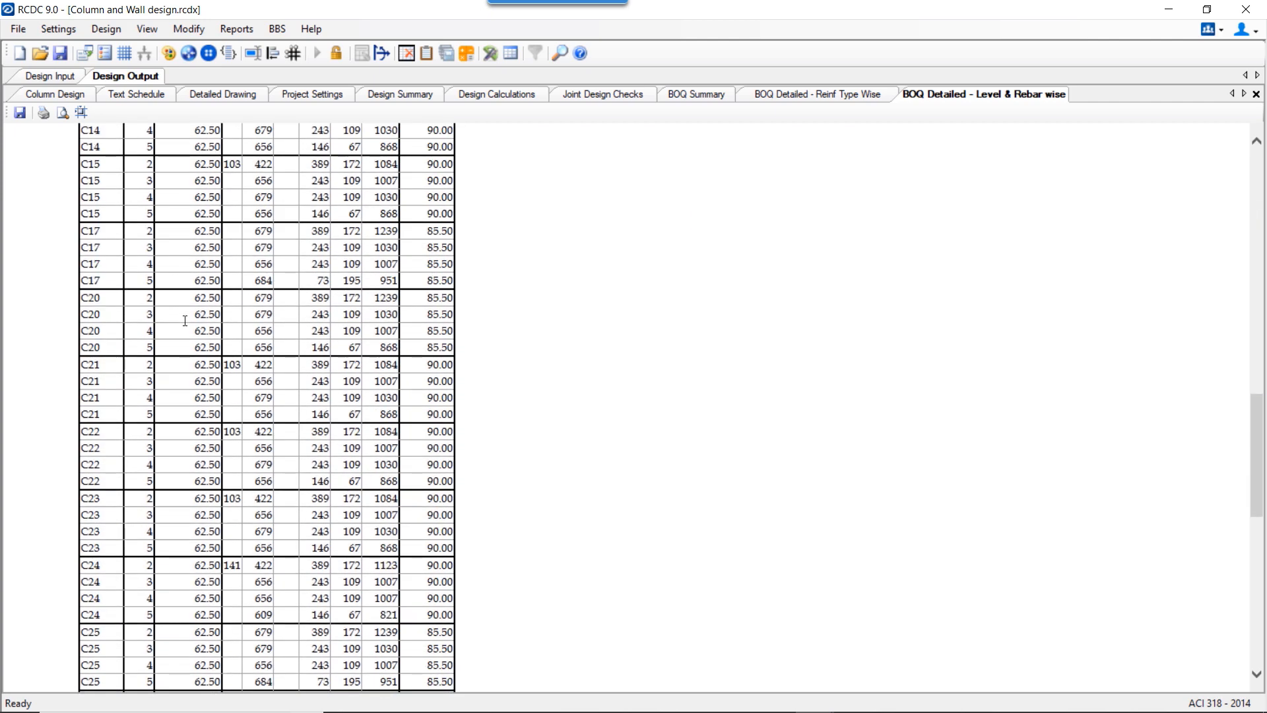
scroll(146, 416, "up", 1)
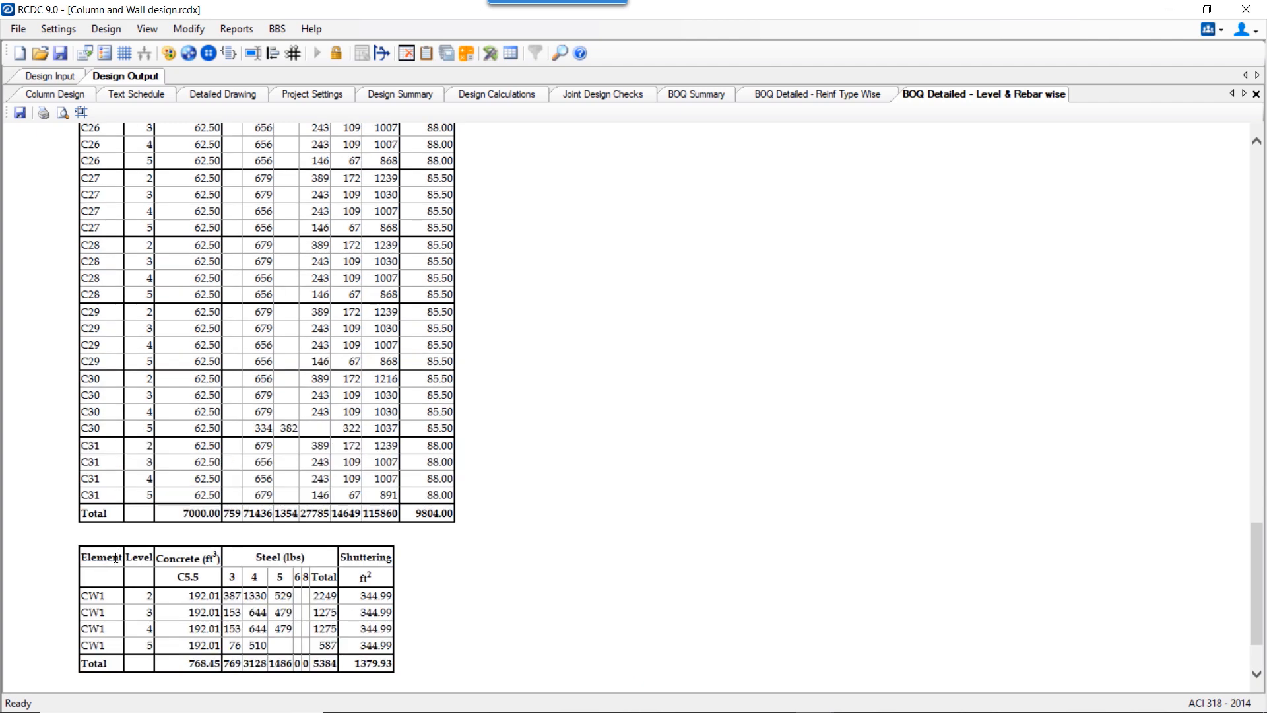
left_click(819, 97)
left_click(675, 101)
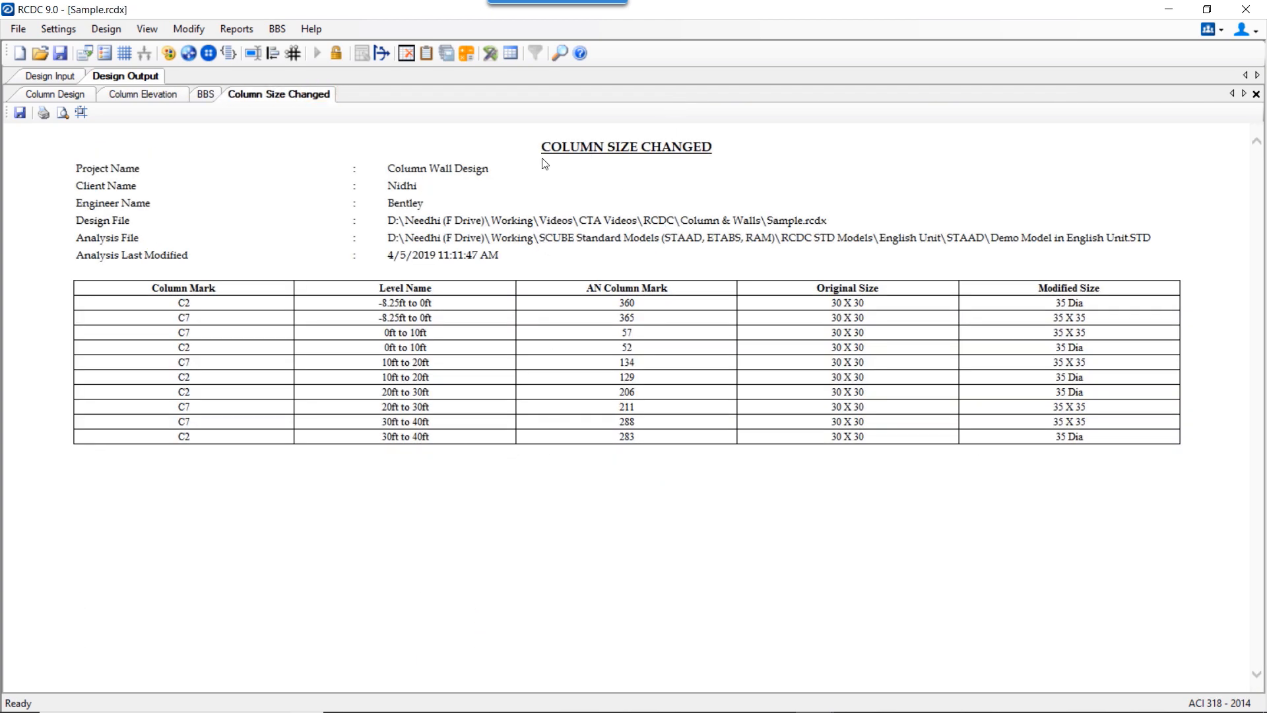
Step: Examine the Column Size Changed report, highlighting its title and the original and modified sizes of column C2
left_click_drag(542, 146, 716, 145)
left_click(840, 184)
left_click_drag(832, 303, 865, 317)
left_click_drag(1053, 303, 1099, 305)
Step: Switch to the BBS drawing and examine column C13's elevation from its base up to EL. 40.000
left_click(206, 94)
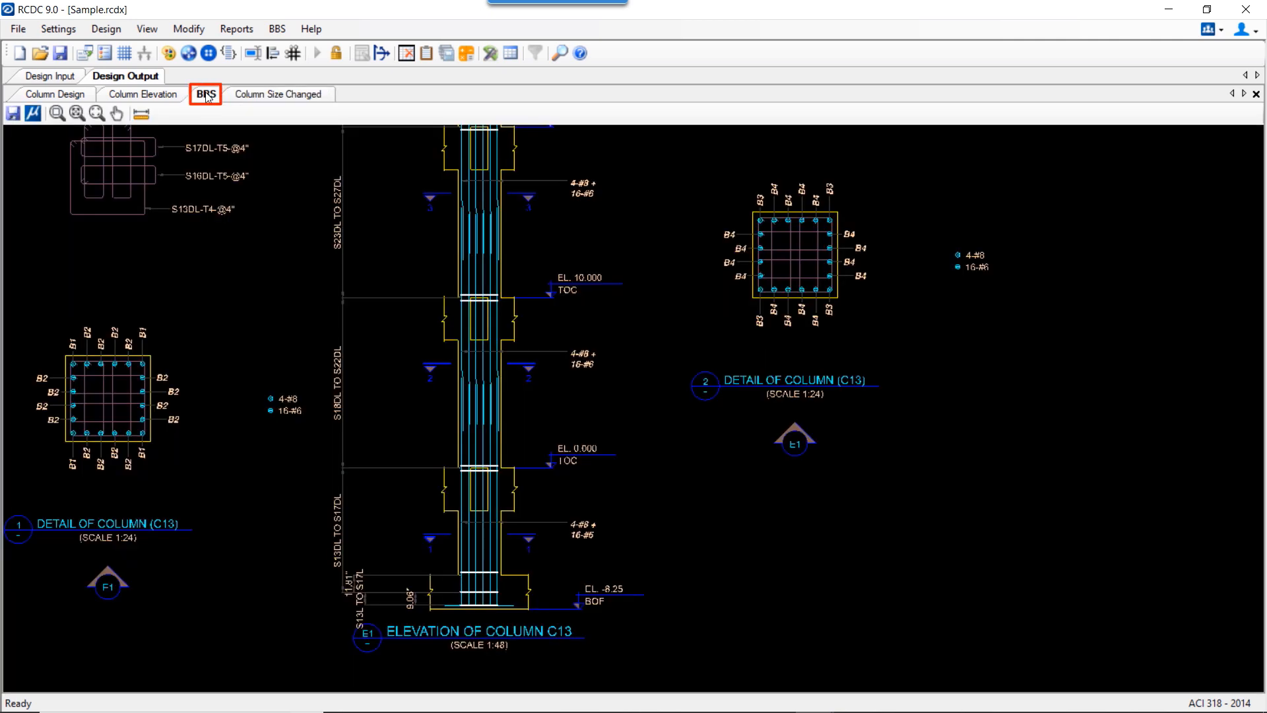
left_click_drag(519, 548, 560, 525)
scroll(545, 567, "up", 1)
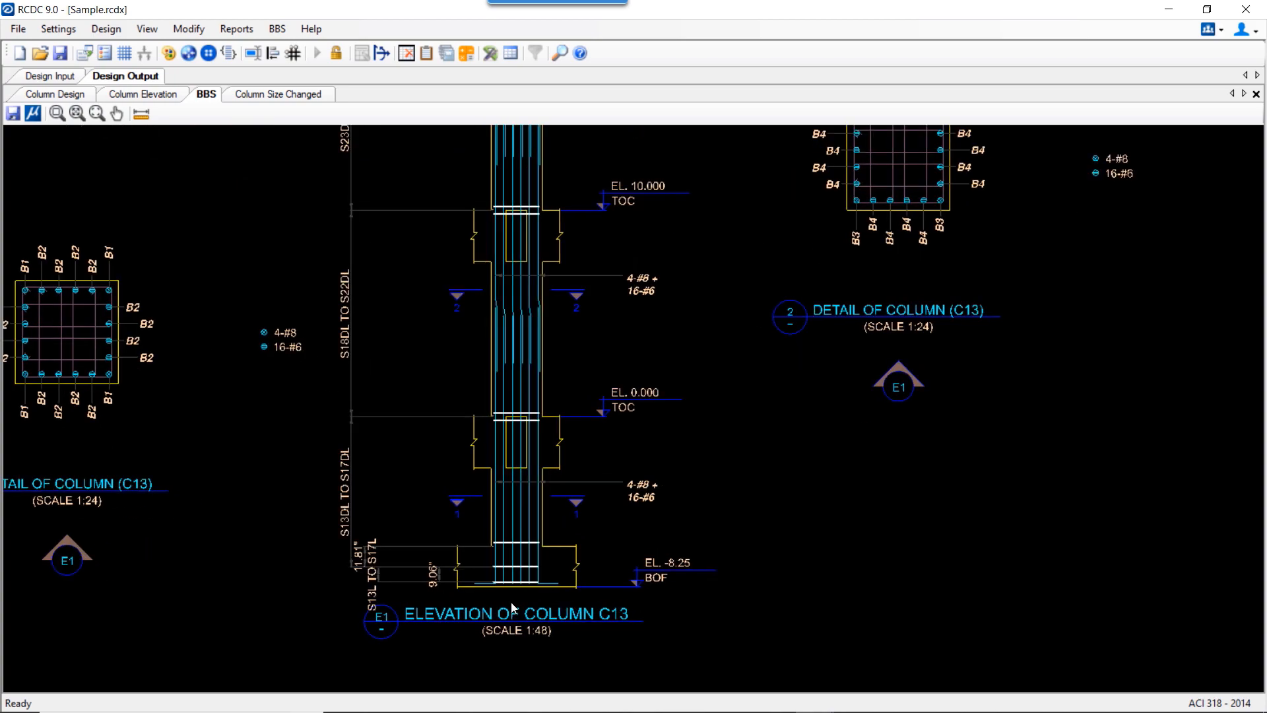
scroll(527, 565, "down", 1)
left_click_drag(588, 389, 566, 474)
middle_click_drag(566, 474, 532, 554)
middle_click_drag(522, 300, 527, 452)
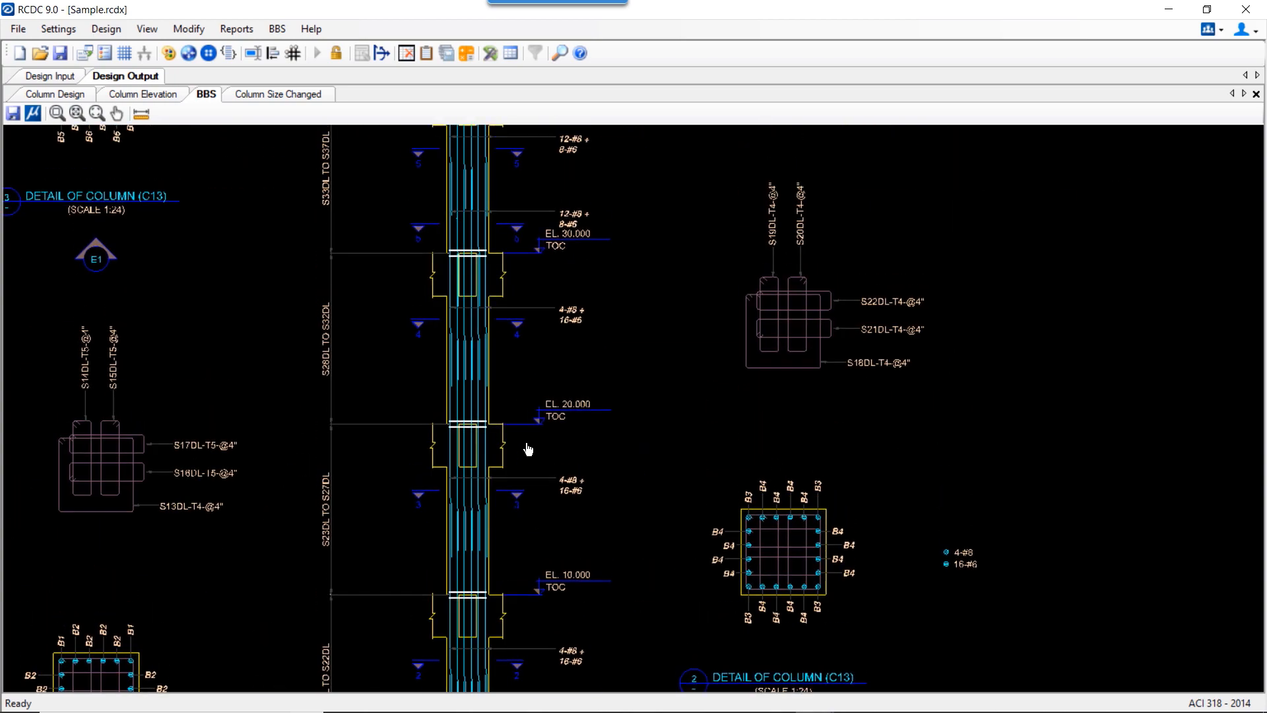
scroll(487, 351, "down", 1)
mouse_move(477, 250)
middle_mouse_down()
mouse_move(472, 334)
mouse_move(441, 366)
middle_mouse_up()
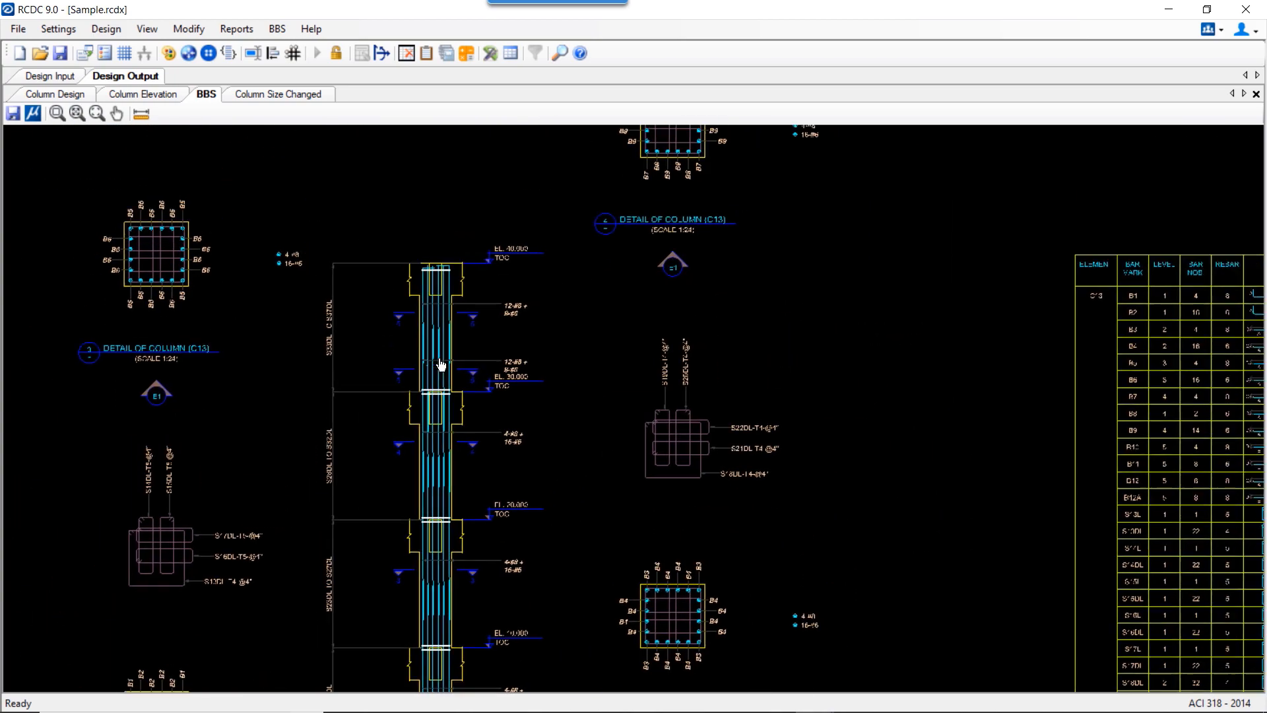
Step: Examine column C13's bar bending schedule, covering the bar marks, rebar numbers, bar shapes, cutting lengths and dimensions
middle_click_drag(513, 387, 289, 275)
mouse_move(805, 473)
middle_mouse_down()
mouse_move(524, 467)
mouse_move(350, 512)
middle_mouse_up()
scroll(634, 254, "up", 1)
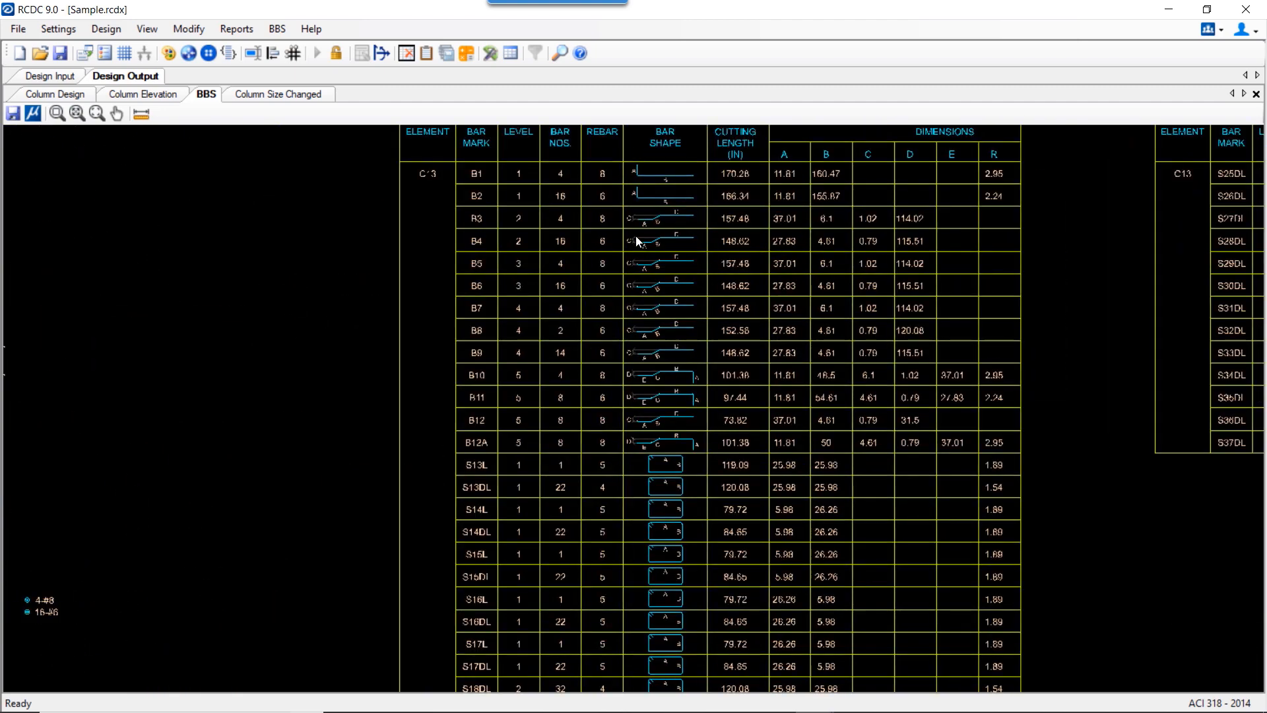
middle_click_drag(639, 244, 548, 388)
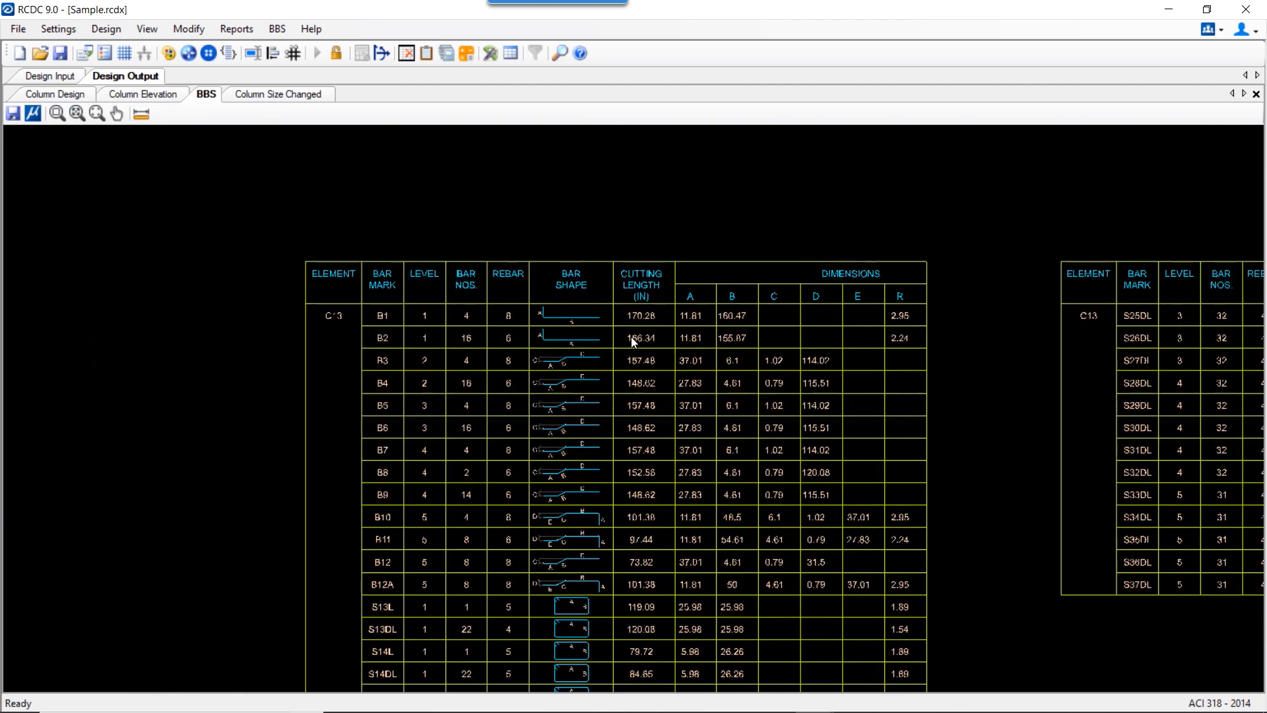
scroll(633, 338, "up", 1)
scroll(604, 350, "down", 1)
middle_click_drag(658, 368, 623, 374)
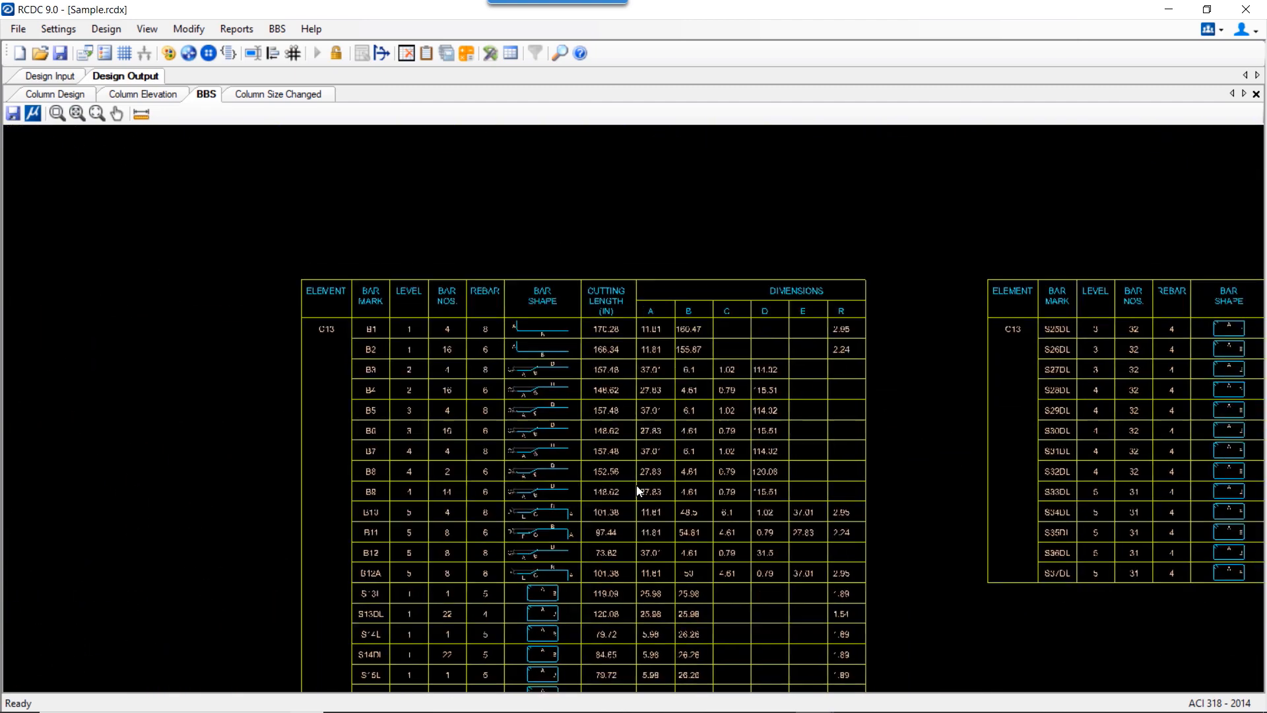
scroll(557, 330, "up", 1)
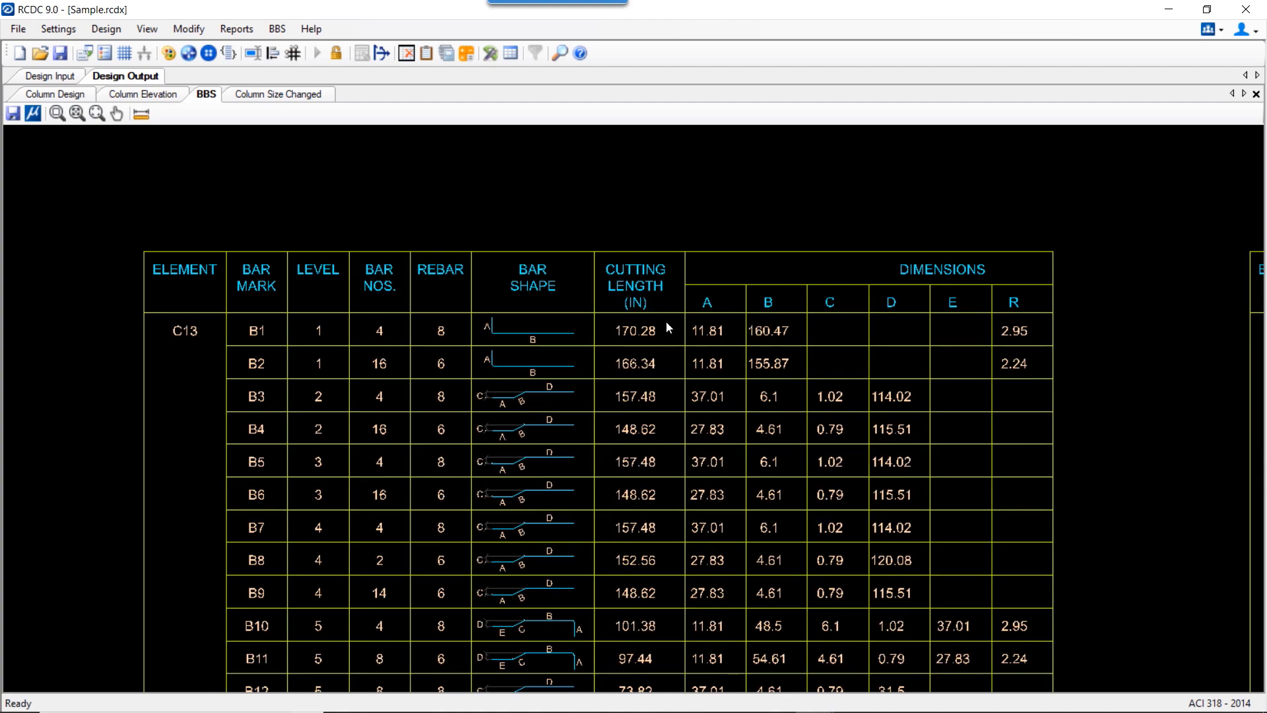
scroll(554, 325, "down", 1)
Step: Review the rebar length and weight summary for column C13, and return to its elevation and section details
middle_click_drag(1060, 418, 173, 388)
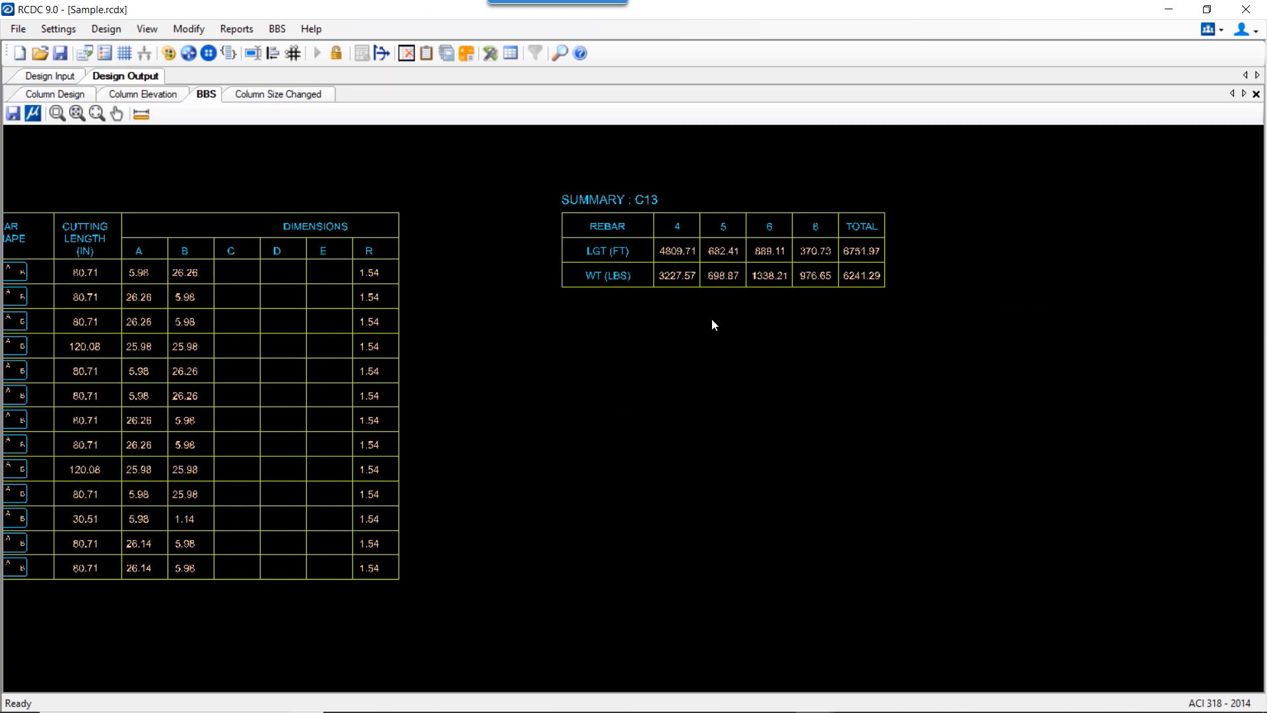
middle_click_drag(711, 318, 716, 357)
scroll(696, 397, "down", 1)
middle_click_drag(692, 417, 1245, 347)
middle_click_drag(716, 419, 977, 427)
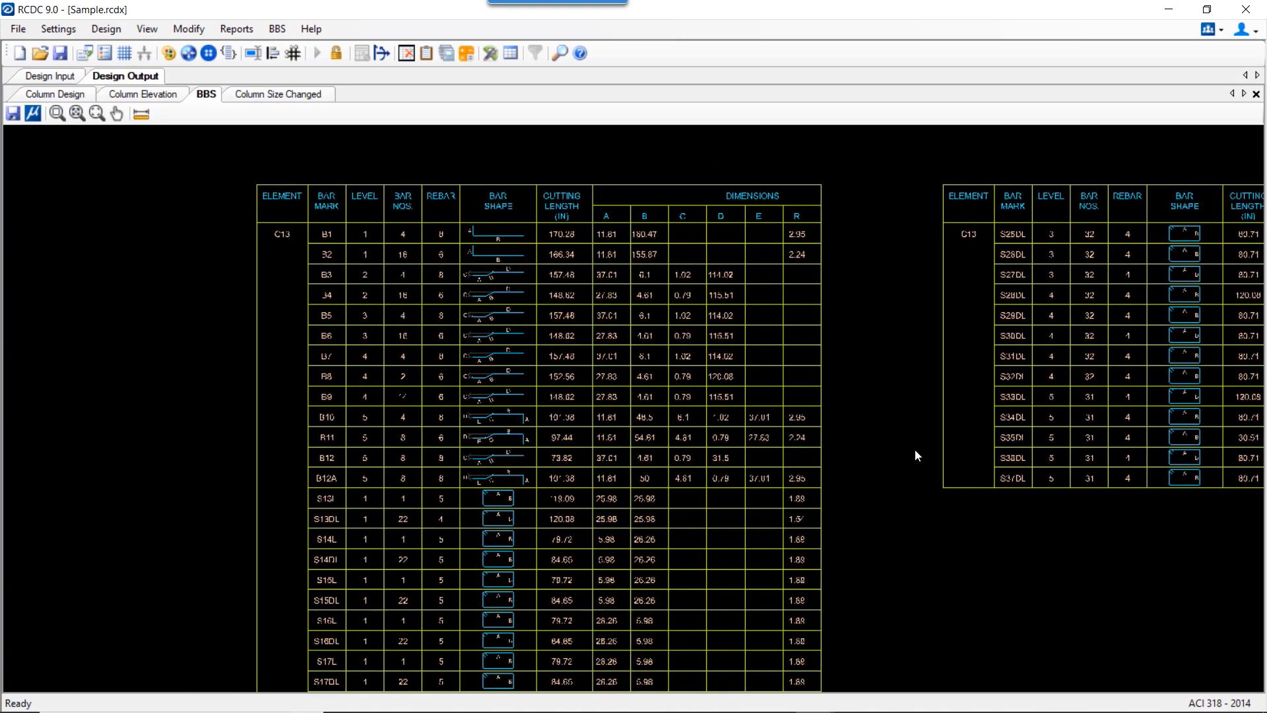
middle_click_drag(276, 475, 1019, 461)
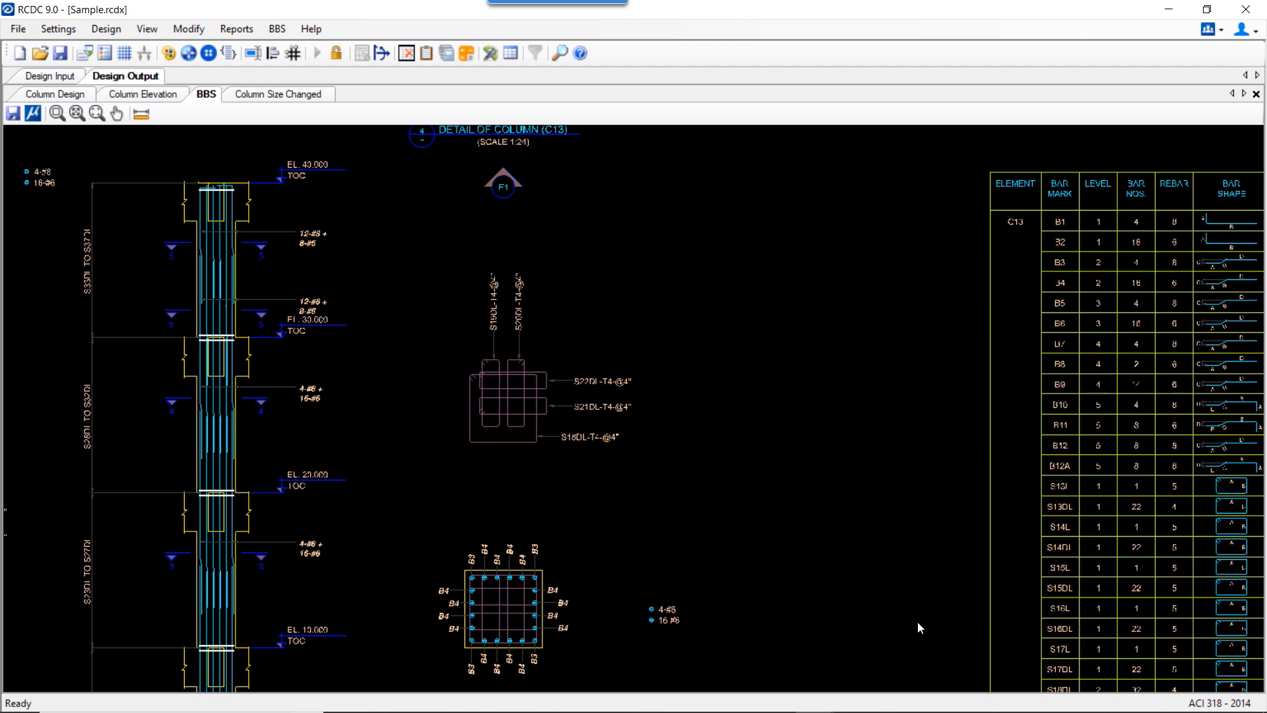
scroll(908, 542, "down", 1)
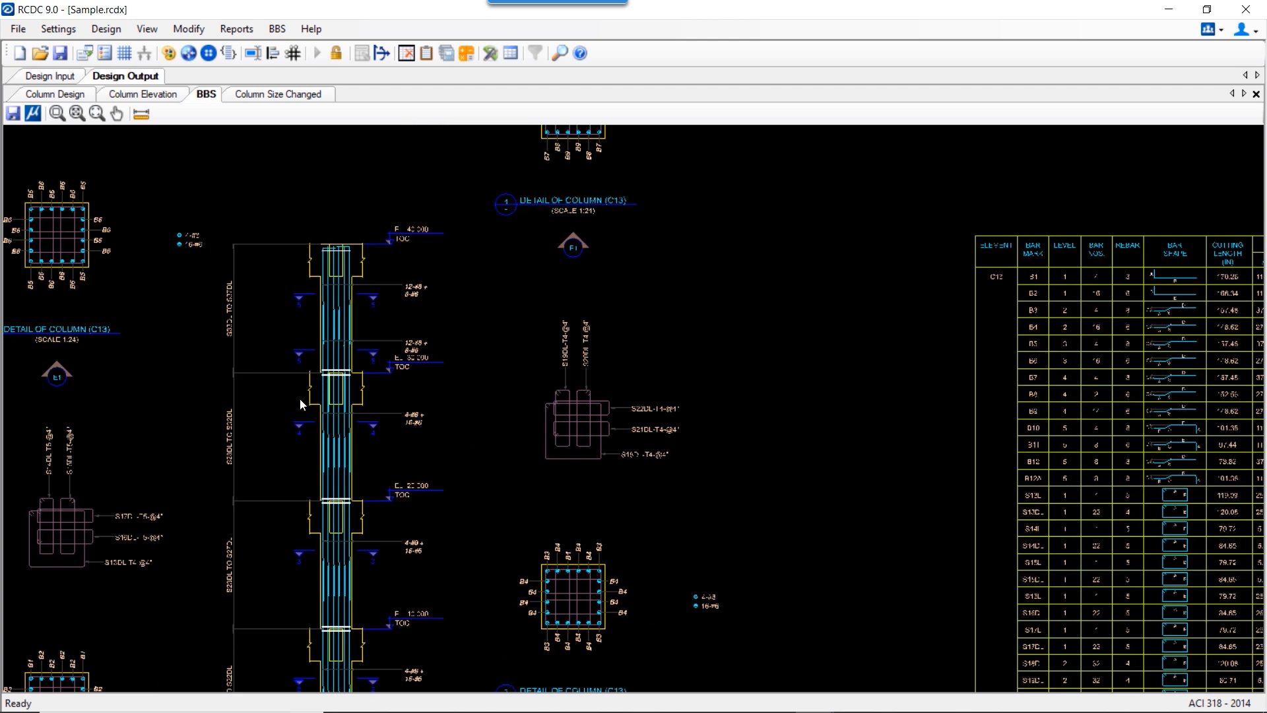